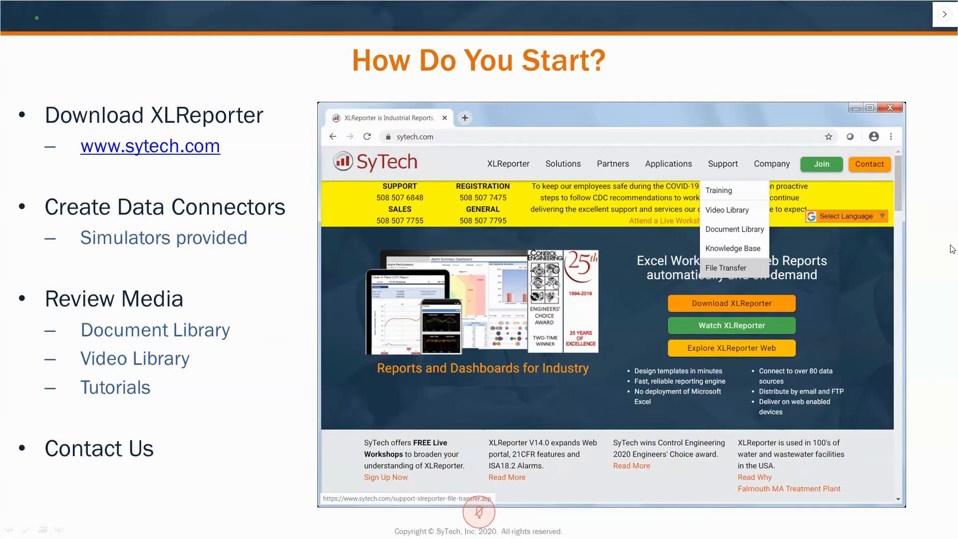
- Advance past the final 'Over 25 Years of Excellence' slide to the end-of-show black screen
click(952, 249)
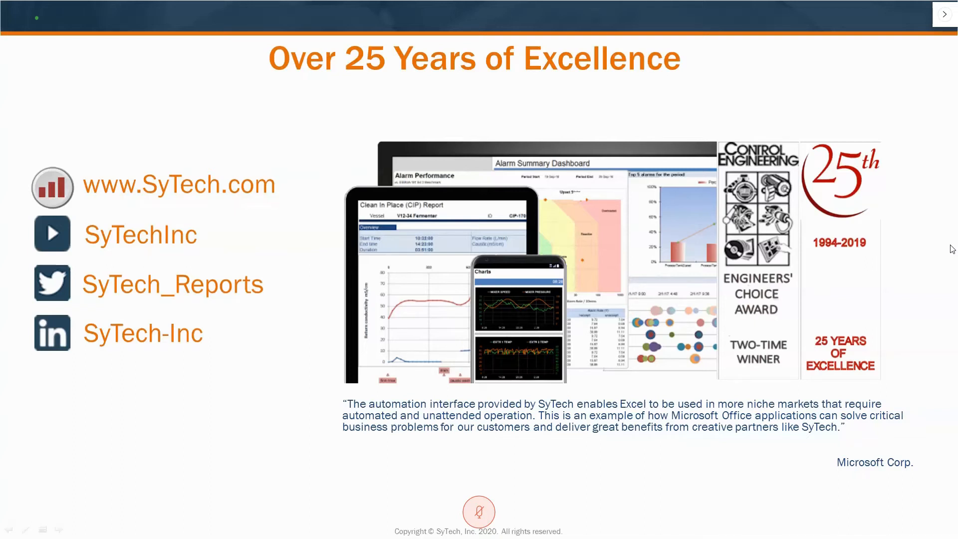
click(953, 249)
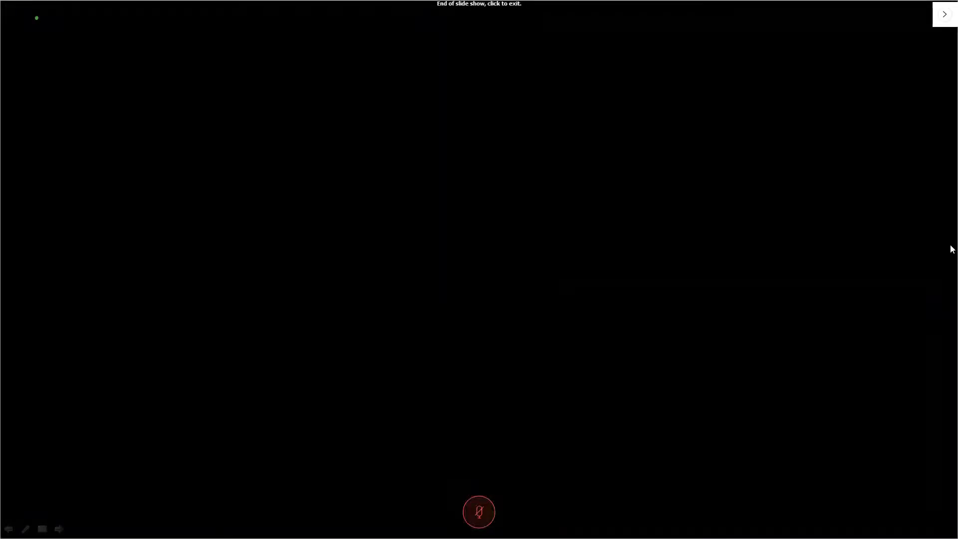
- Exit the slide show, put File Explorer away, and position the Project Explorer showing XLR_Demo
click(953, 249)
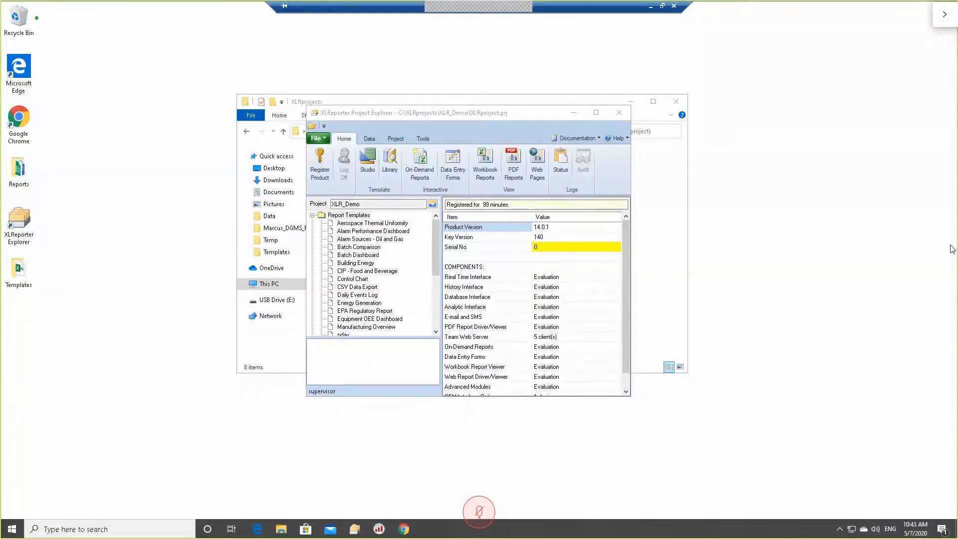
click(637, 105)
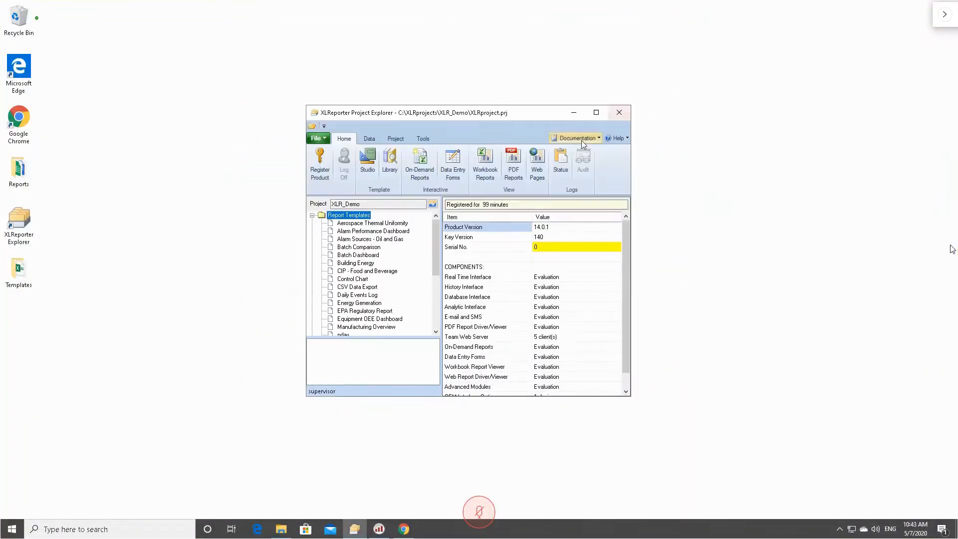
drag(463, 114, 452, 93)
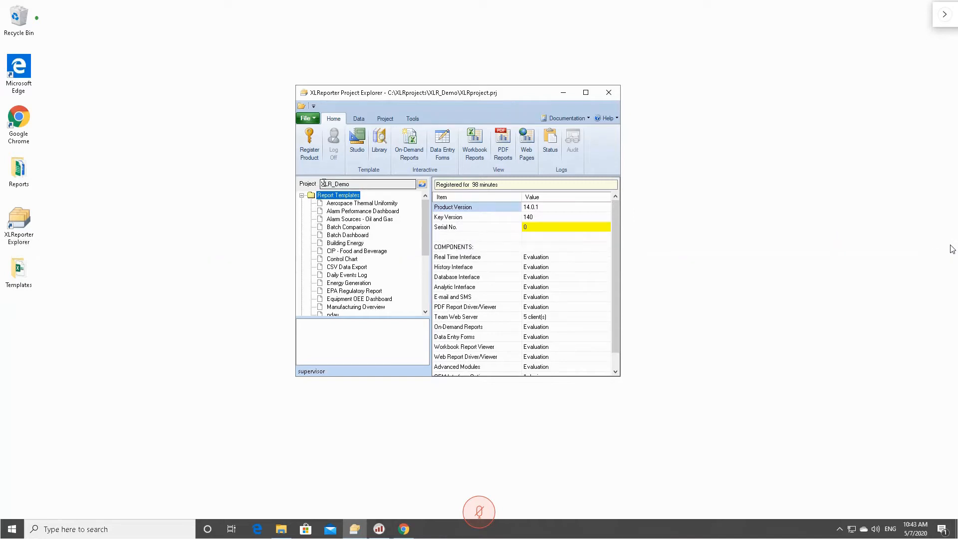
drag(353, 185, 323, 189)
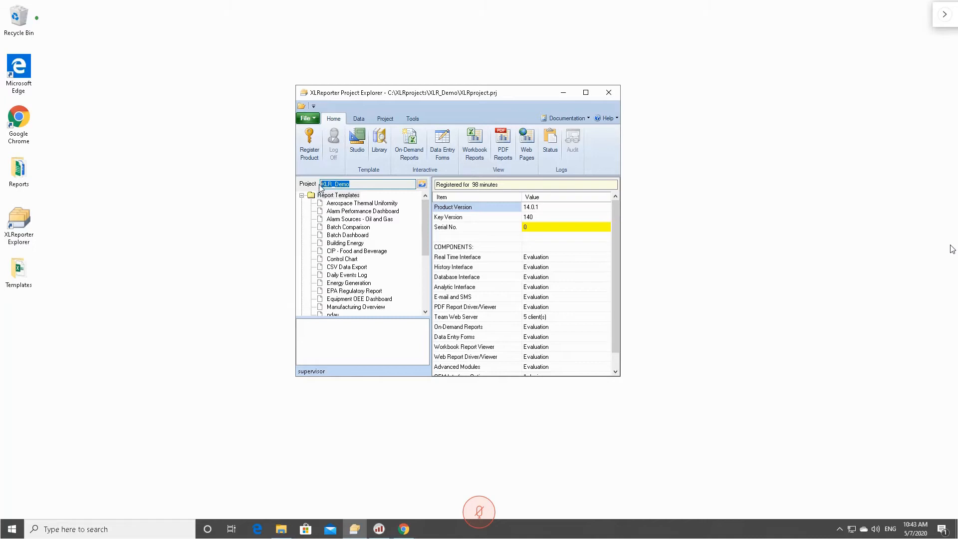
click(359, 184)
- Start a new project named XLRproject_OnDemandMobile in c:\XLRprojects and advance to the connectors step
click(312, 120)
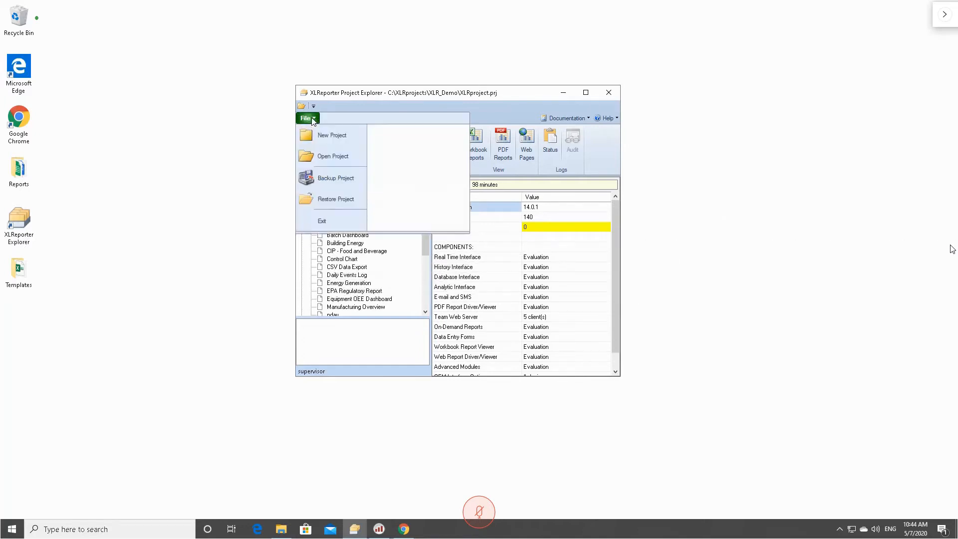
click(332, 136)
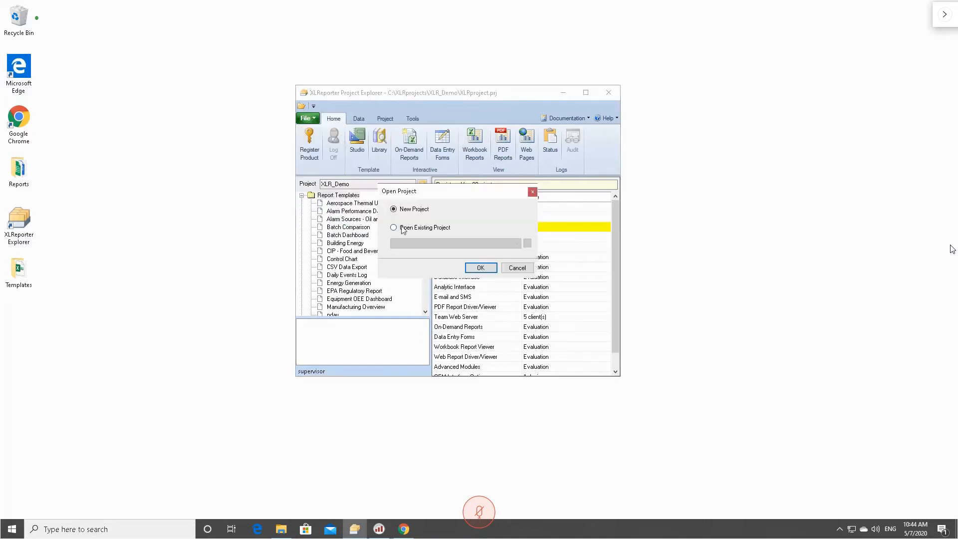
click(478, 268)
click(472, 311)
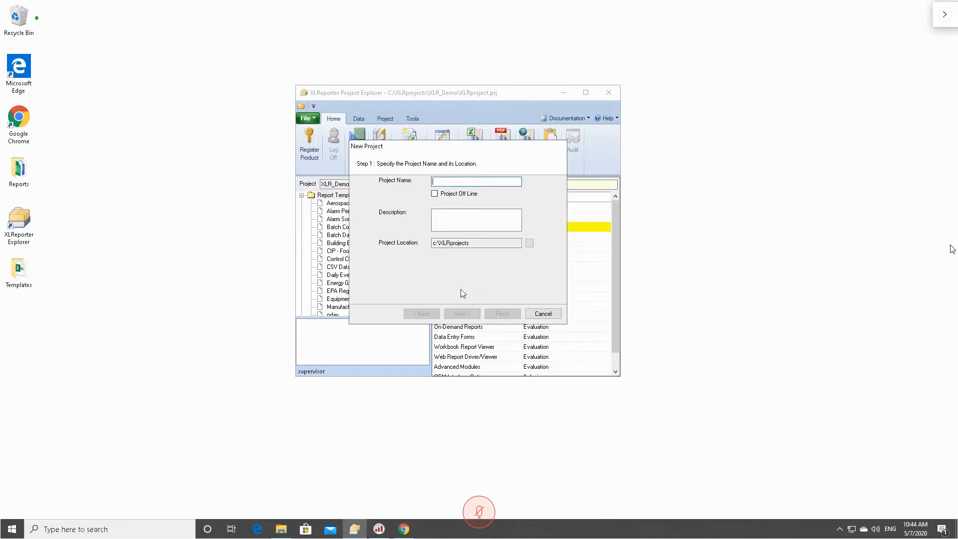
text(XLRproject)
text(_OnDemandMobile)
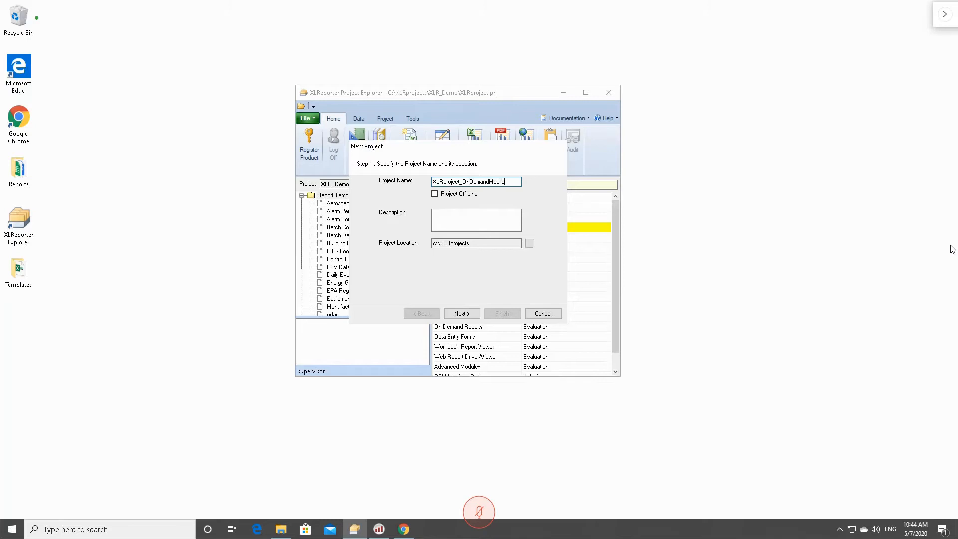
click(462, 314)
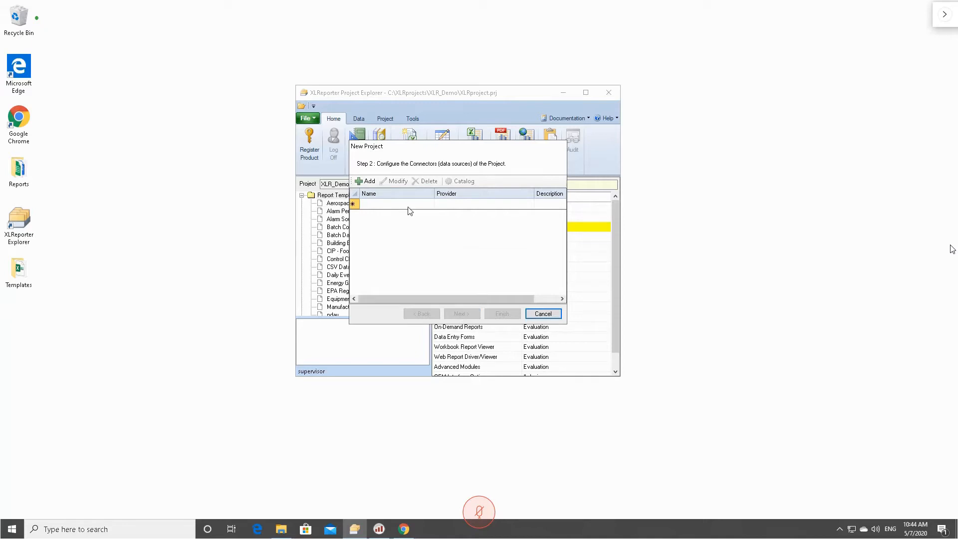
- Add the XLR_DA connector using the XLReporter Simulator Real-time values source
click(366, 181)
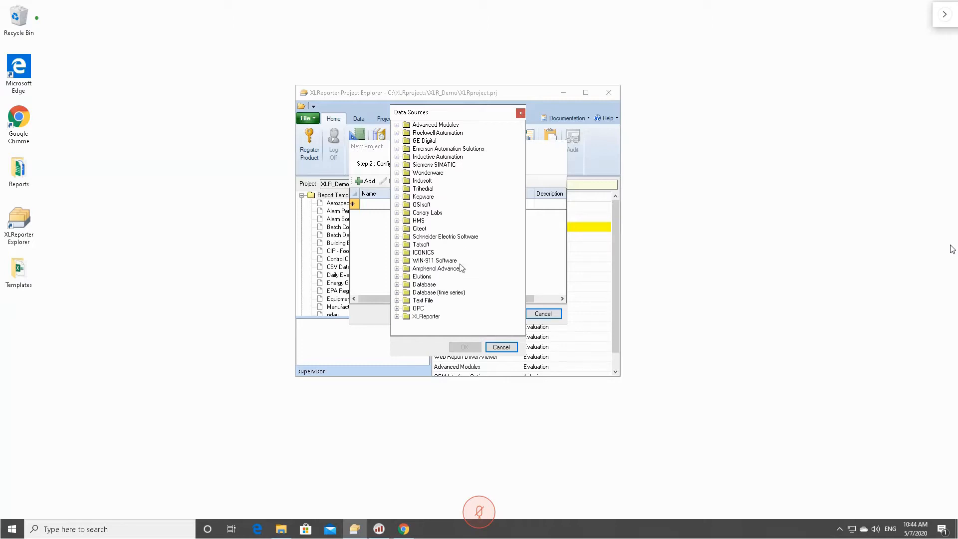
click(397, 309)
click(397, 301)
click(397, 317)
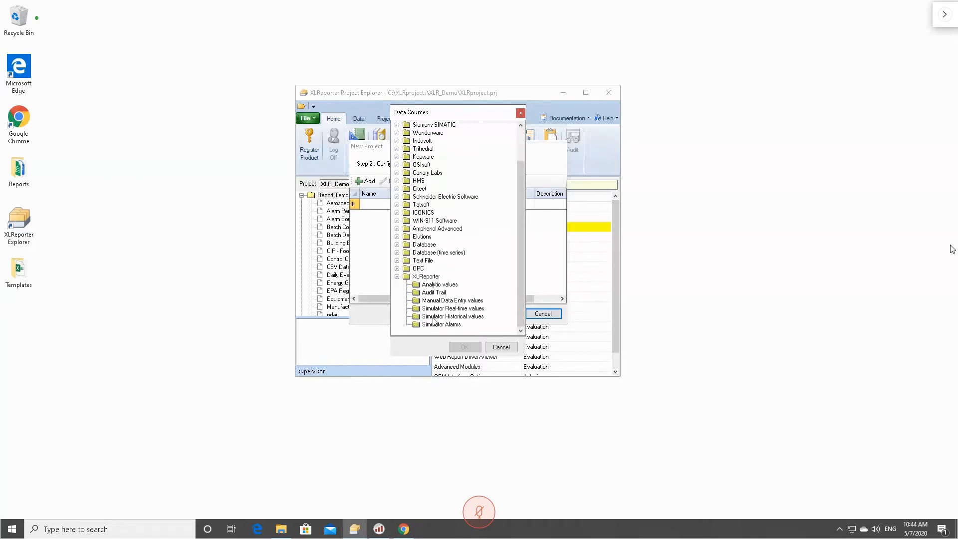
click(463, 309)
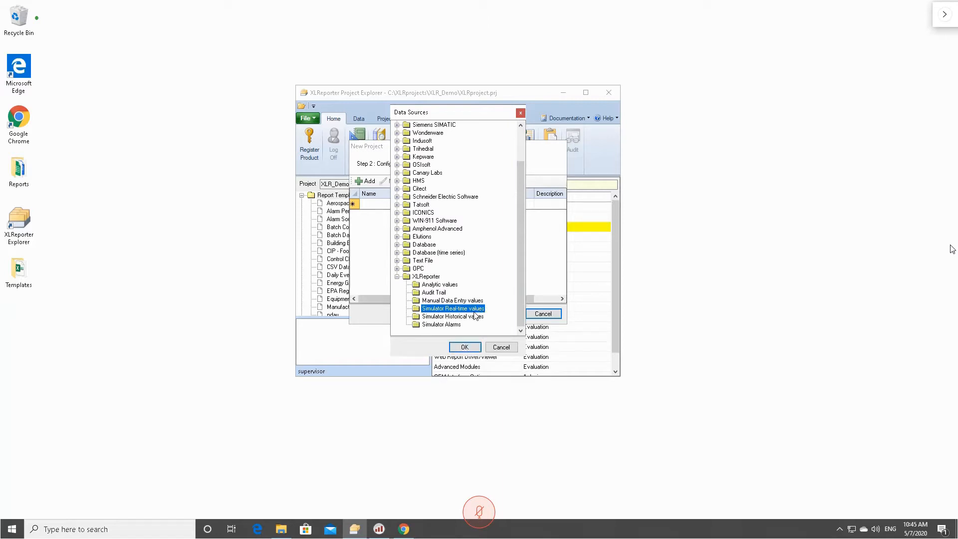
click(464, 346)
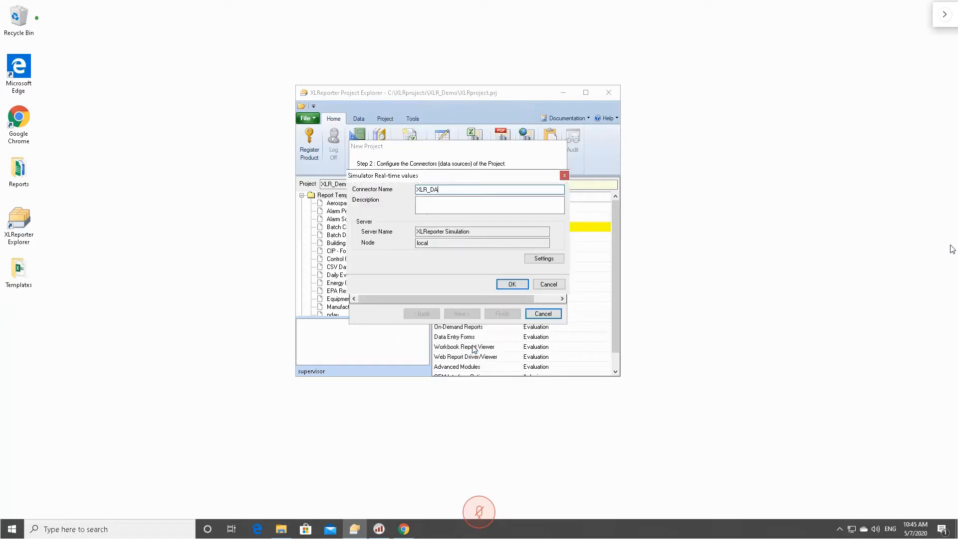
click(497, 285)
- Add the XLR_History connector using Simulator Historical values and finish creating the project
click(367, 183)
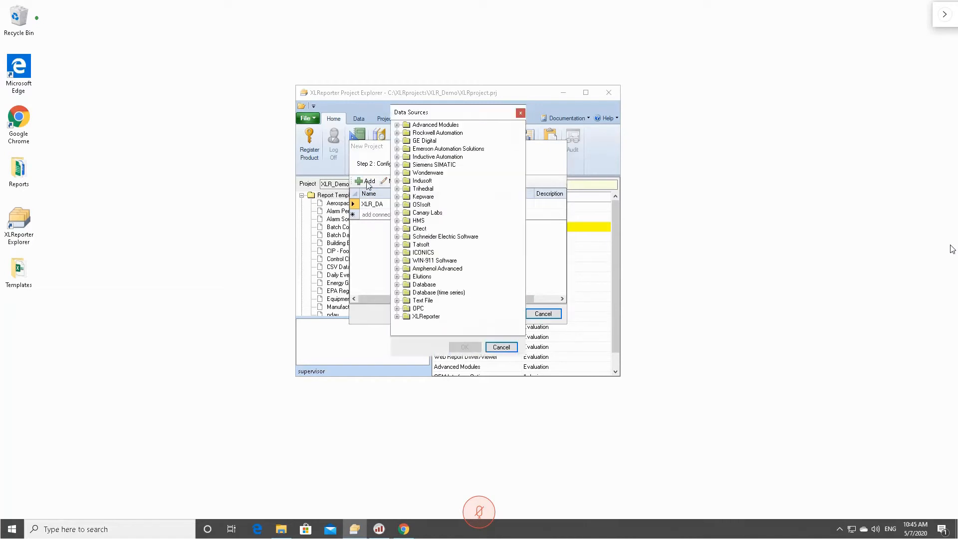
click(398, 317)
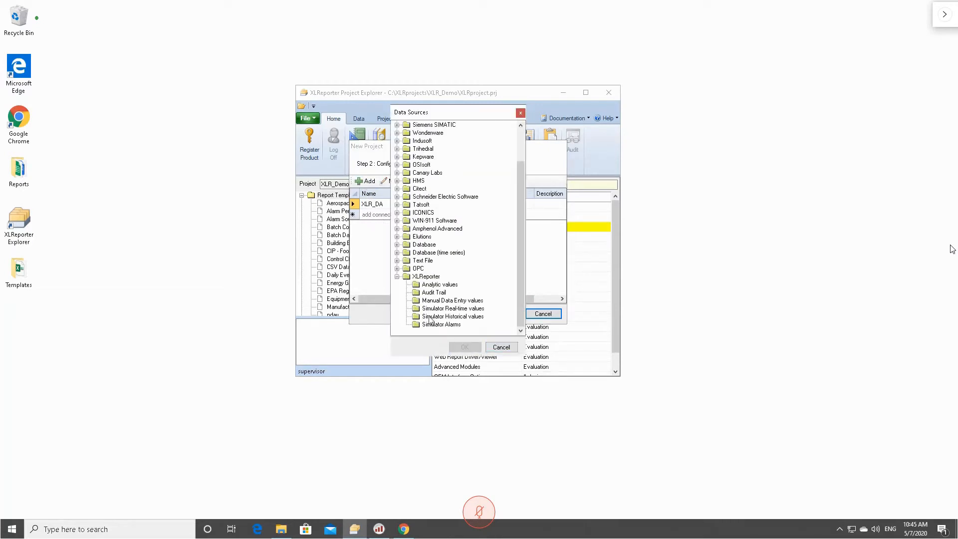
click(441, 316)
click(465, 347)
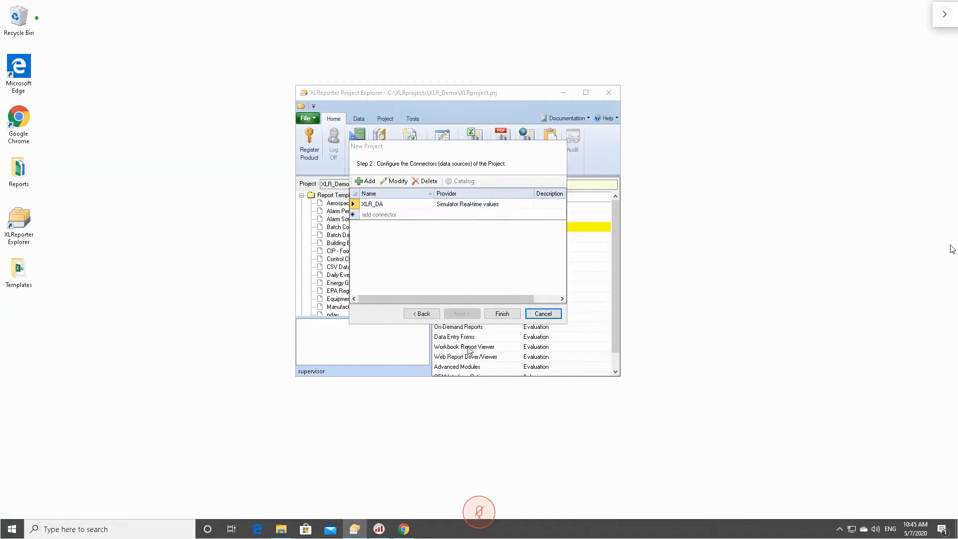
click(505, 289)
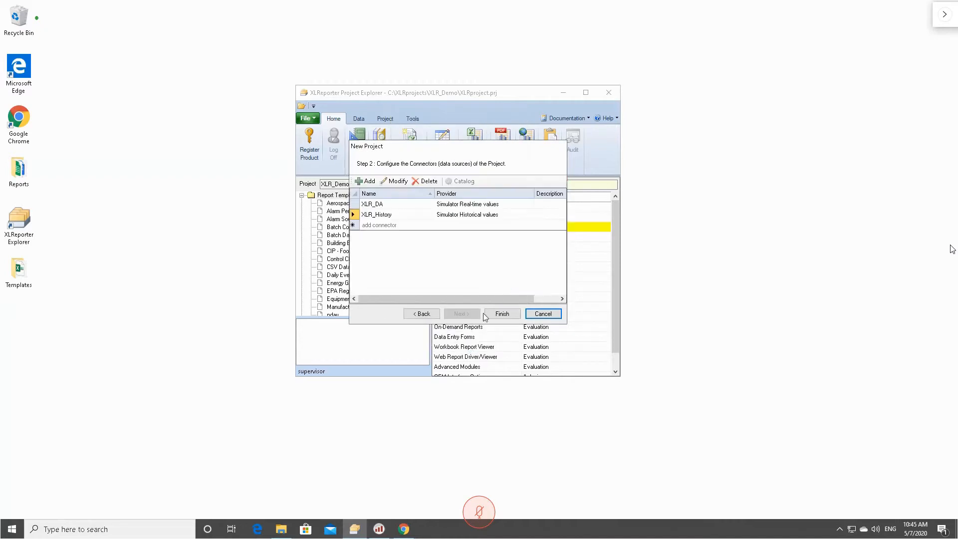
click(501, 315)
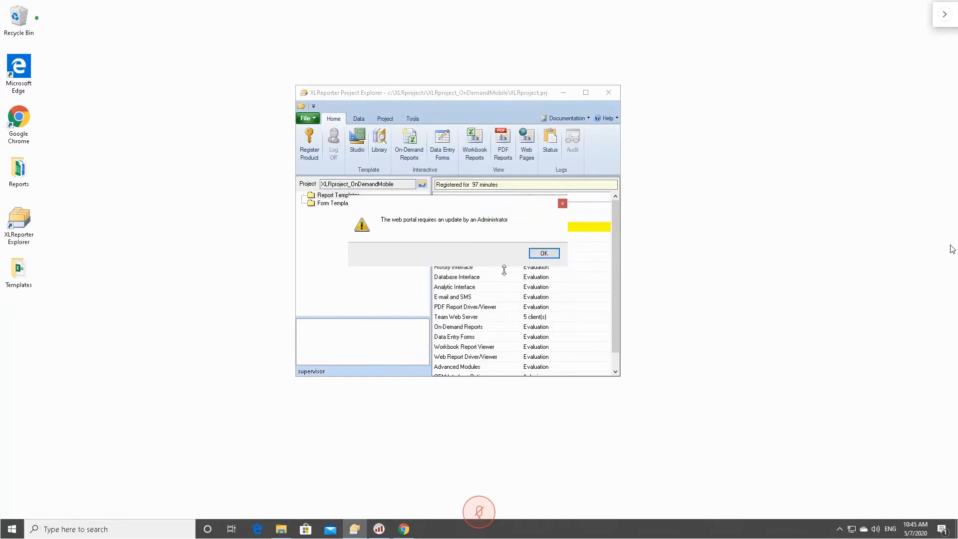
- Acknowledge the web portal notice and allow the administrator update to run
click(542, 253)
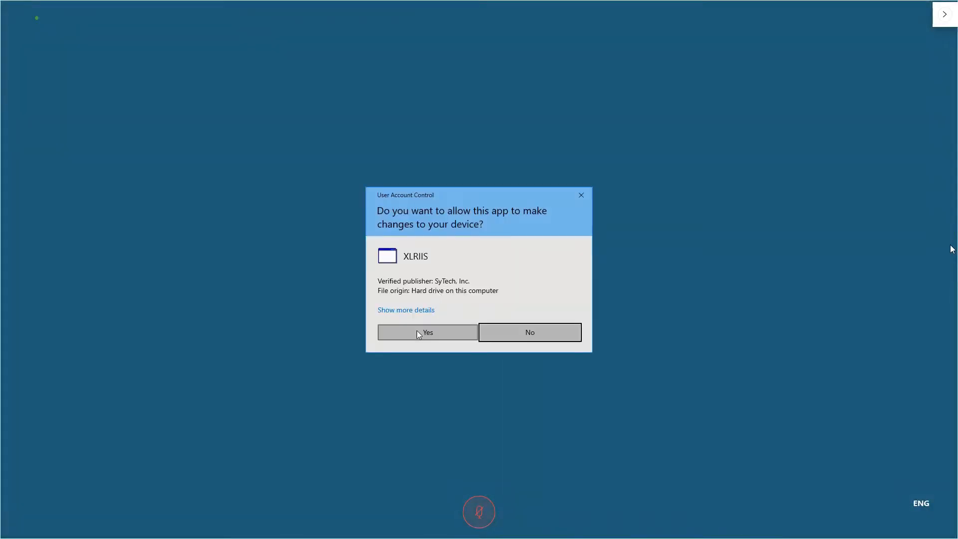
click(432, 332)
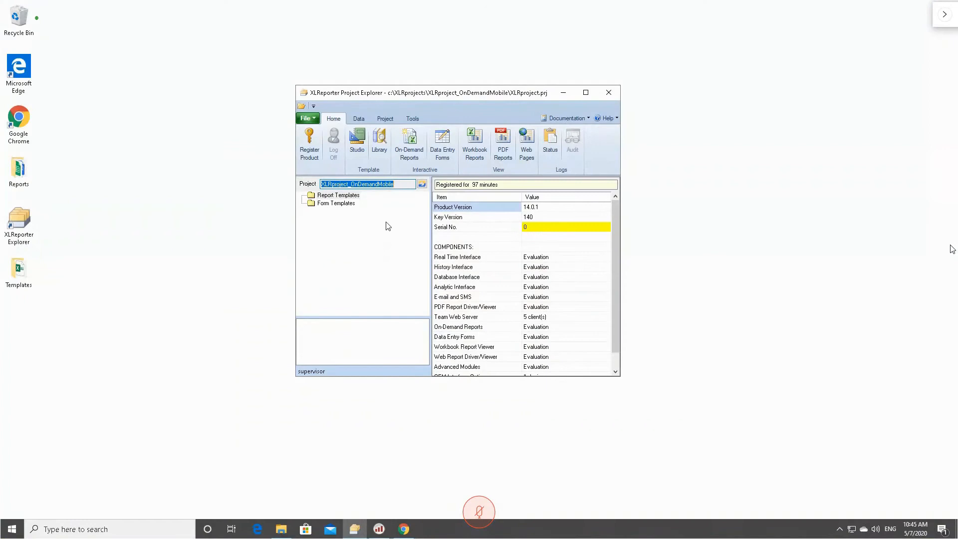
click(393, 185)
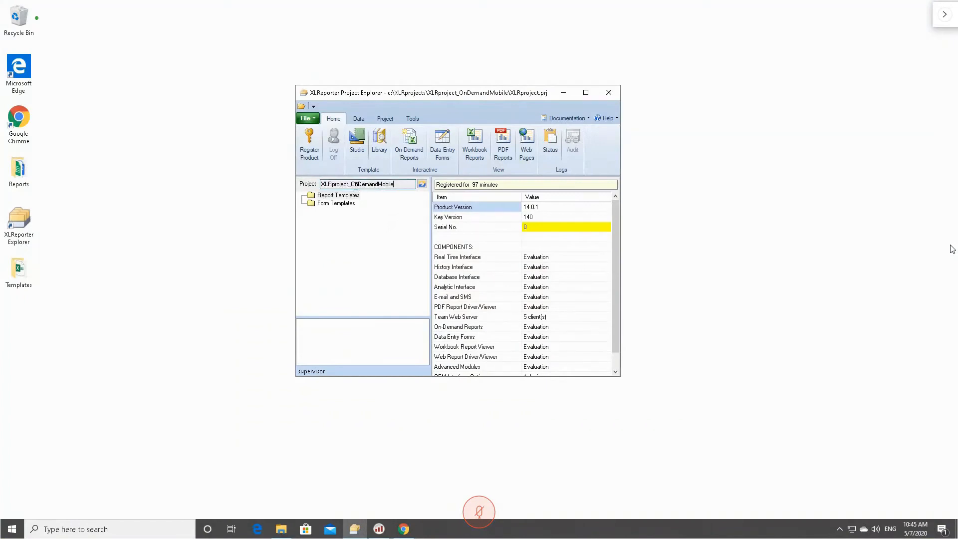
click(382, 206)
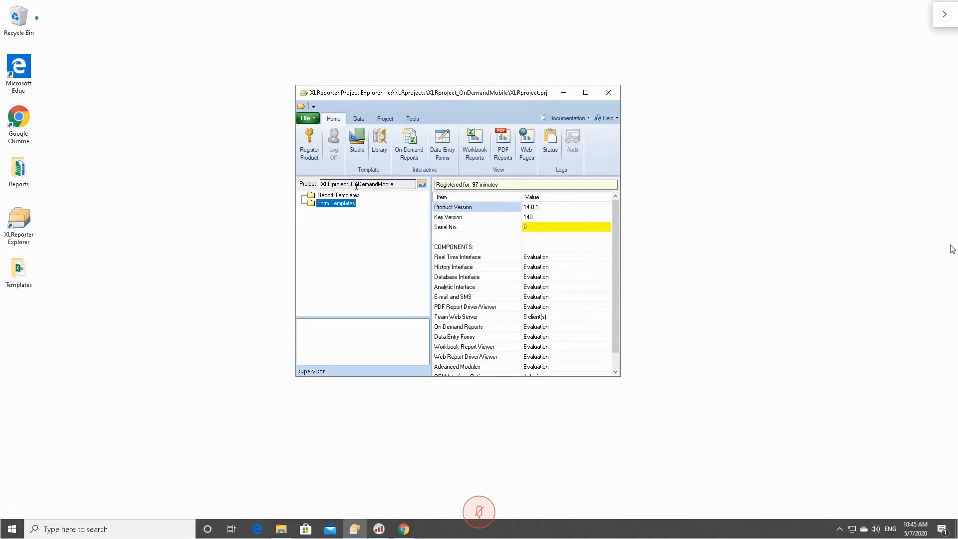
- Open the Connectors list and review the XLR_DA and XLR_History connectors
click(365, 119)
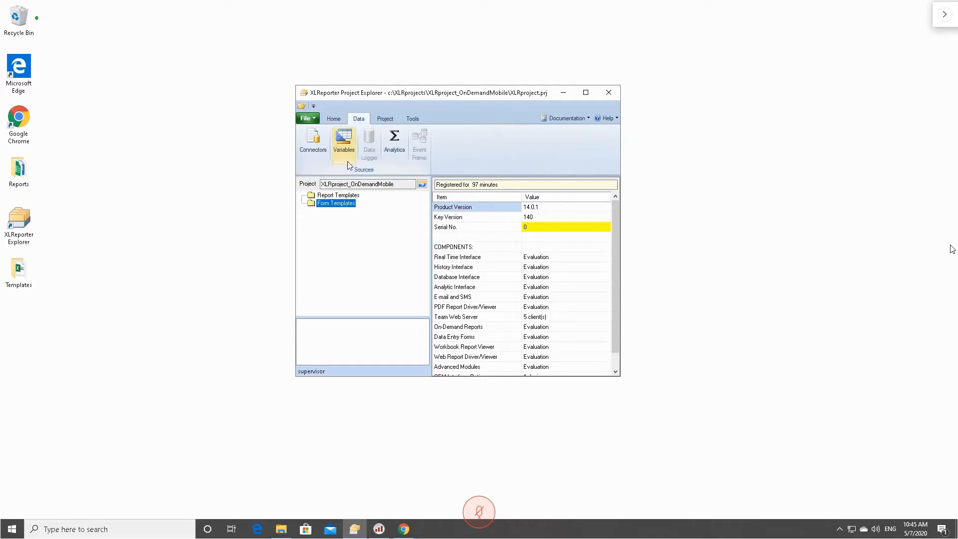
click(318, 150)
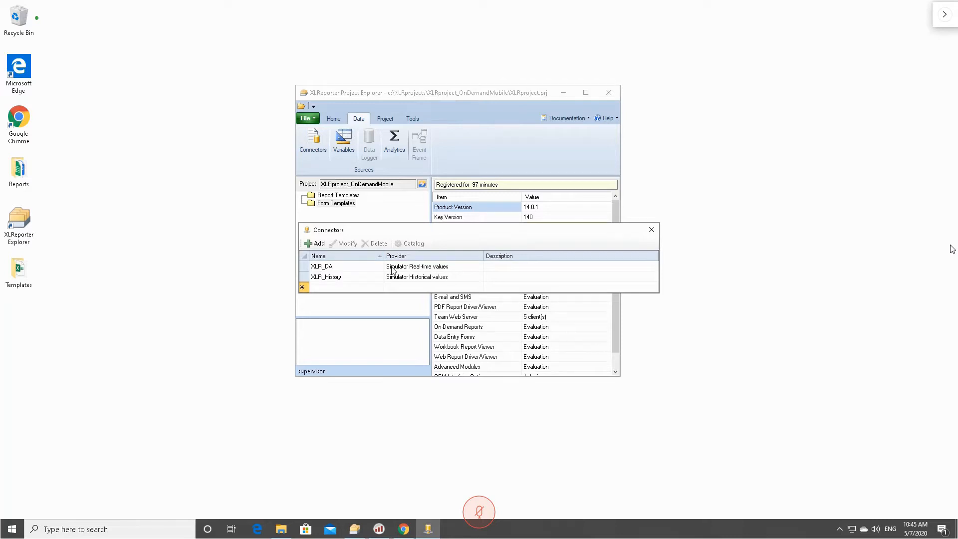
click(373, 267)
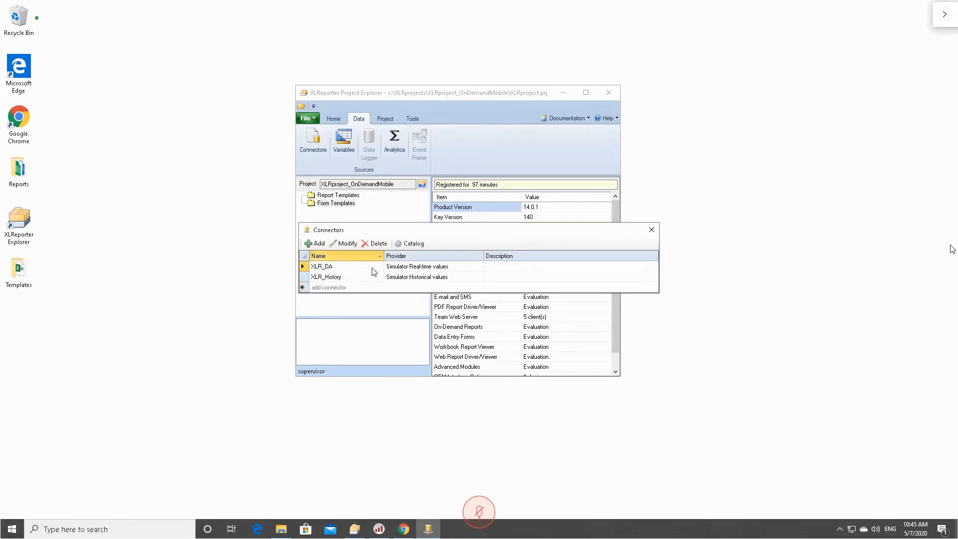
click(368, 278)
click(368, 268)
click(316, 244)
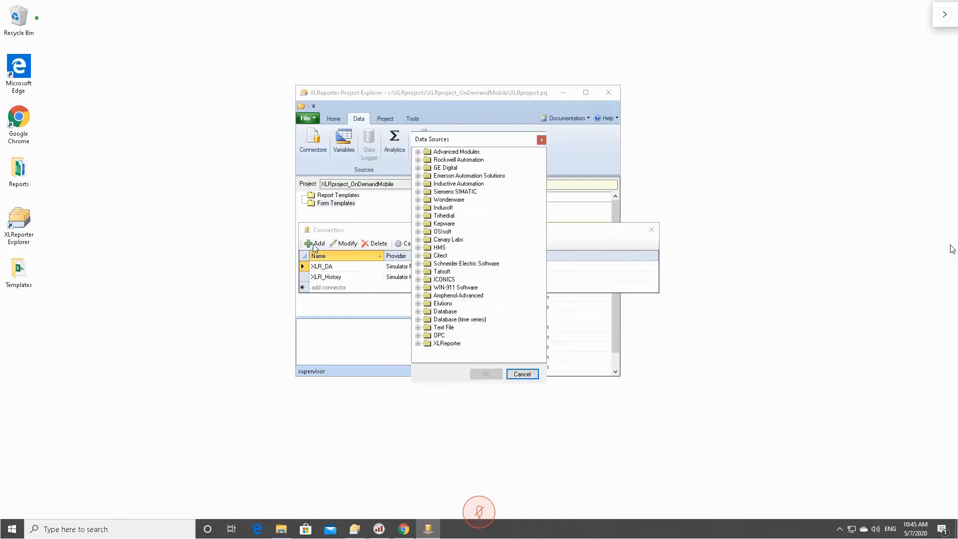
click(521, 374)
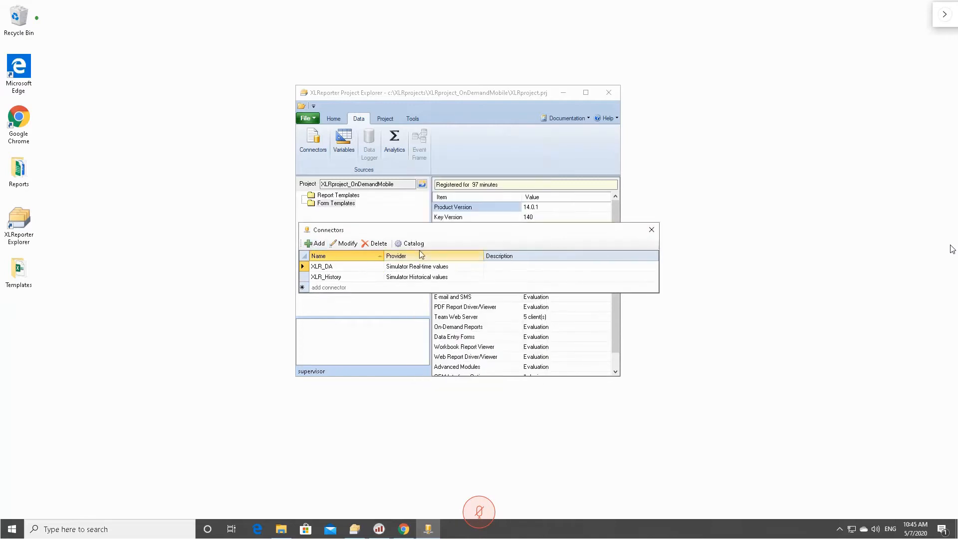
- Open a new XLR_DA catalog and rename it to temperatures
click(407, 243)
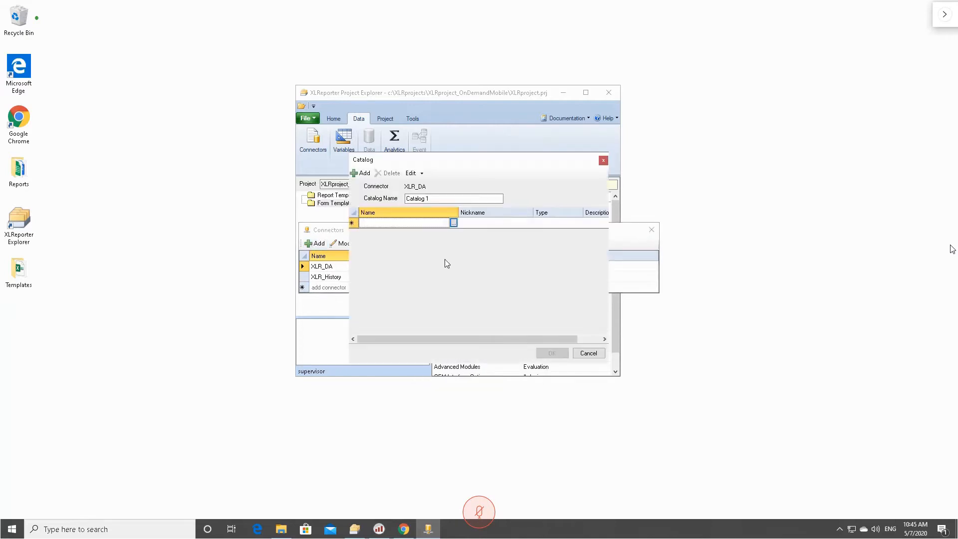
click(454, 223)
double_click(326, 160)
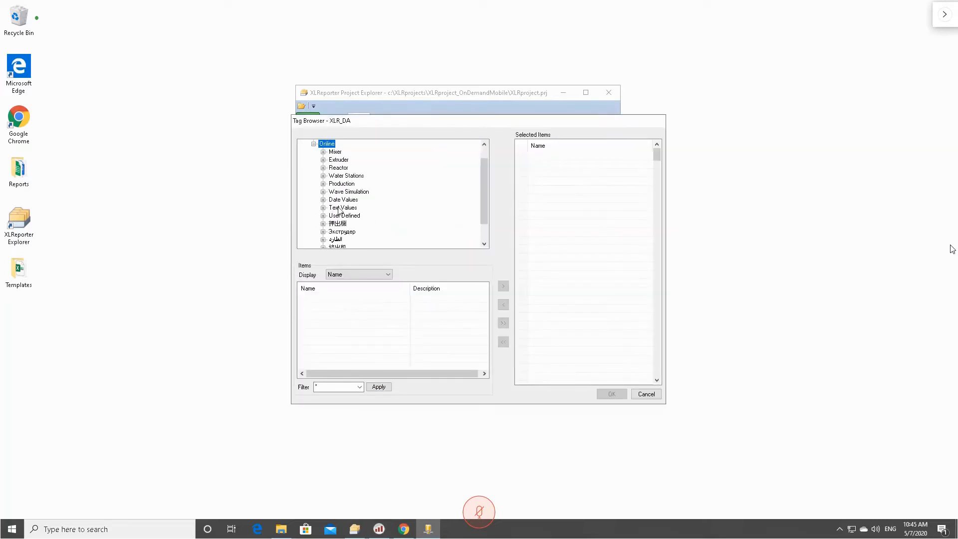
click(646, 395)
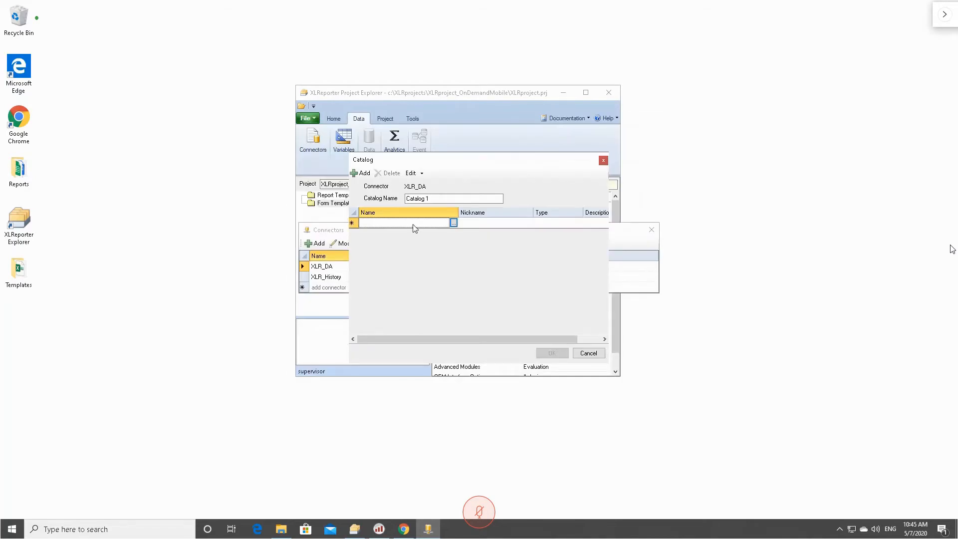
drag(439, 199, 389, 202)
text(temperatures)
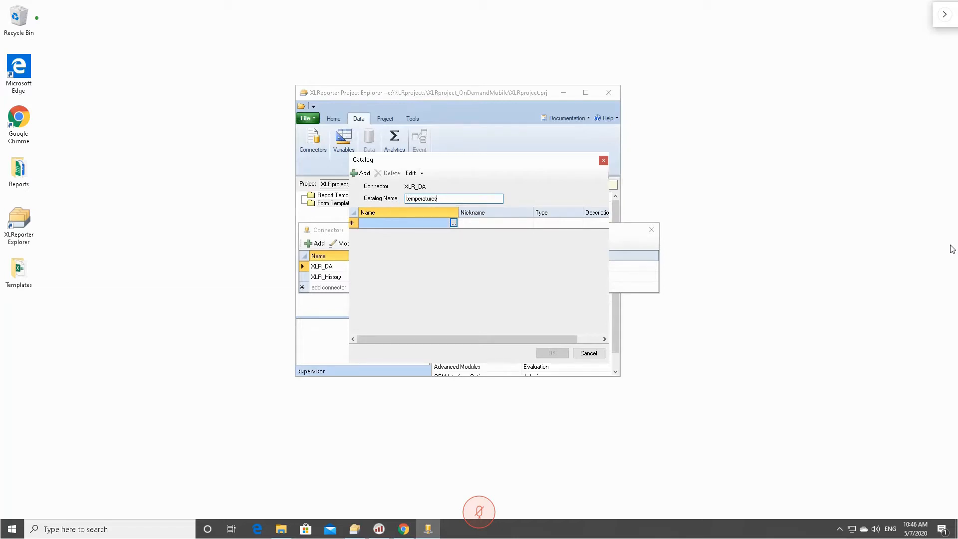
- Add MIXER_ZONE1/2_TEMP, EXTR_ZONE1/2_TEMP and BATCH_TANKTEMP tags to the catalog
click(453, 223)
double_click(330, 161)
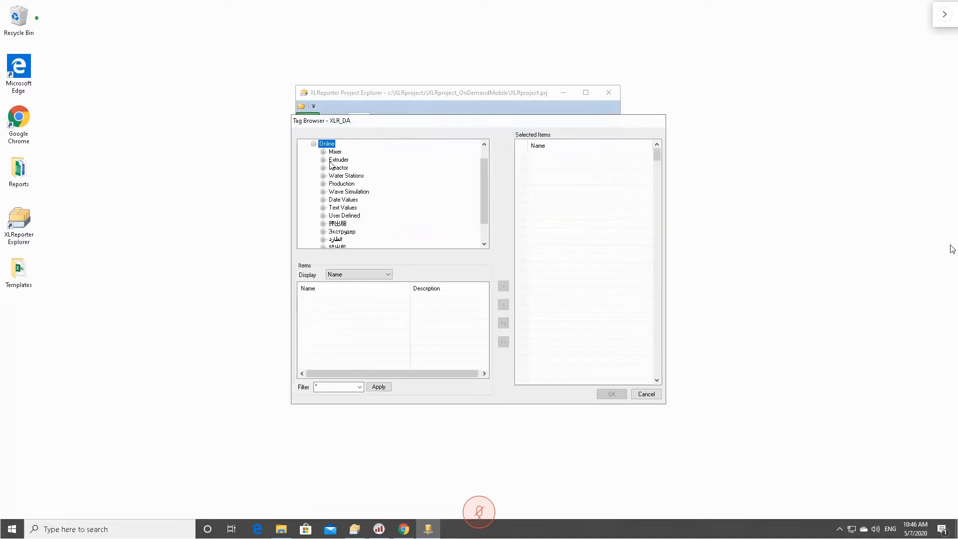
click(335, 152)
double_click(364, 300)
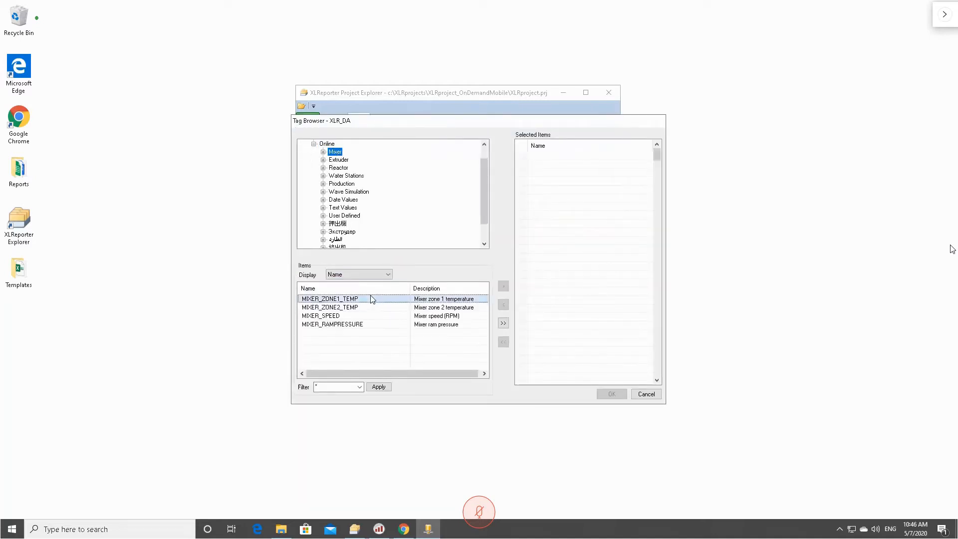
double_click(366, 307)
click(339, 159)
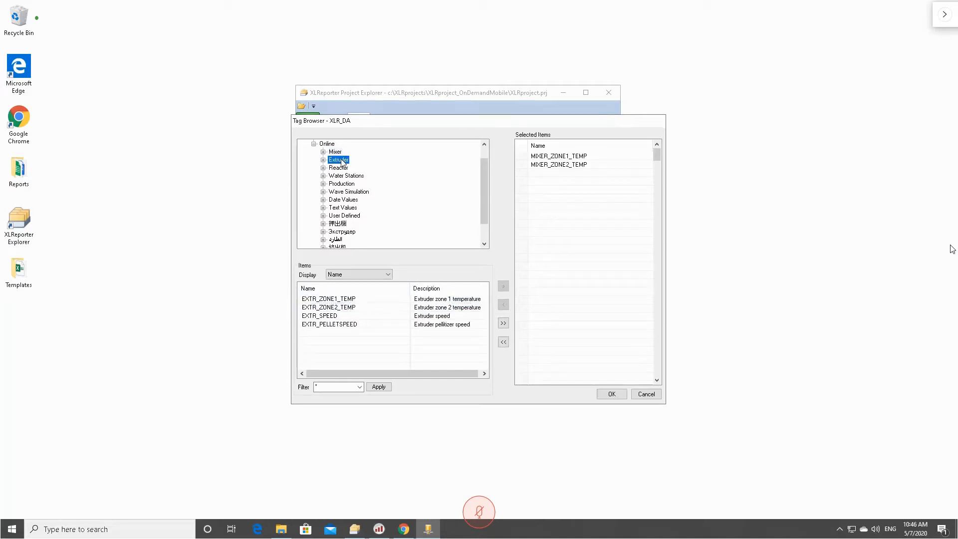
double_click(345, 298)
double_click(347, 307)
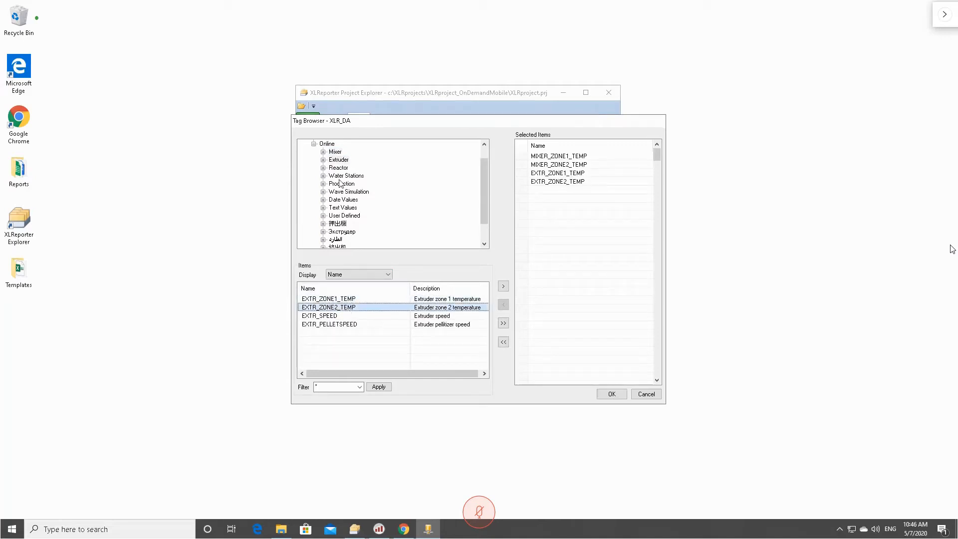
click(342, 168)
double_click(351, 299)
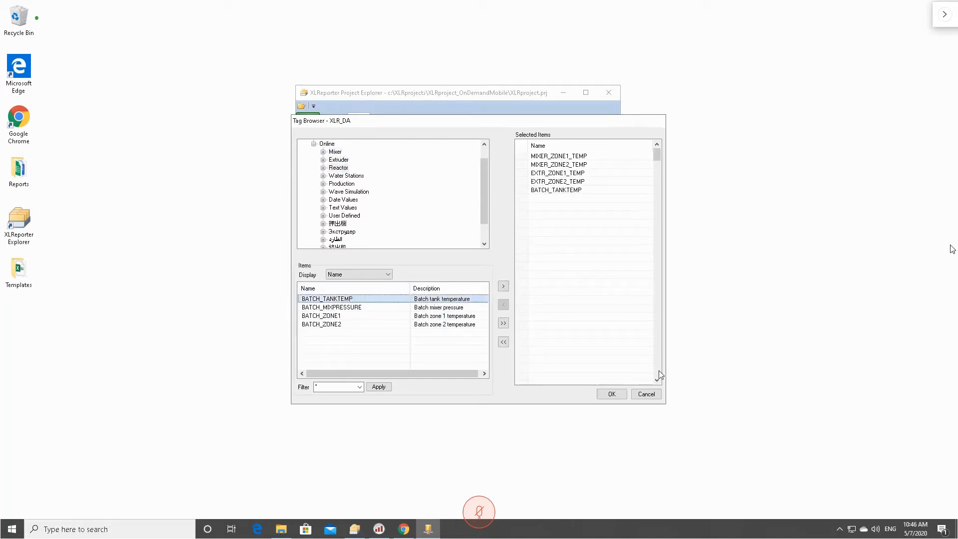
click(612, 394)
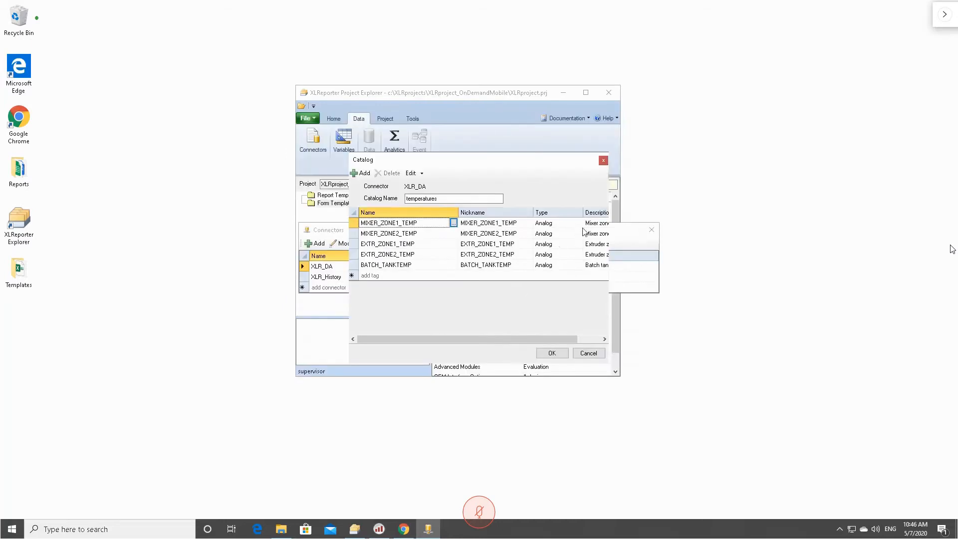
- Widen the Catalog window and review the five tag names, nicknames and descriptions
drag(609, 200, 767, 190)
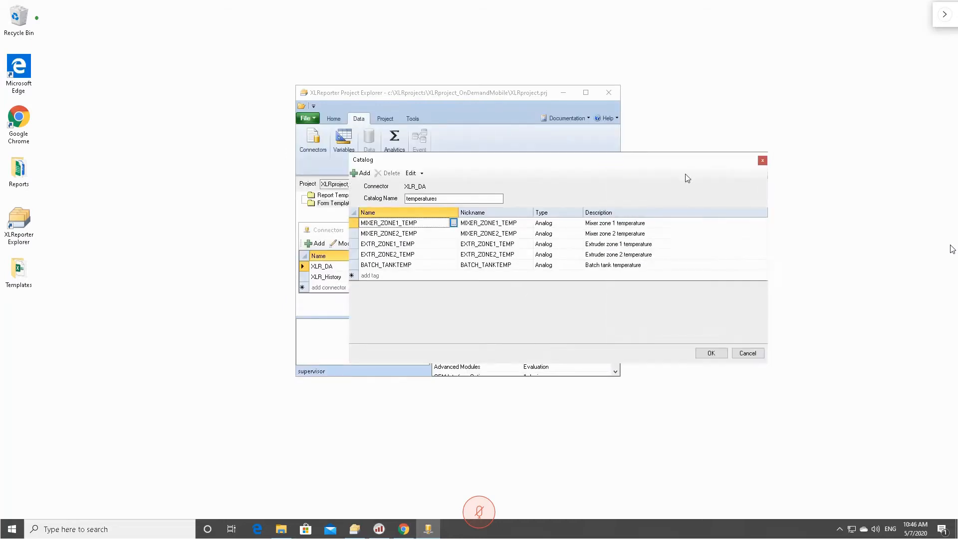
drag(634, 162, 542, 149)
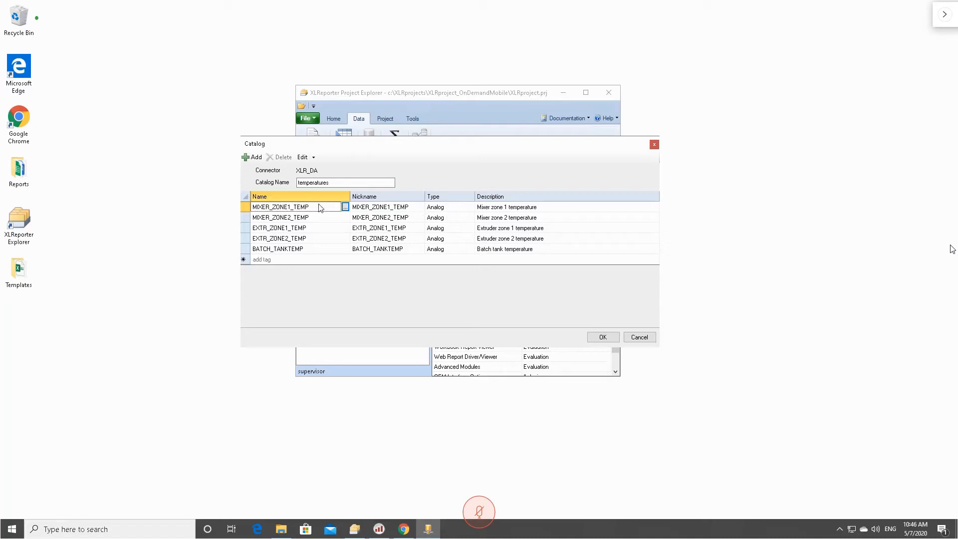
click(330, 218)
click(332, 209)
key(Down)
key(Down)
key(Down)
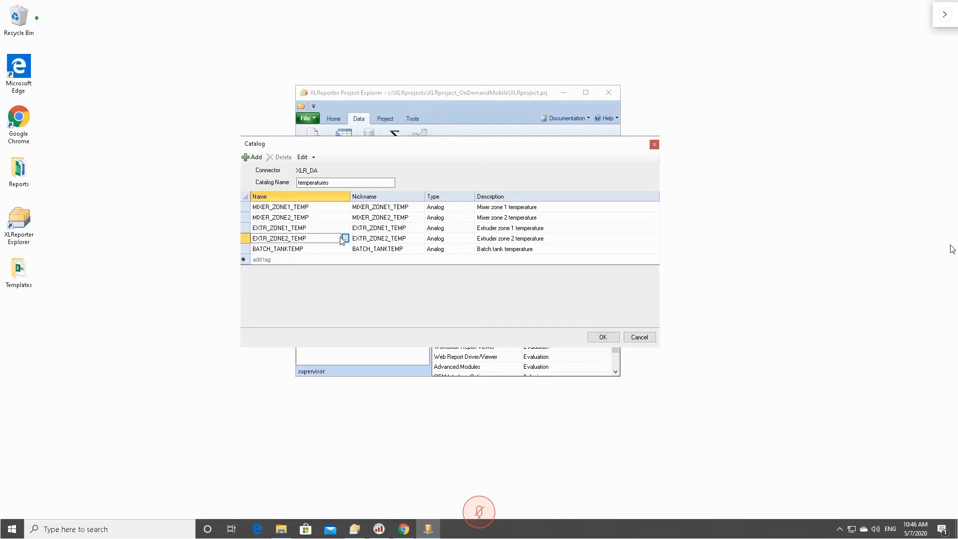
click(416, 211)
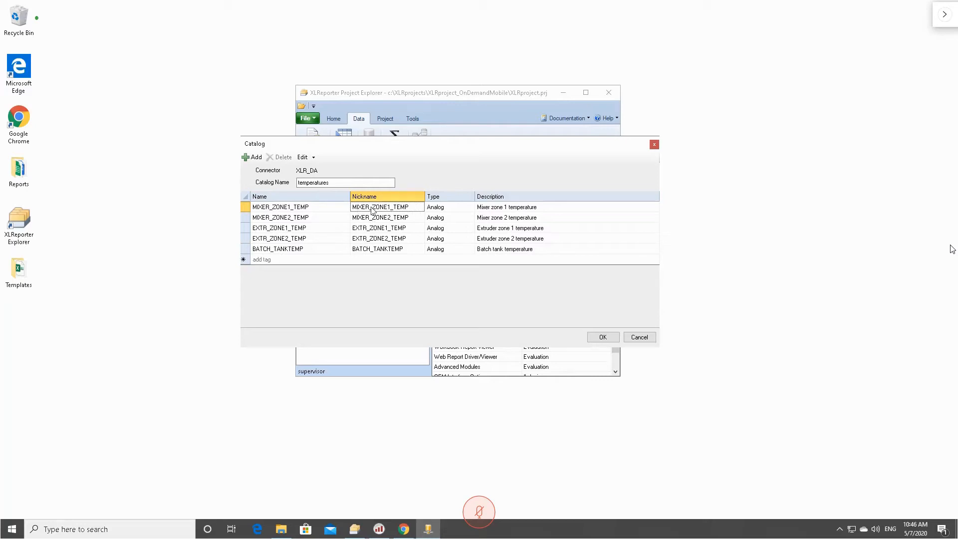
click(408, 220)
click(390, 211)
- Save the temperatures catalog and start a new blank XLR_DA catalog
click(602, 337)
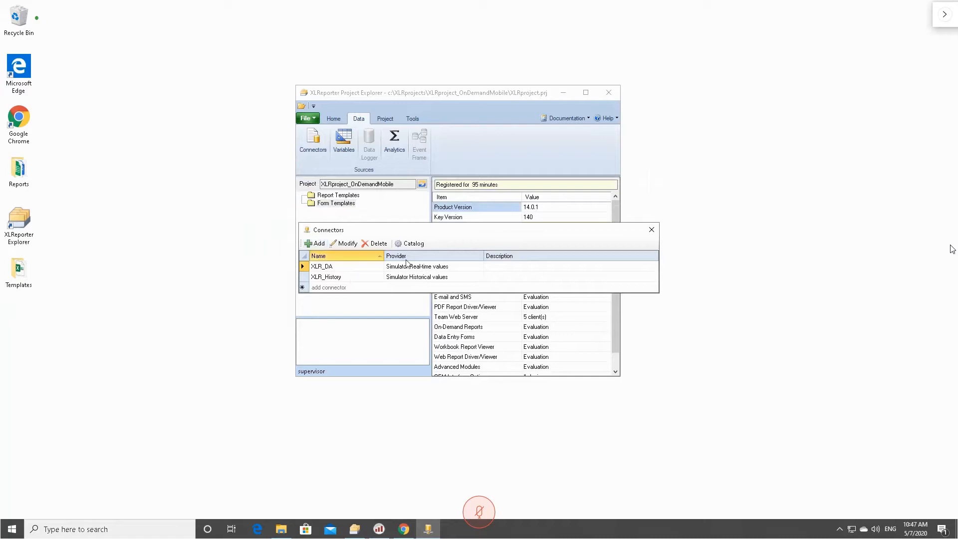
click(411, 243)
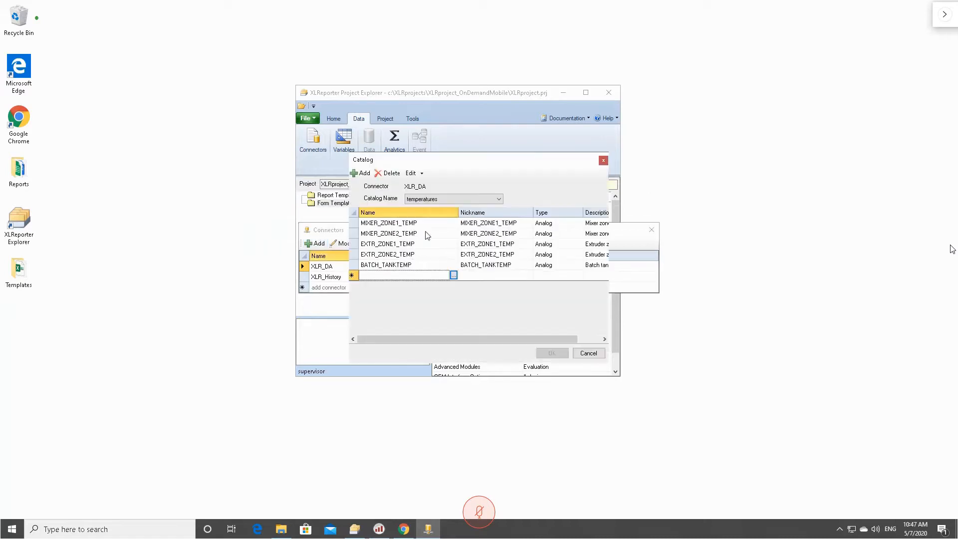
click(361, 174)
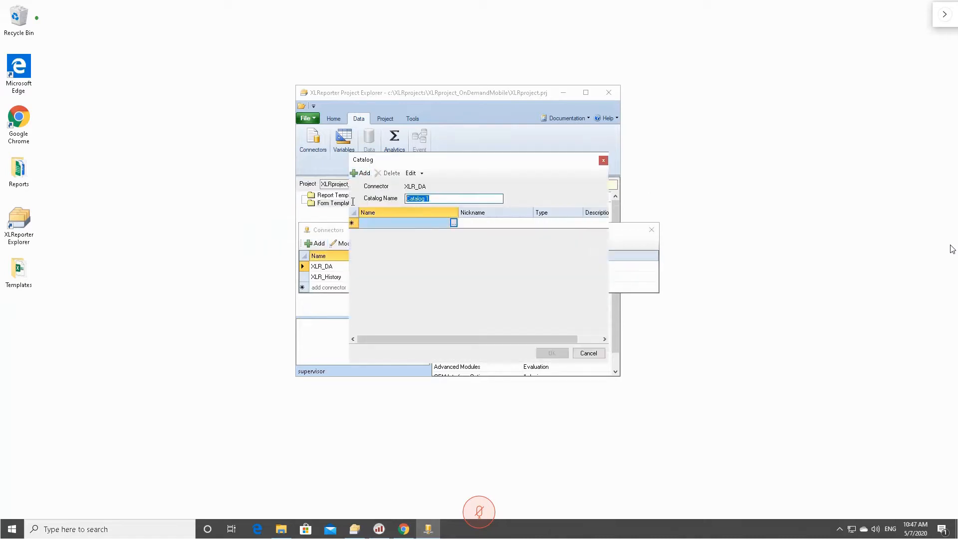
- Name the catalog 'Process Equipment' and add all Mixer, Extruder and BATCH tags
text(Process Equipome)
key(BackSpace)
text(men)
click(453, 222)
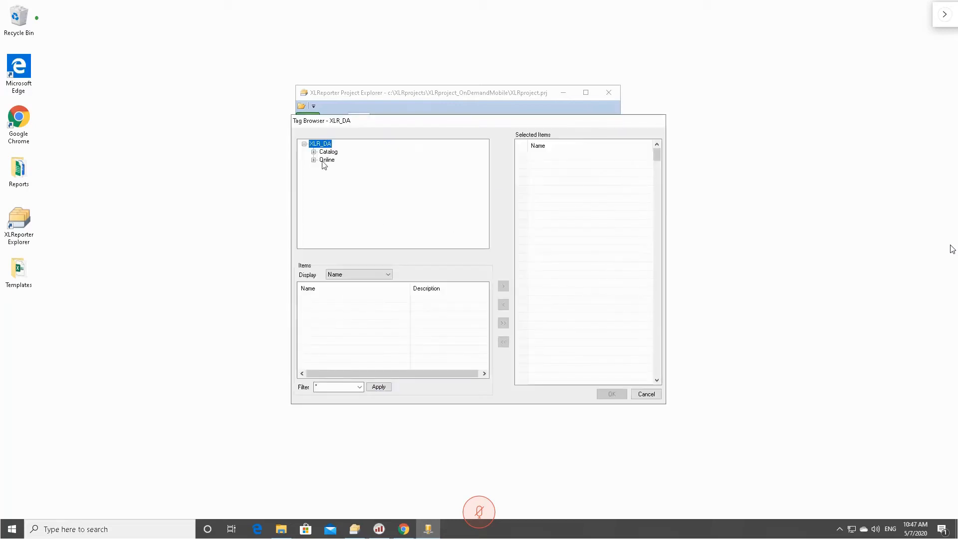
double_click(323, 160)
click(335, 152)
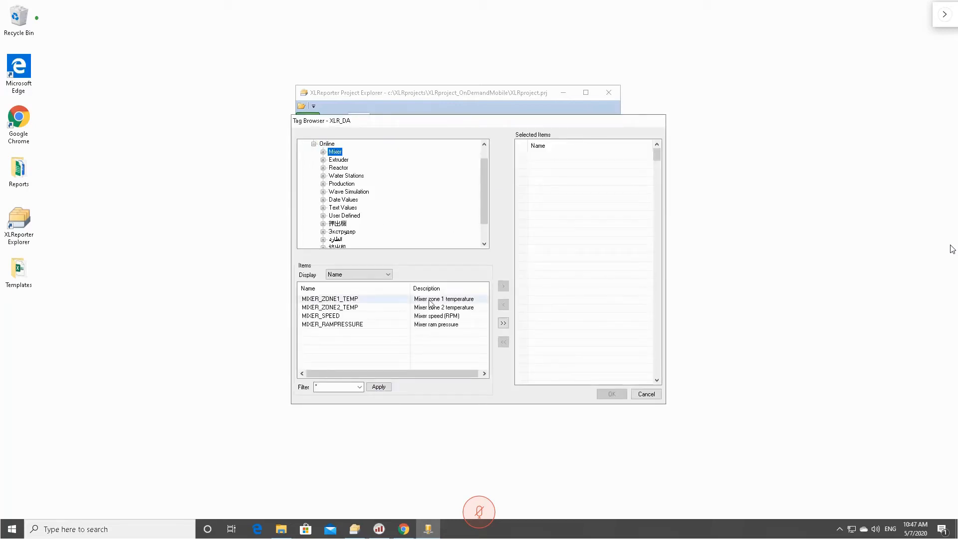
click(504, 323)
click(339, 159)
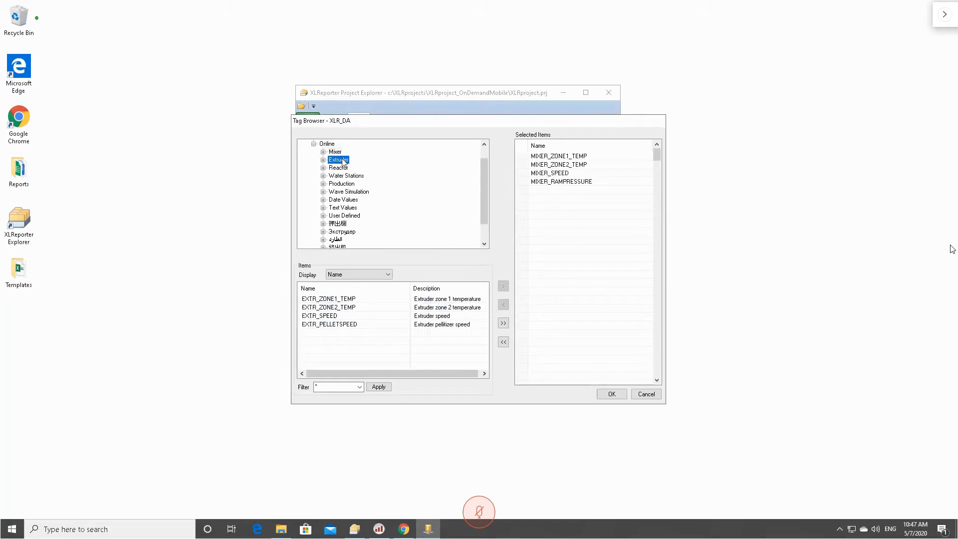
click(503, 322)
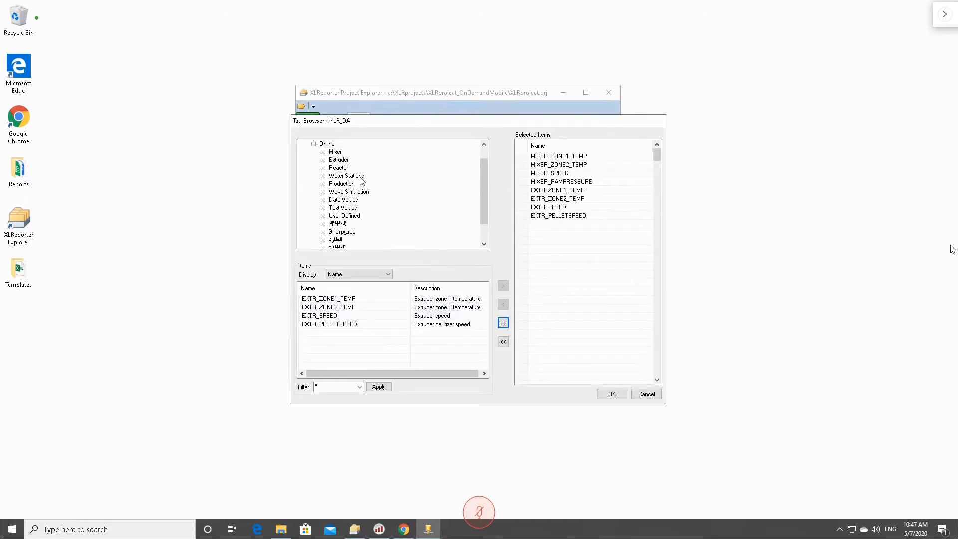
click(342, 168)
click(504, 323)
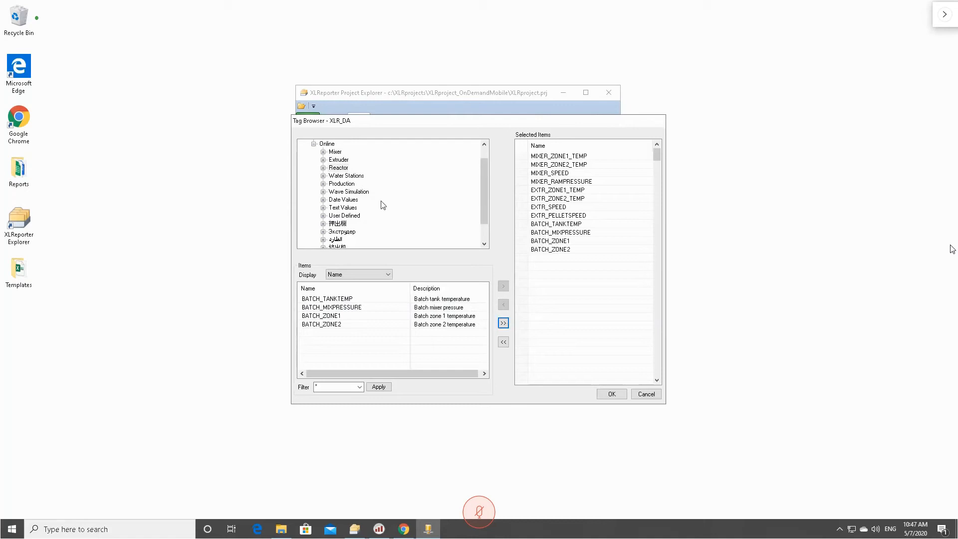
- Add all water Flow, Pump States and Production tags, then save the catalog
click(323, 175)
click(344, 185)
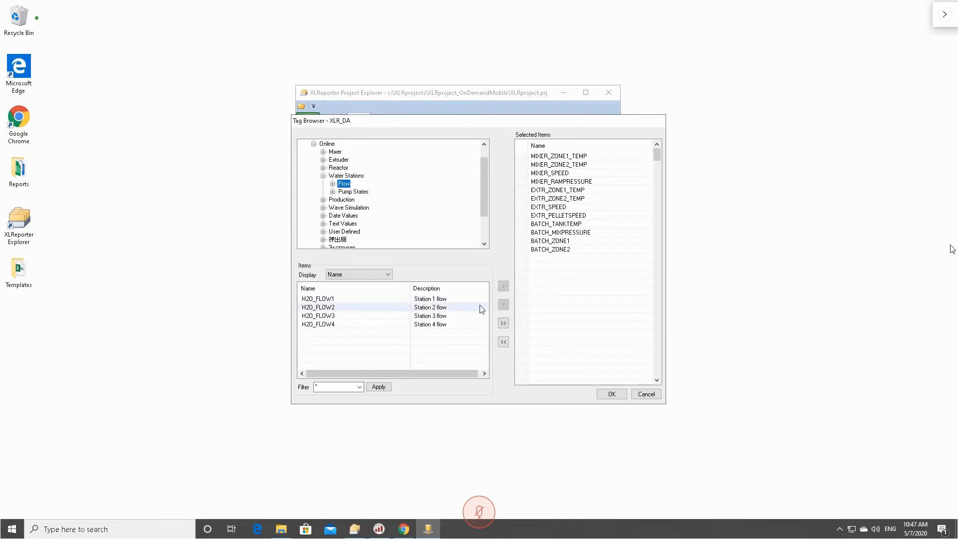
click(503, 323)
click(360, 192)
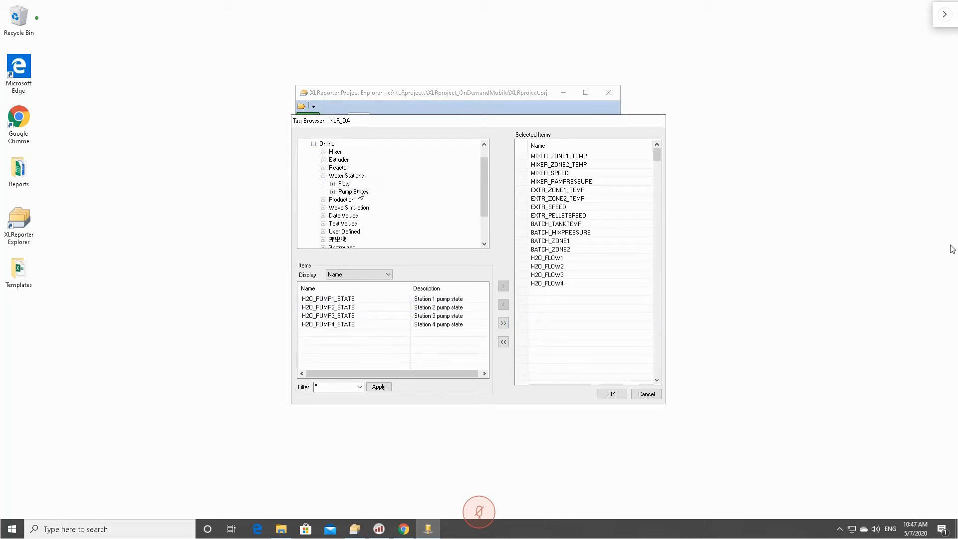
click(503, 323)
click(331, 200)
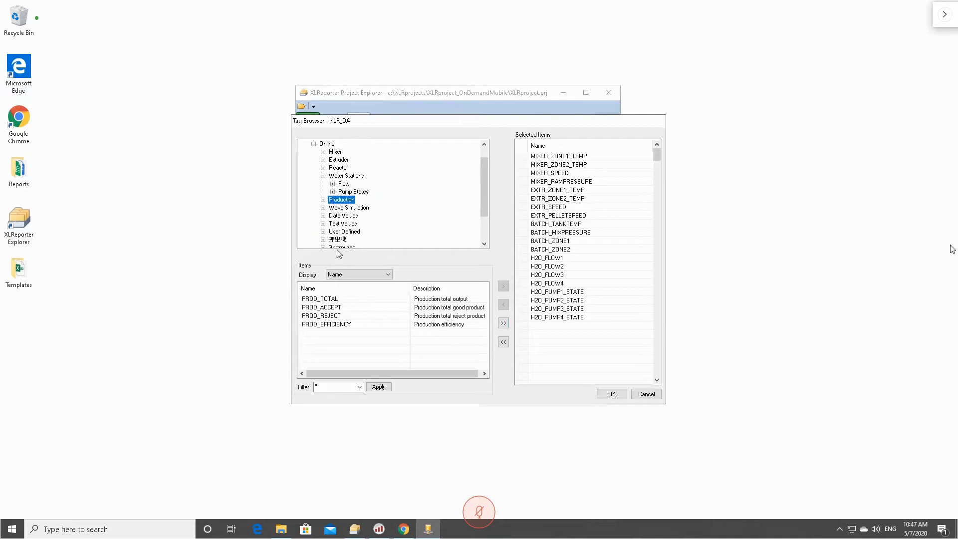
click(503, 323)
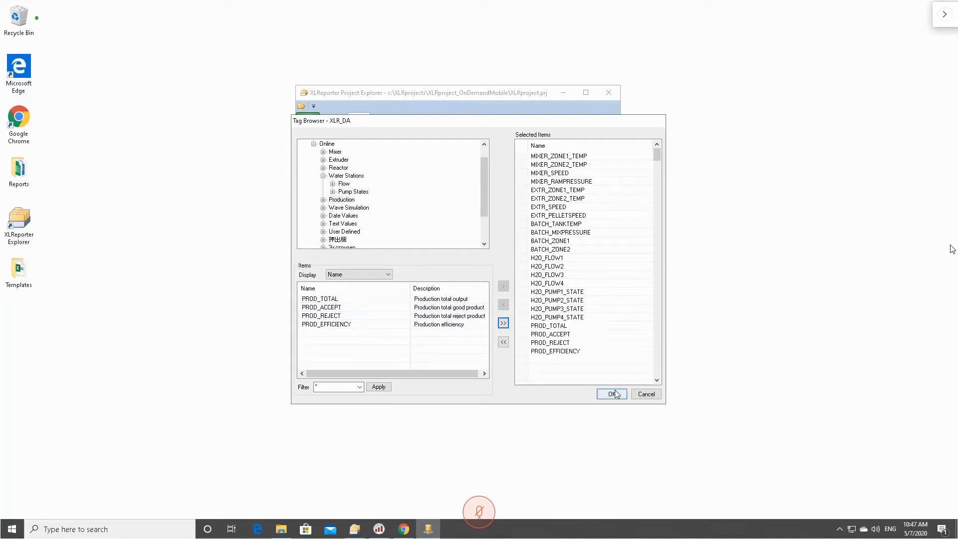
click(611, 394)
click(552, 352)
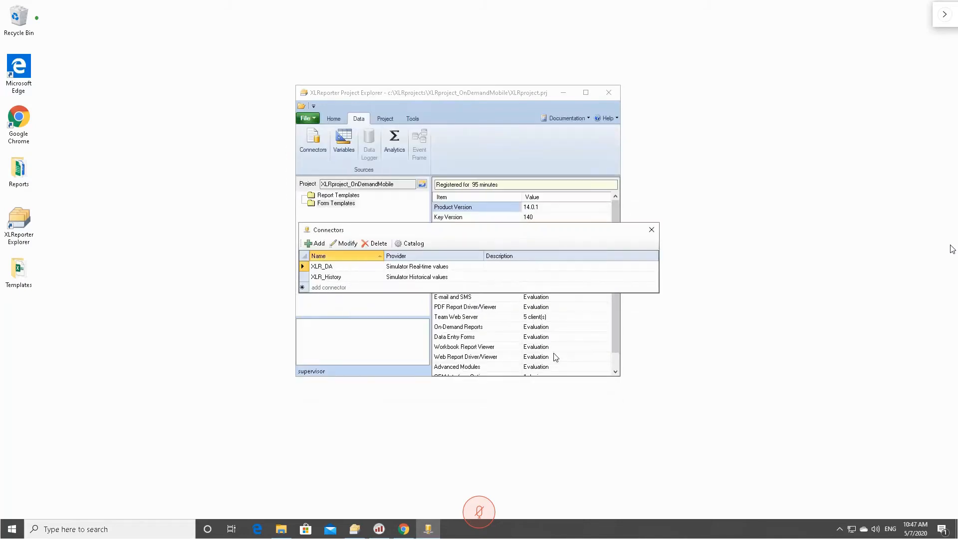
- Create an XLR_History 'Process Equipment' catalog with all Mixer, Extruder and BATCH tags
click(366, 278)
click(410, 243)
text(Process Eq)
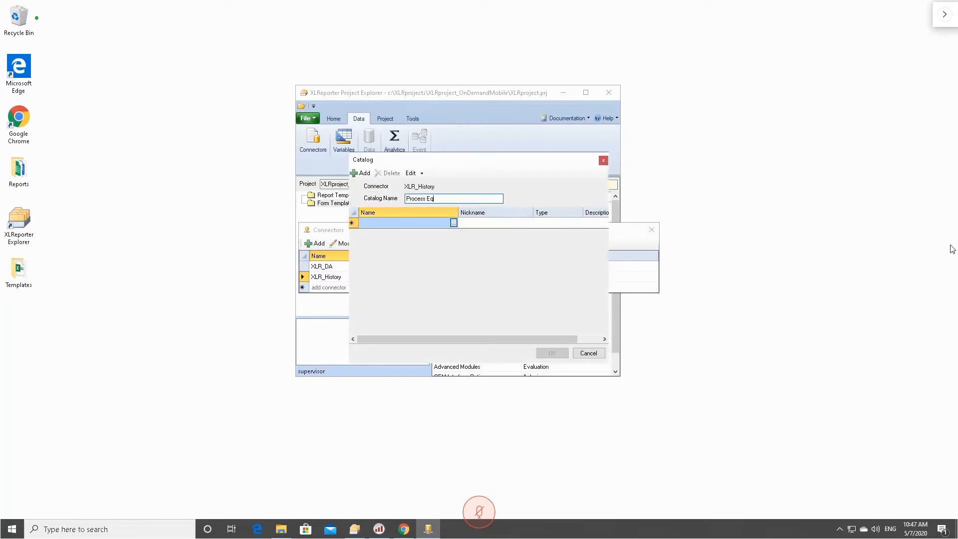
text(uipment)
click(453, 222)
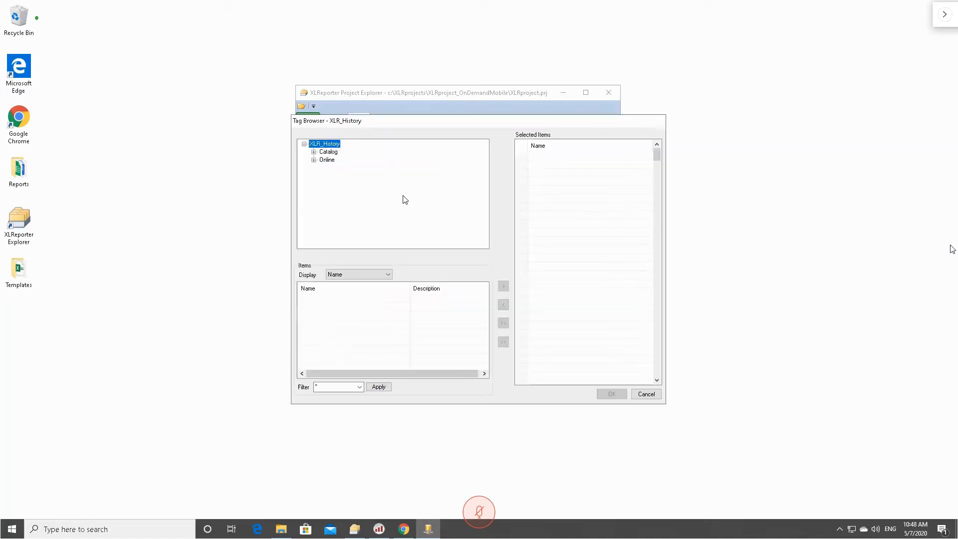
double_click(332, 160)
click(336, 153)
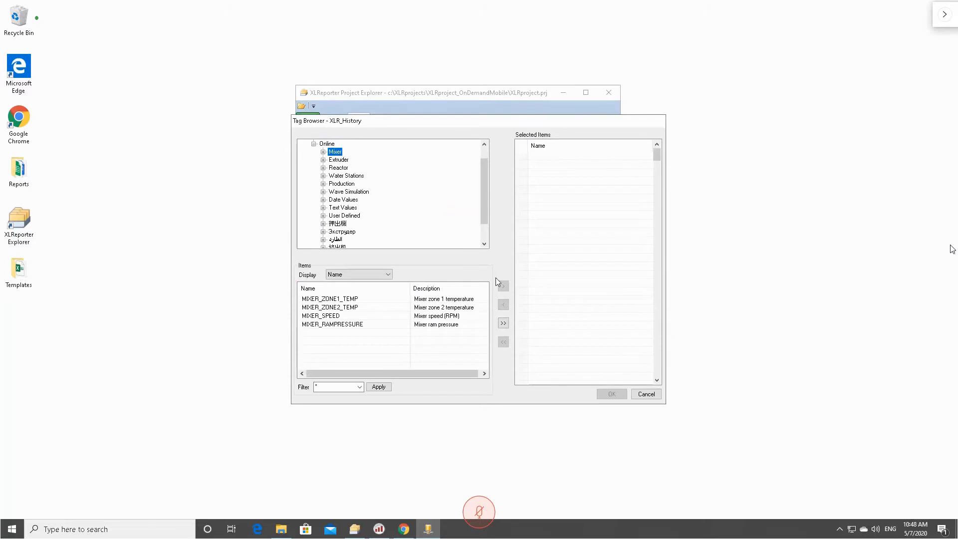
click(503, 324)
click(344, 160)
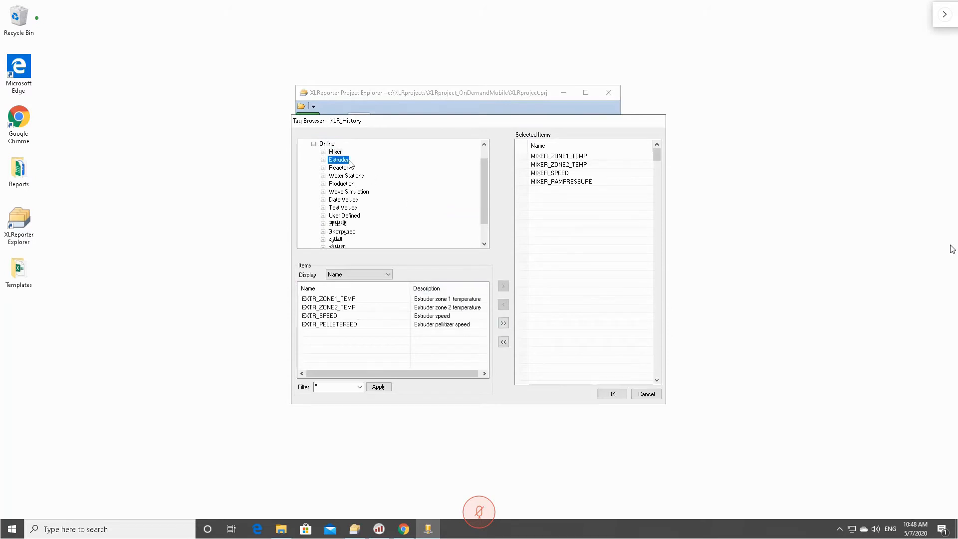
click(504, 323)
click(344, 169)
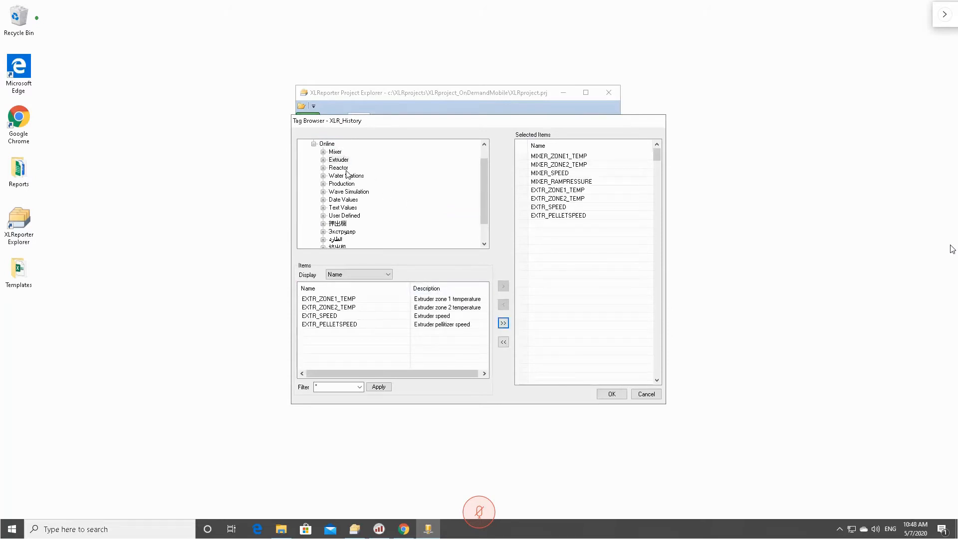
click(504, 322)
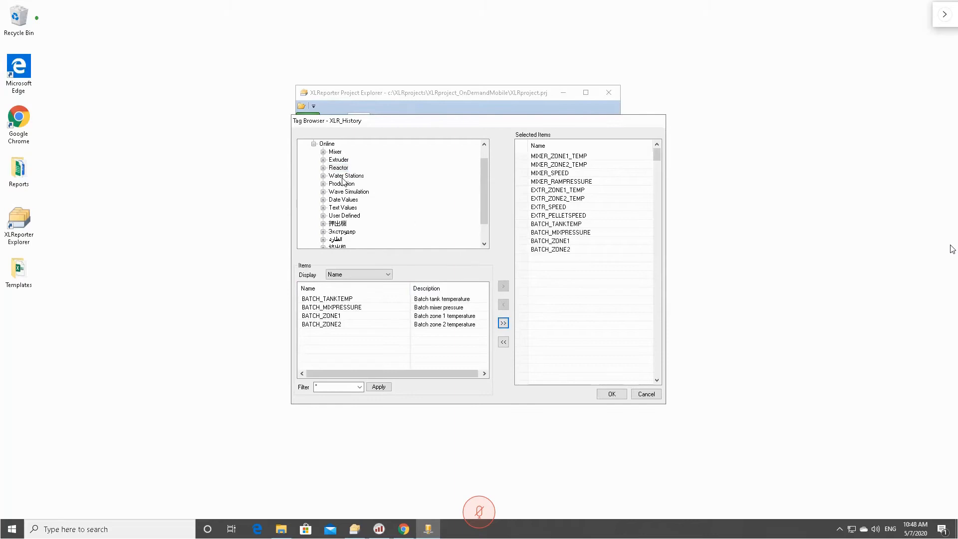
- Add the Water Stations flow, pump state and Production tags, then confirm the catalog
click(329, 177)
click(323, 176)
click(343, 184)
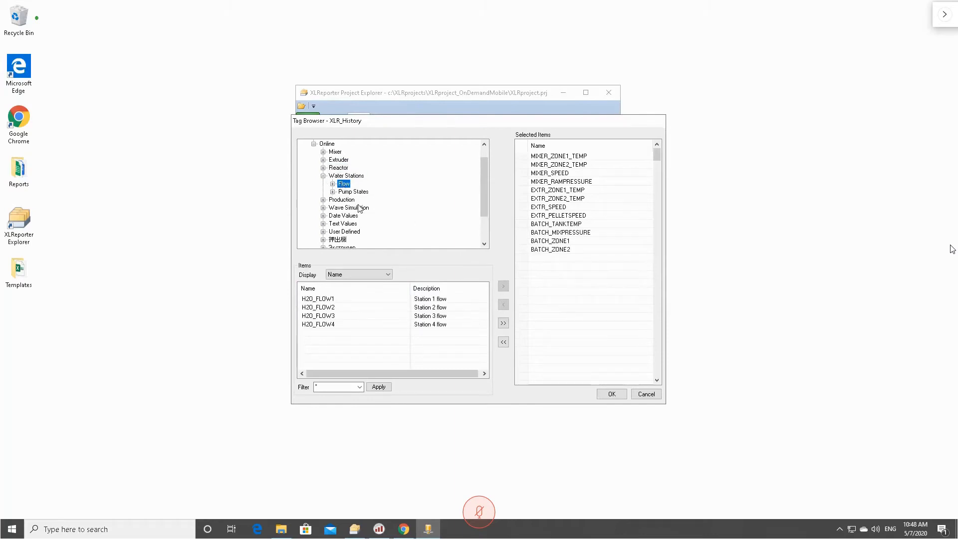
click(504, 323)
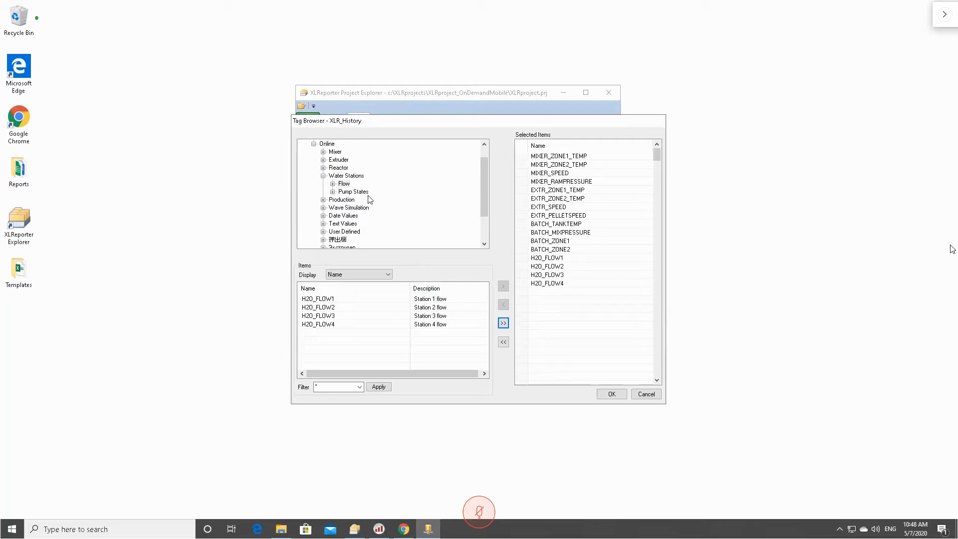
click(365, 194)
click(504, 323)
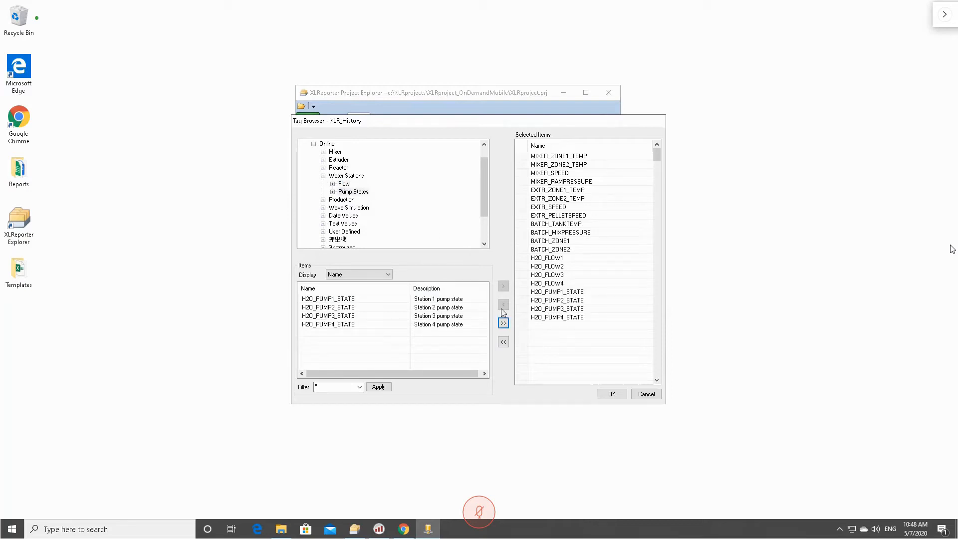
click(340, 199)
click(503, 323)
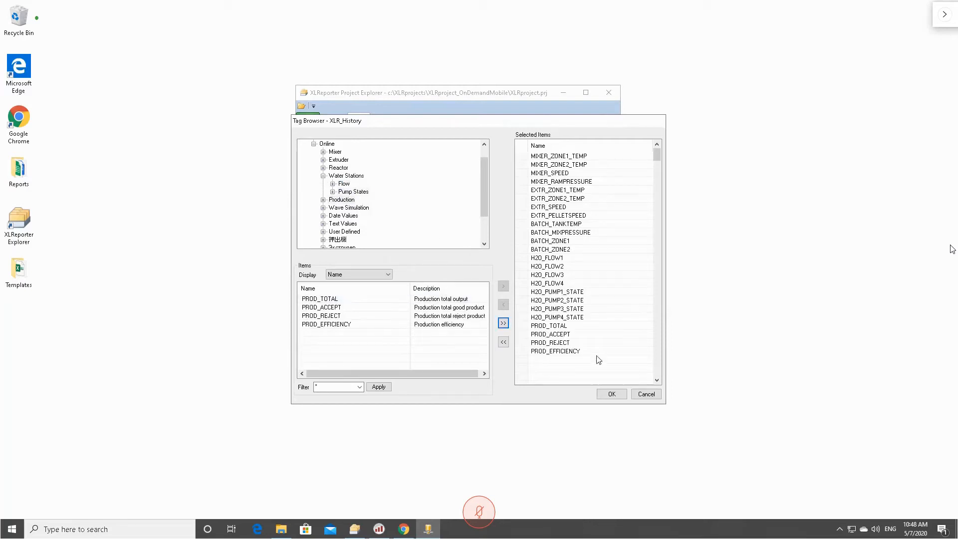
click(619, 396)
click(551, 353)
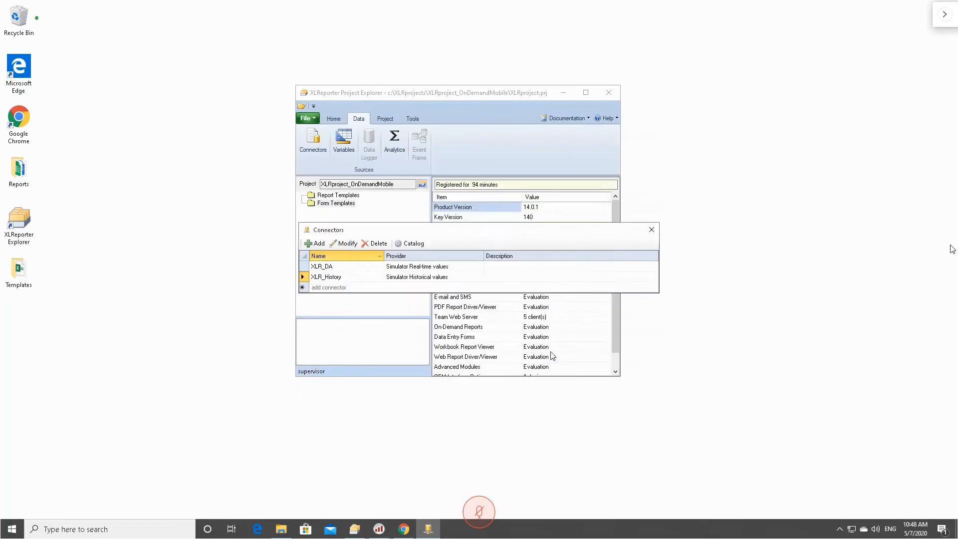
- Close the Connectors window and switch to the Home ribbon of XLRproject_OnDemandMobile
drag(471, 231, 425, 227)
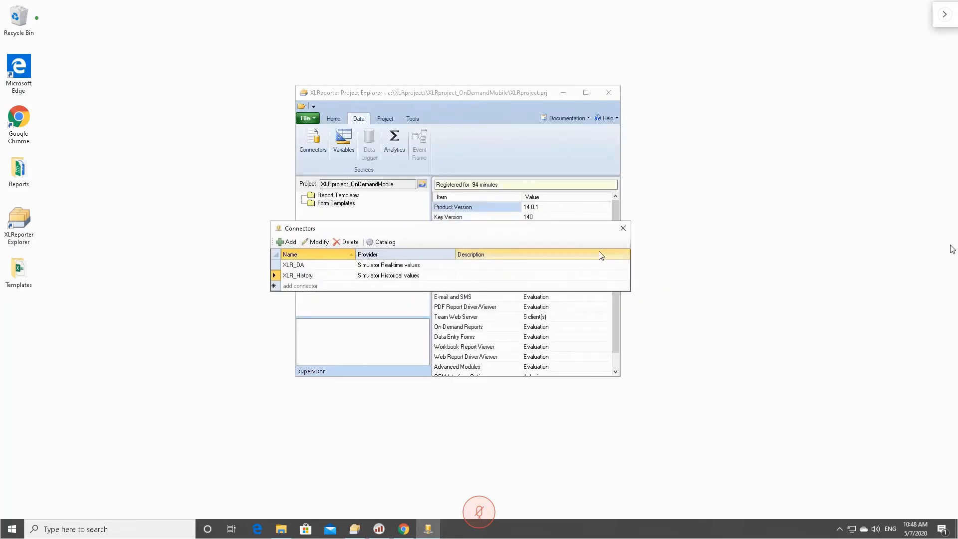
click(623, 228)
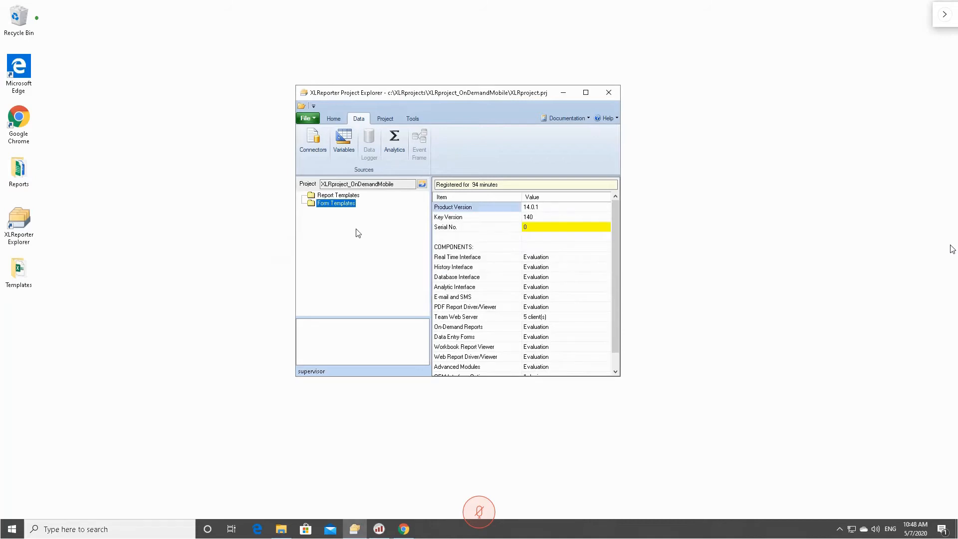
click(335, 120)
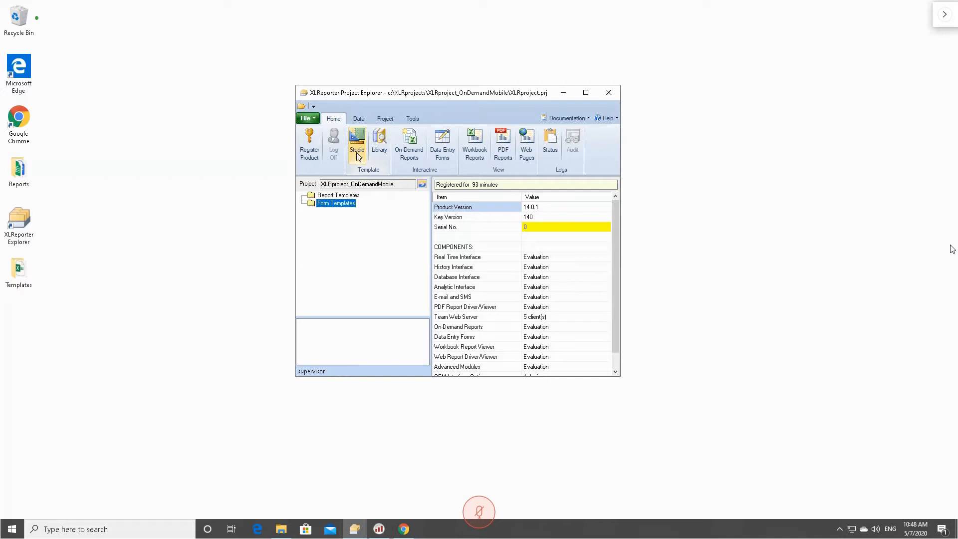
- Start a new report template from the library's Mobile > Real Time > Dashboard template
click(380, 147)
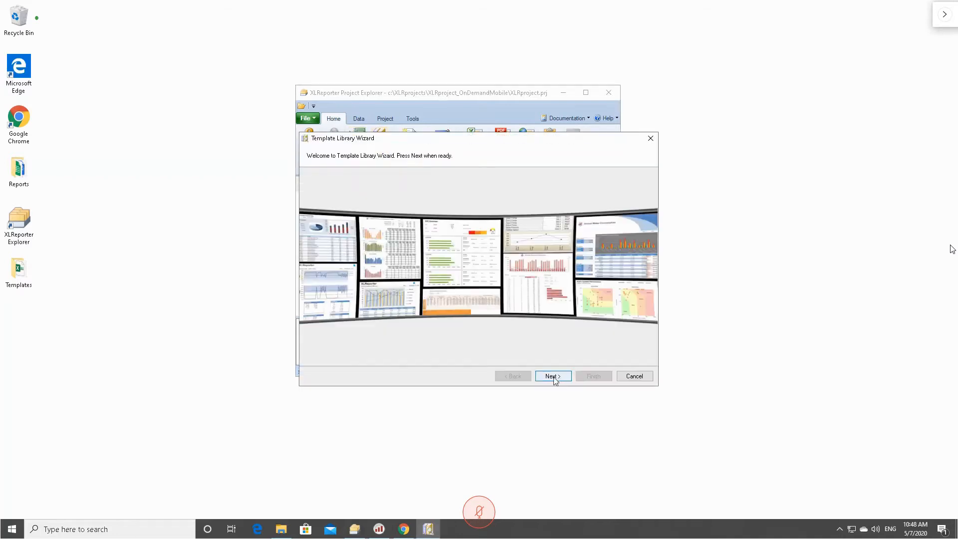
click(553, 376)
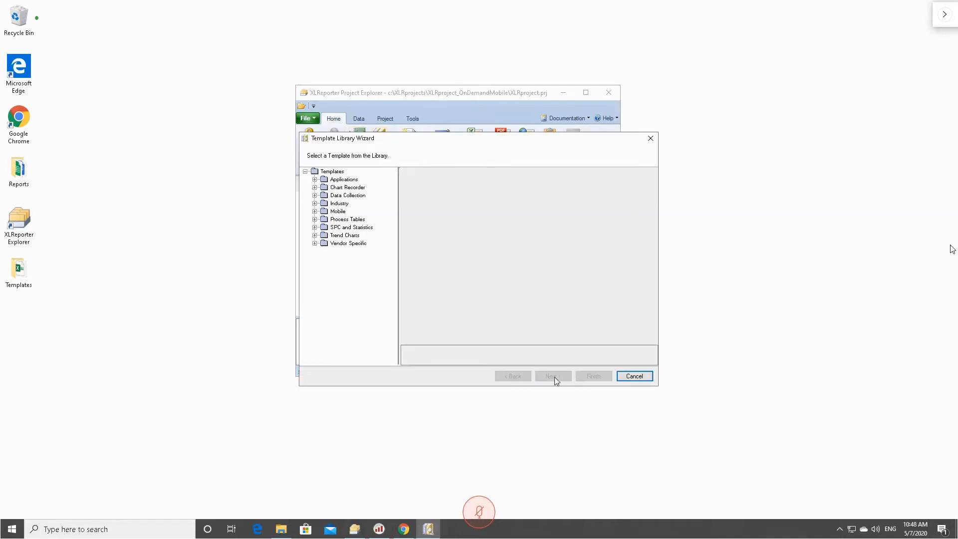
click(314, 212)
click(324, 227)
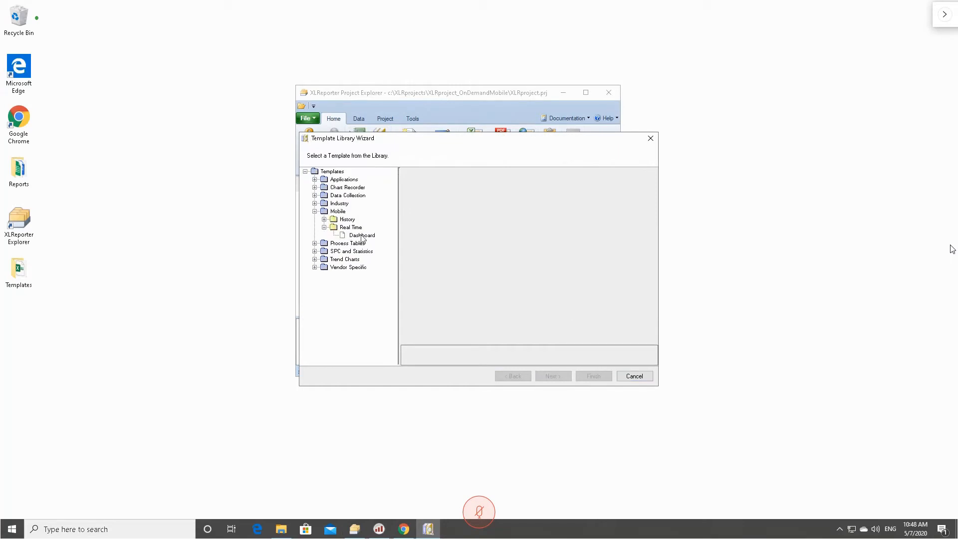
click(361, 236)
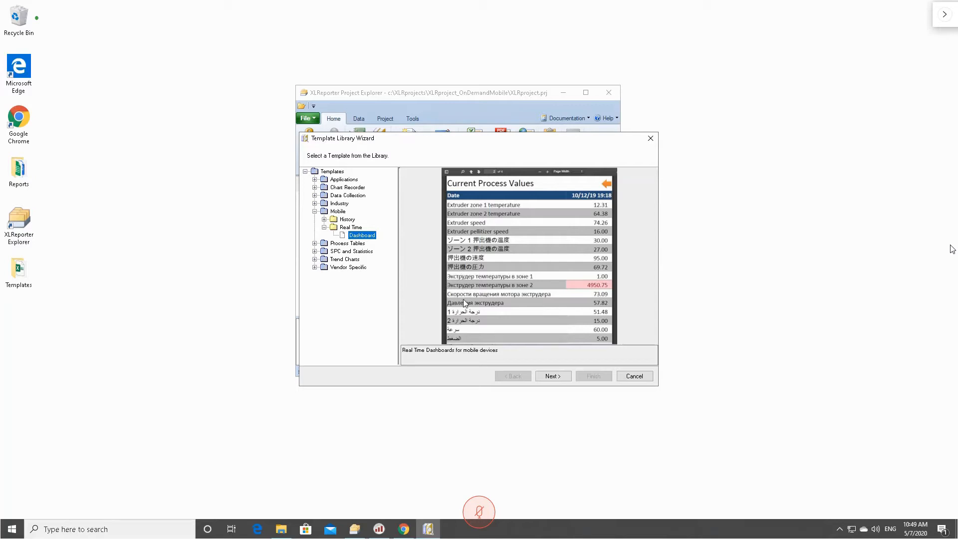
click(552, 377)
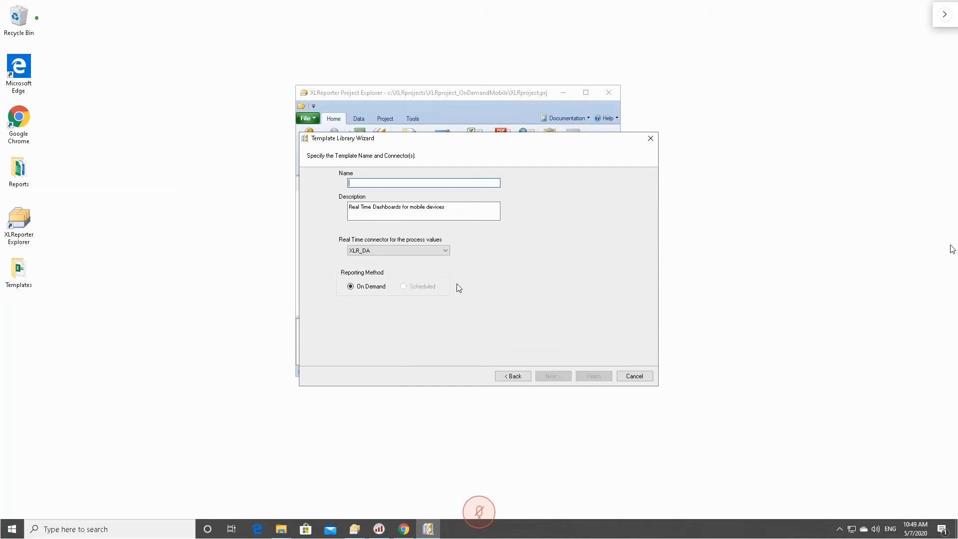
- Name the template 'Lives Values' on XLR_DA and finish the wizard
text(Mobile Report)
key(BackSpace)
key(BackSpace)
key(BackSpace)
key(BackSpace)
key(BackSpace)
key(BackSpace)
key(BackSpace)
key(BackSpace)
key(BackSpace)
key(BackSpace)
key(BackSpace)
key(BackSpace)
text(L)
click(552, 376)
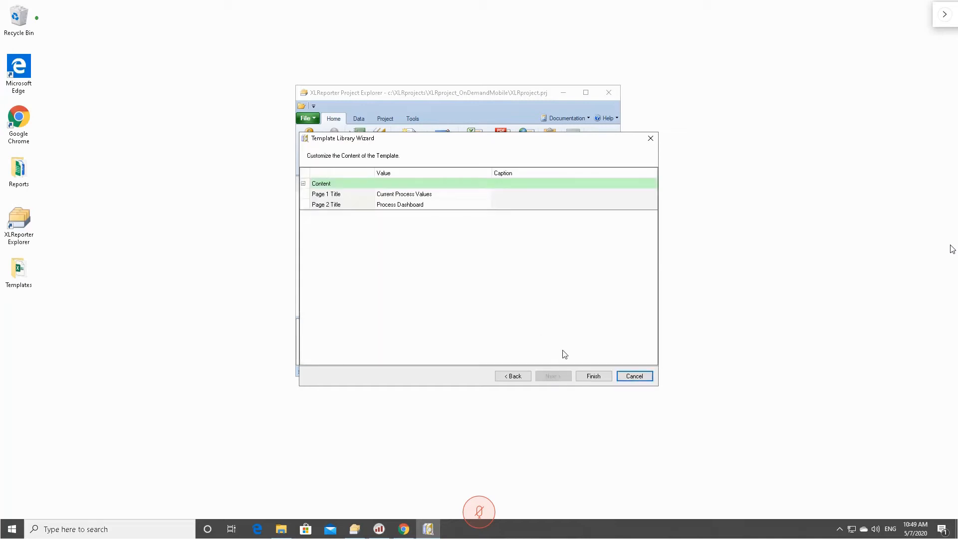
click(437, 206)
click(603, 380)
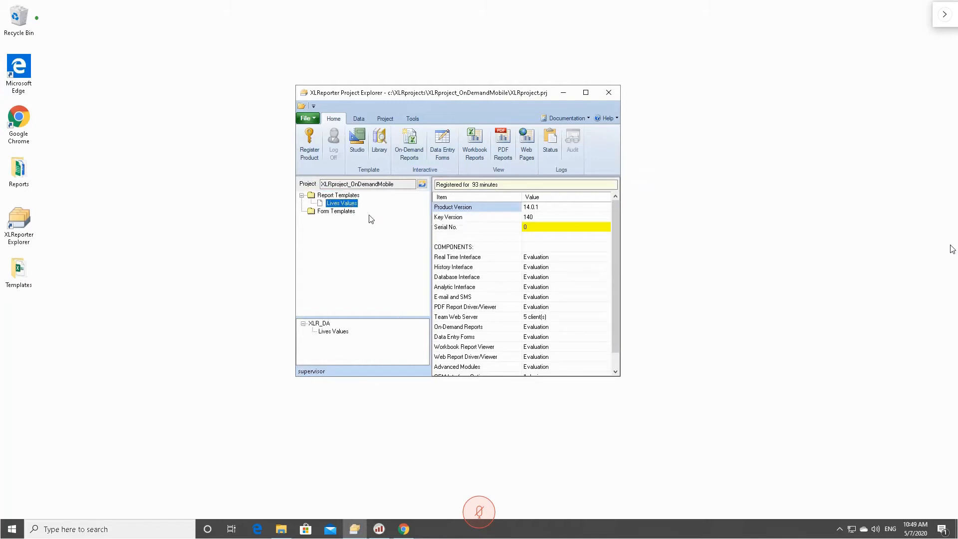
click(258, 272)
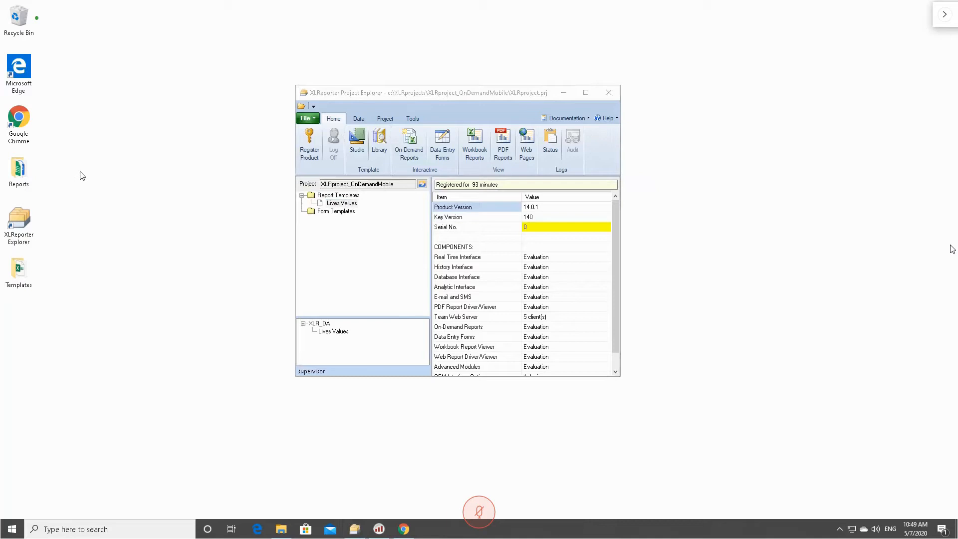
- Launch Chrome, position its window, and go to the XLReporter localhost/xlrweb login page
double_click(18, 119)
drag(349, 18, 493, 60)
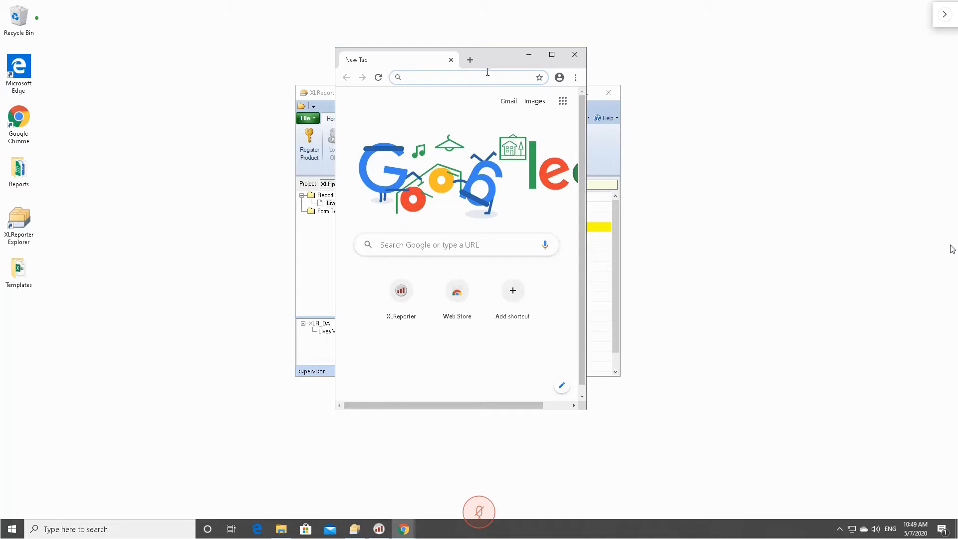
drag(496, 58, 482, 60)
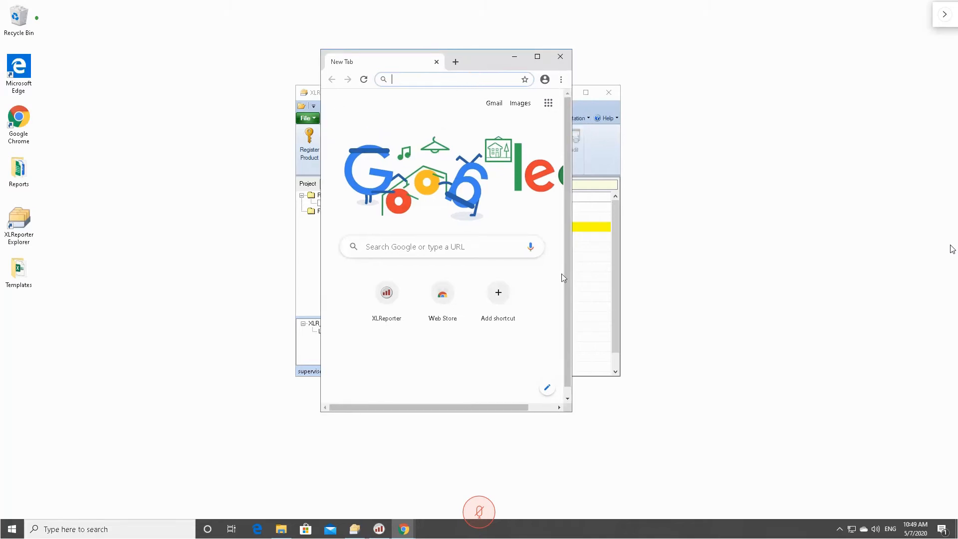
text(localhost/xlrweb)
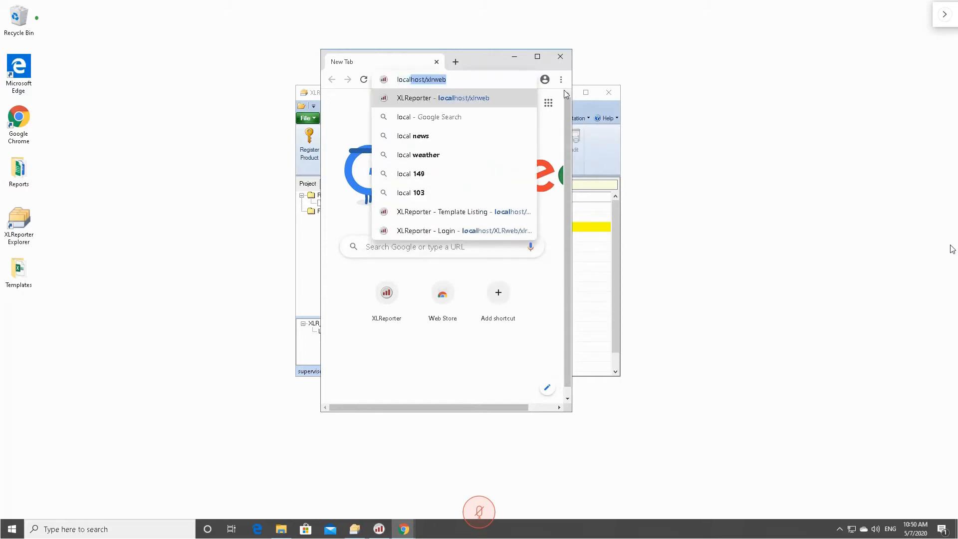
click(475, 100)
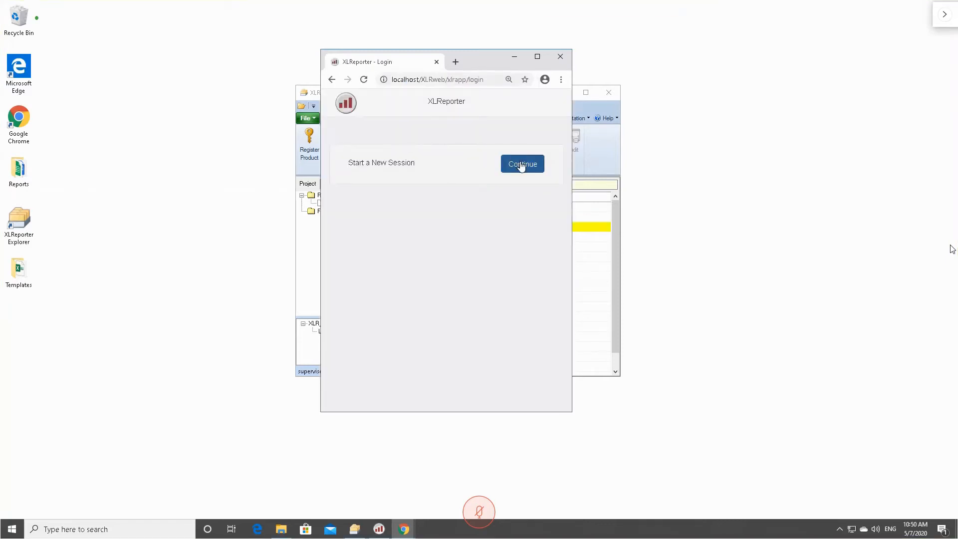
- Continue into a new web session and open the Lives Values report from the template listing
click(521, 167)
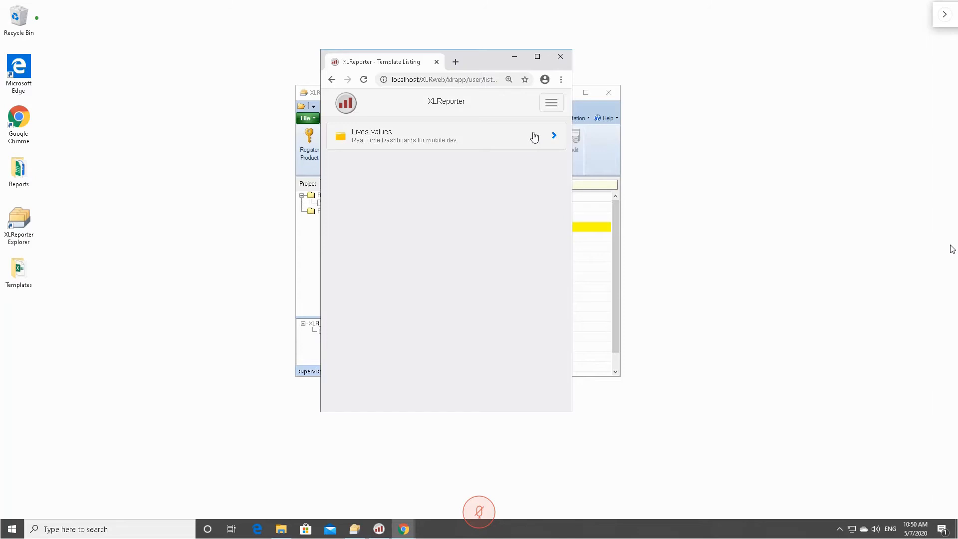
click(534, 137)
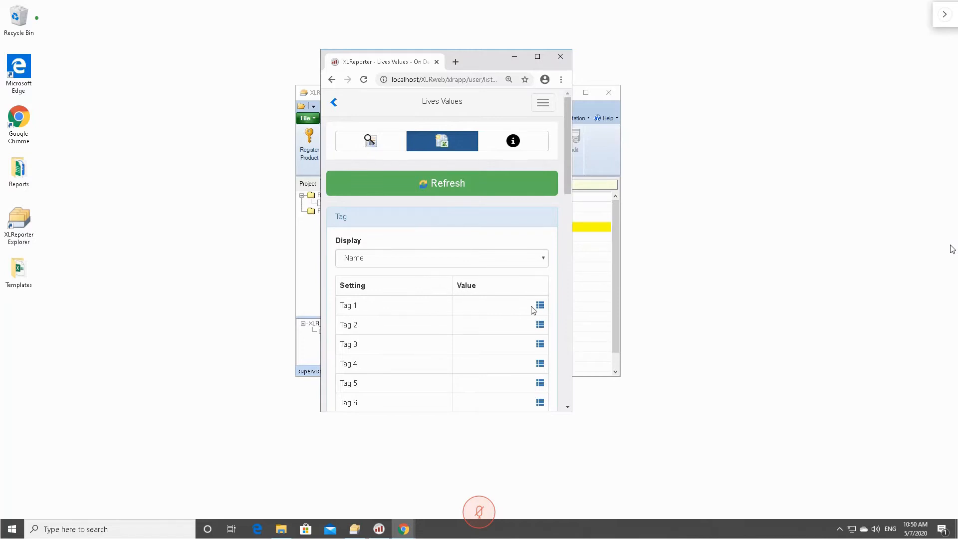
- Fill Tags 1–6 with every Process Equipment tag, MIXER_ZONE1_TEMP through EXTR_ZONE2_TEMP
scroll(531, 306, down, 1)
scroll(516, 266, up, 1)
click(540, 305)
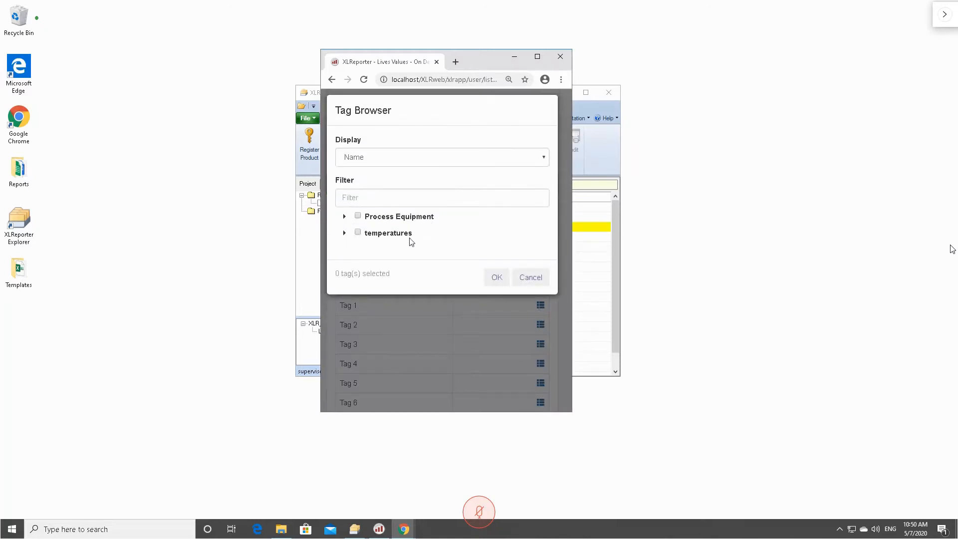
click(345, 217)
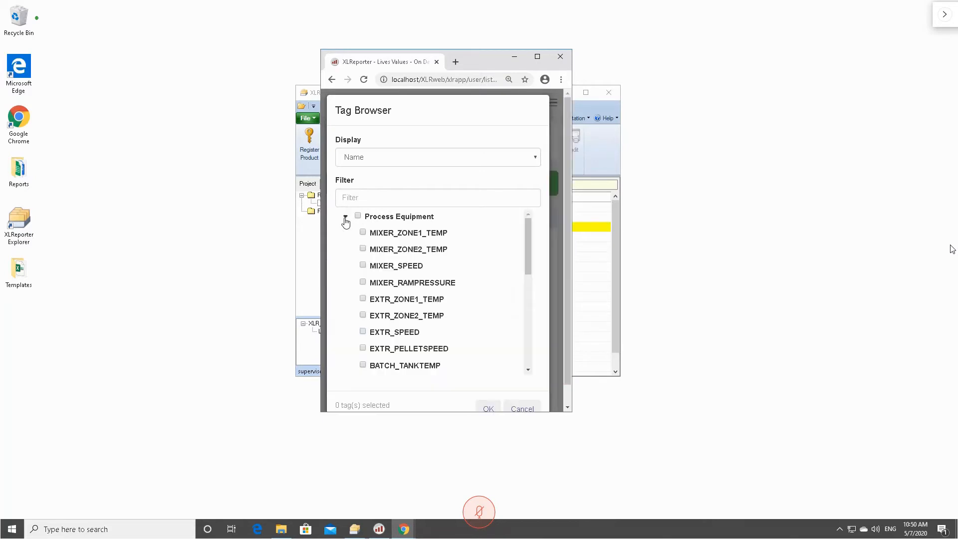
mouse_move(530, 244)
mouse_down()
mouse_move(537, 353)
mouse_move(532, 240)
mouse_up()
click(357, 216)
click(487, 408)
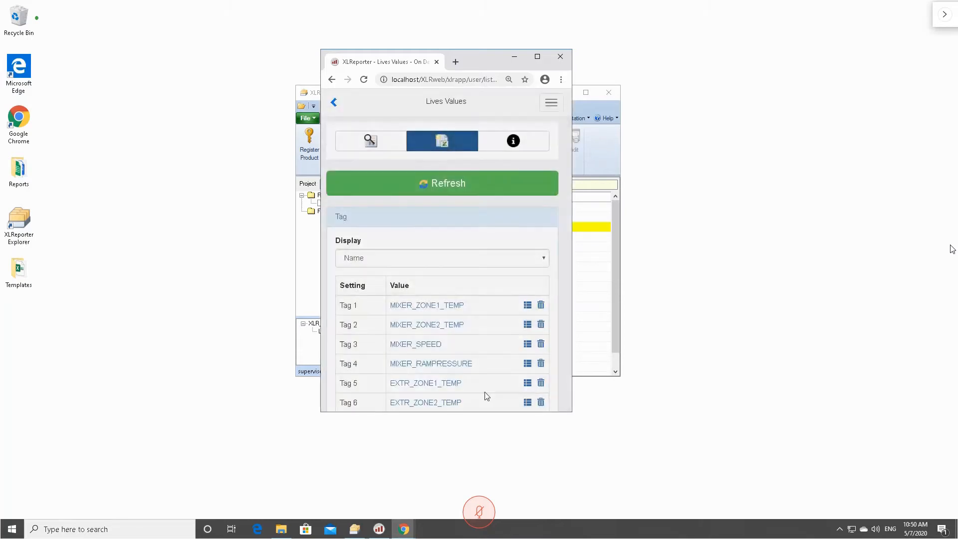
- Generate the Lives Values report and view its Current Process Values page
click(448, 194)
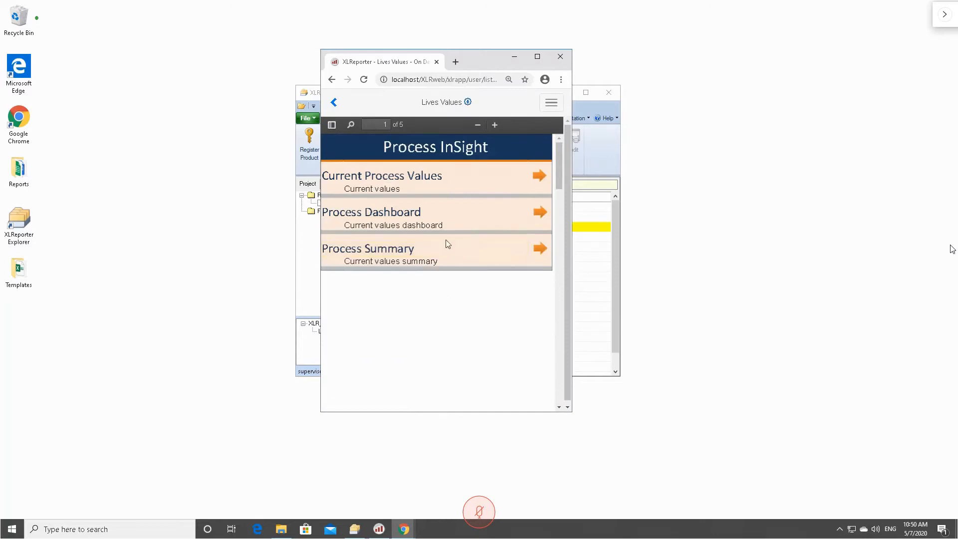
click(539, 176)
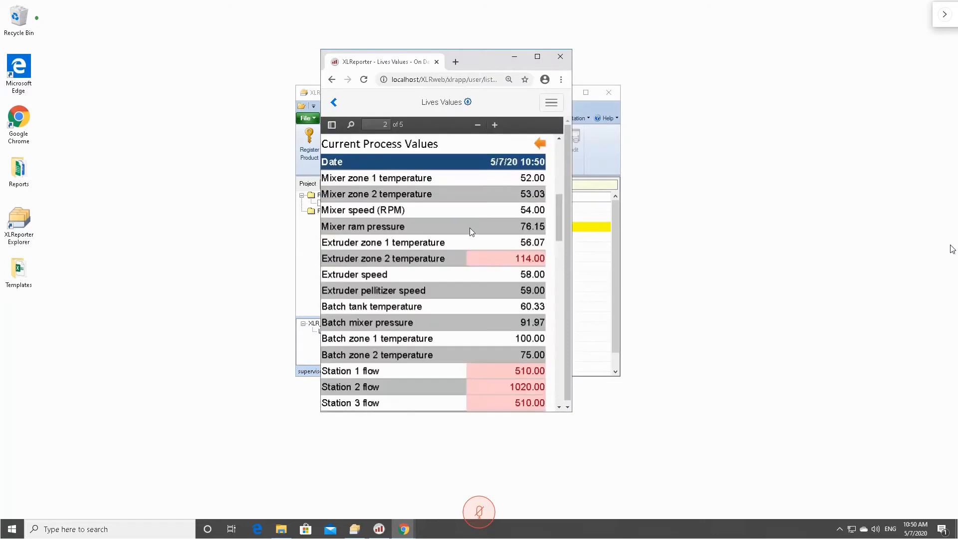
scroll(514, 201, down, 1)
scroll(513, 273, down, 1)
scroll(514, 273, up, 3)
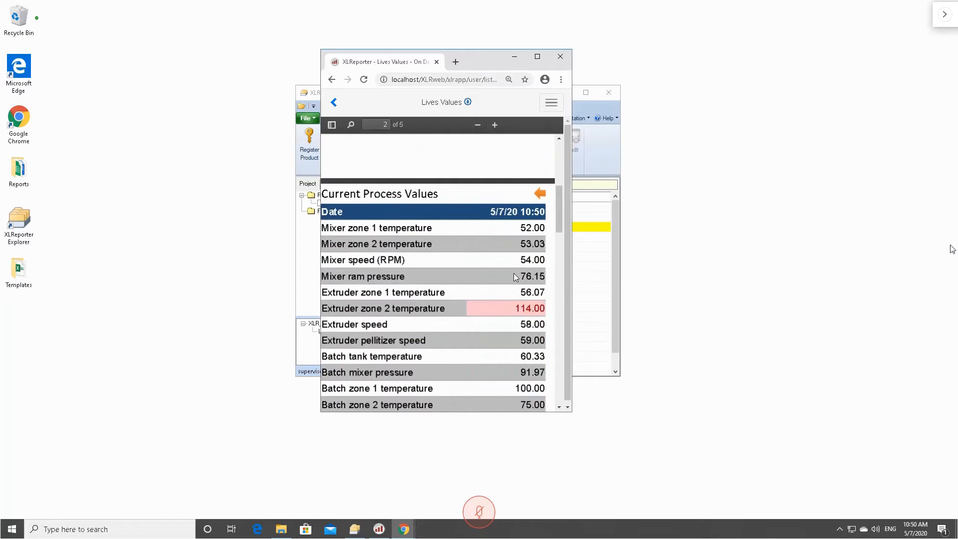
- Browse the Process Dashboard and Process Summary pages, then minimize Chrome
click(539, 200)
click(540, 213)
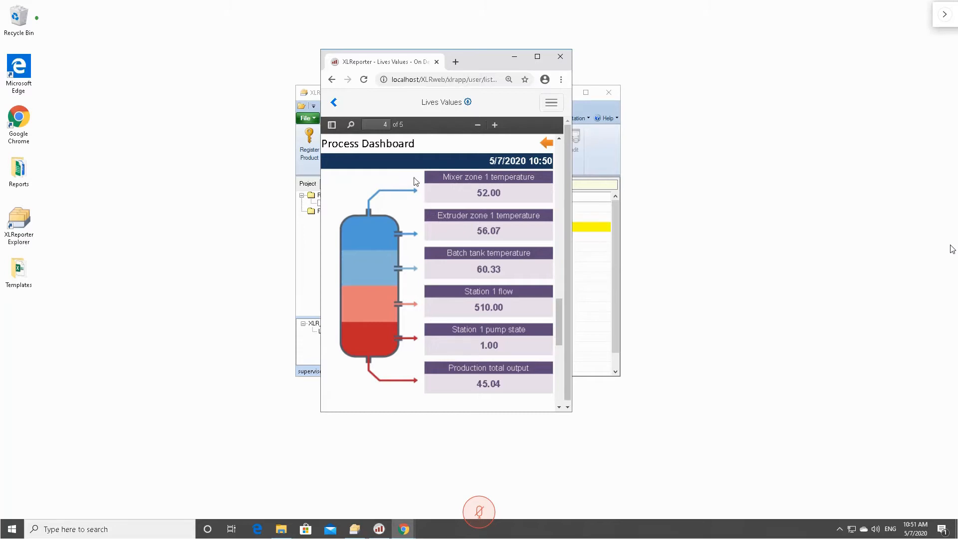
click(546, 145)
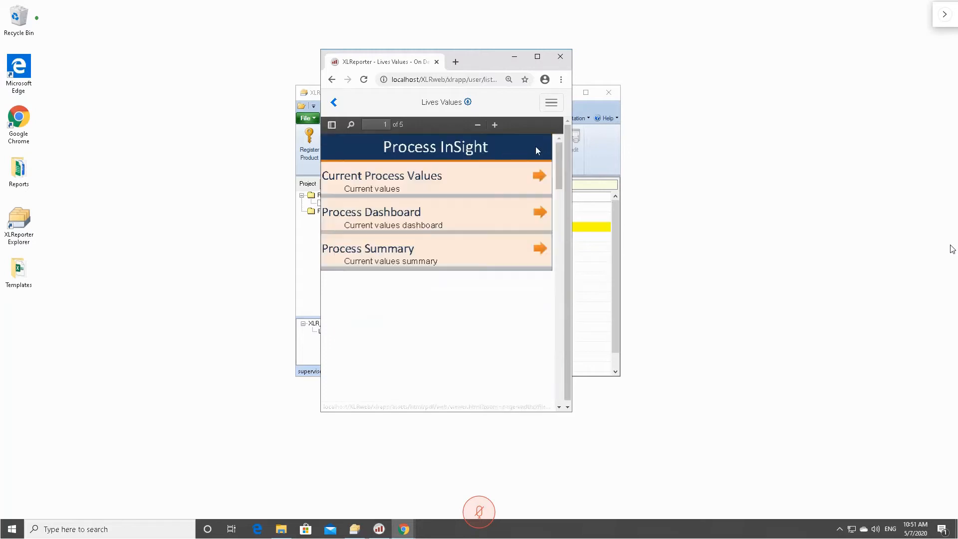
click(422, 253)
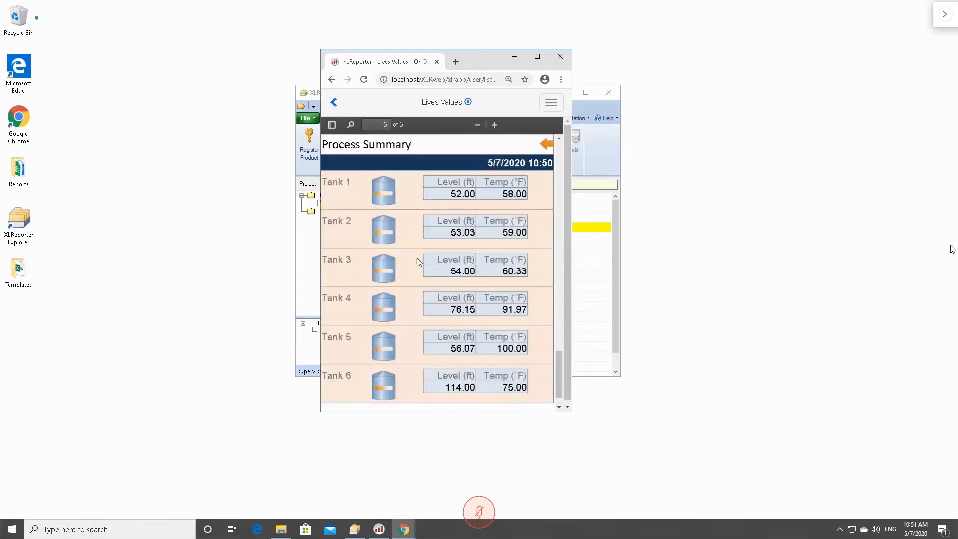
click(516, 58)
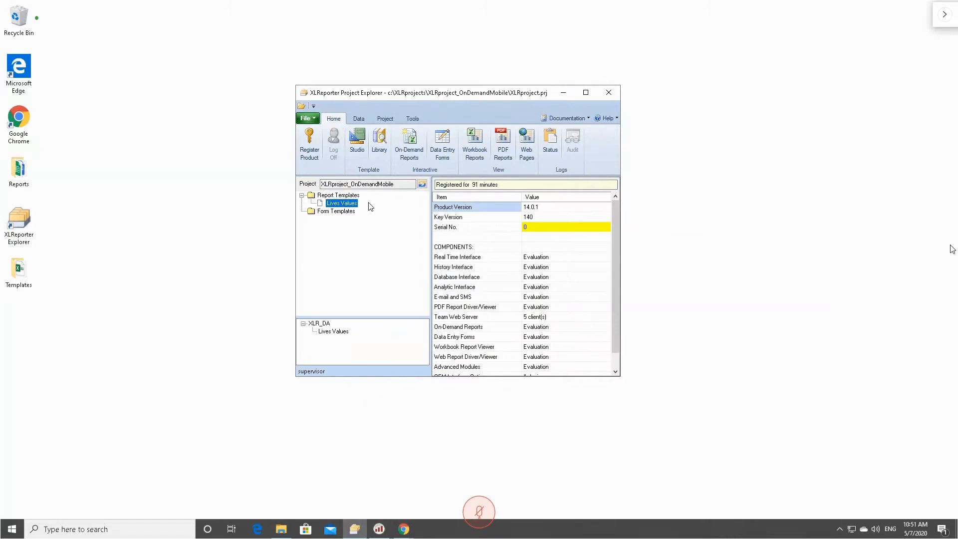
- Start a new library template from Trend Charts > Line > Line Charts
click(379, 144)
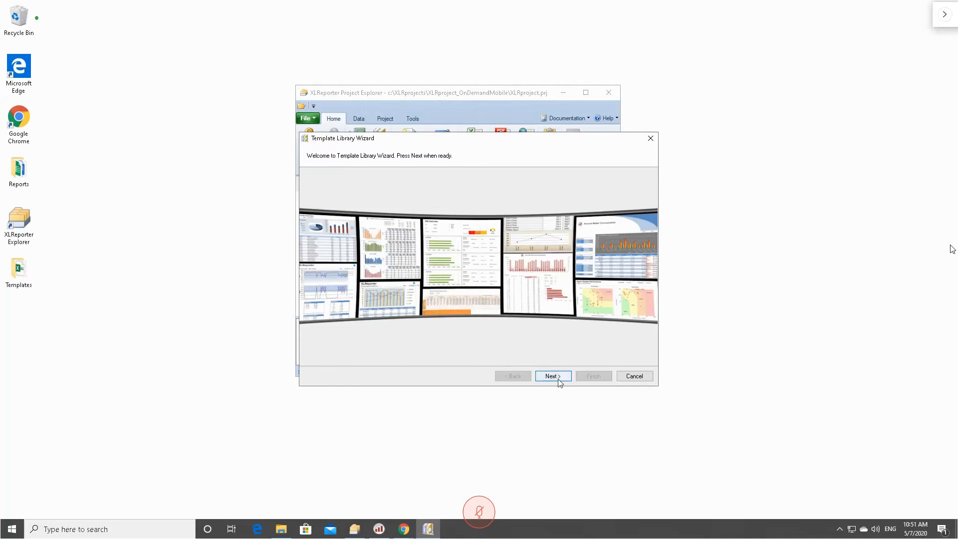
click(553, 377)
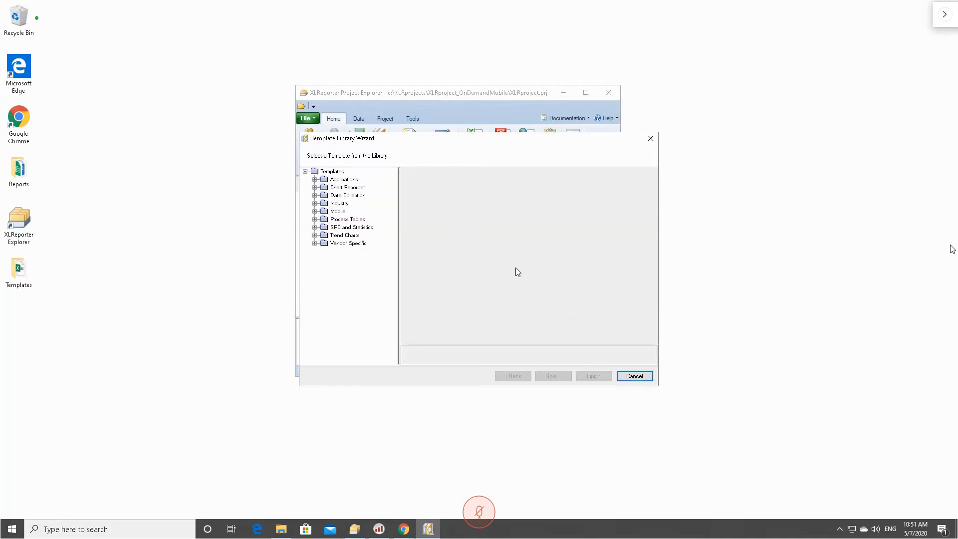
click(314, 235)
click(324, 251)
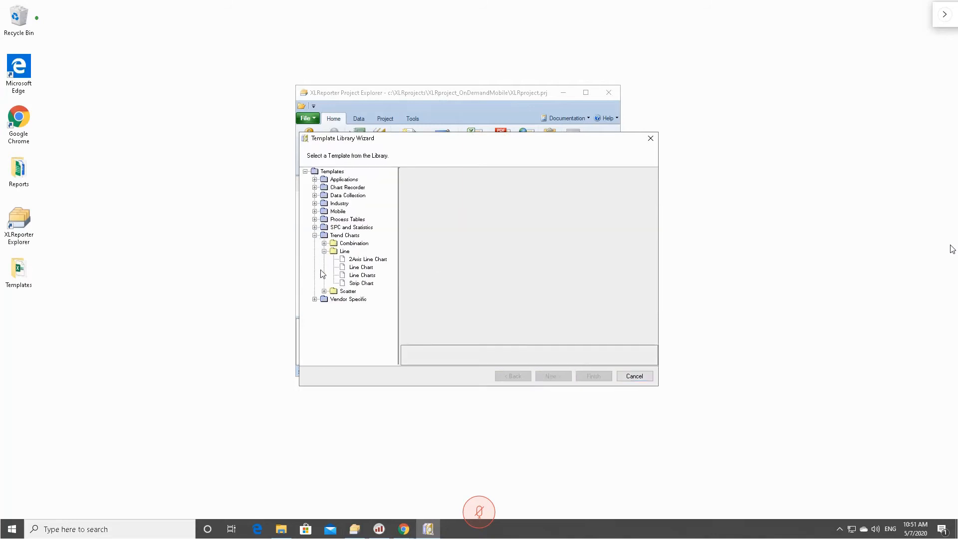
click(357, 276)
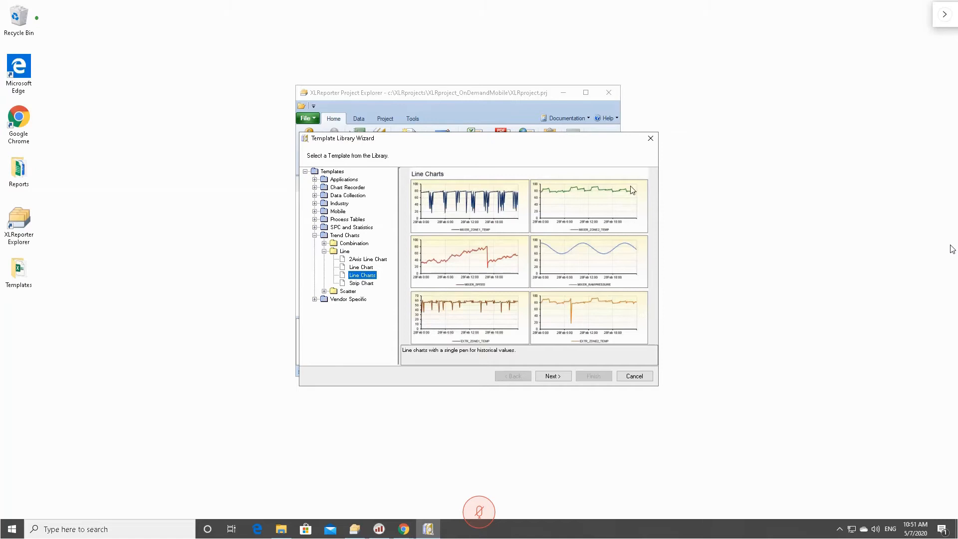
click(552, 377)
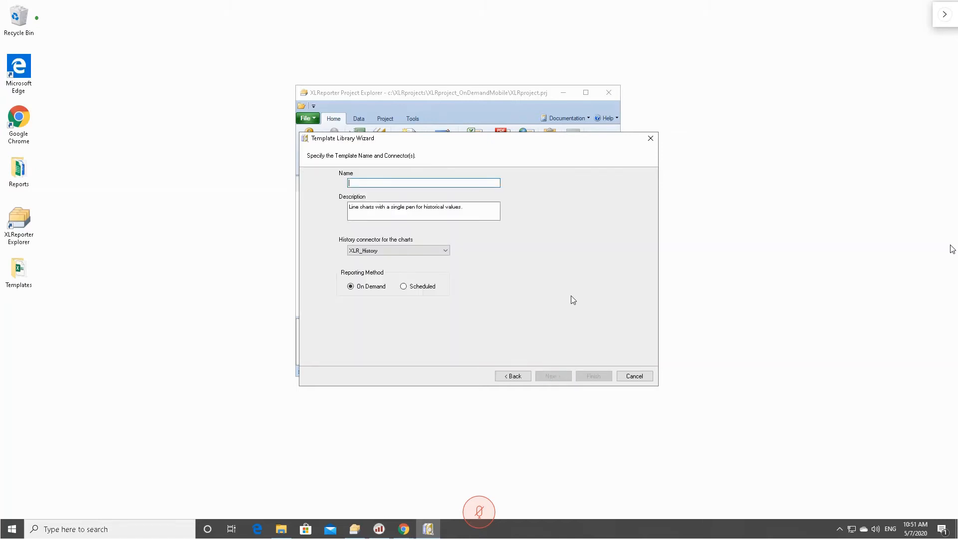
- Name it 'History Trend' with description 'Custom History Report', finish, and close On-Demand Reports
text(History Trend)
key(Tab)
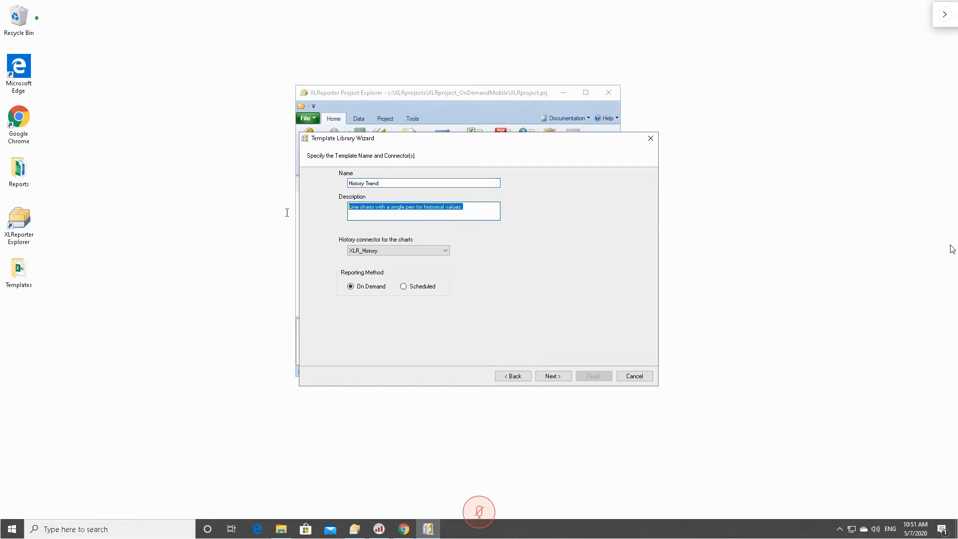
text(Custom History Report)
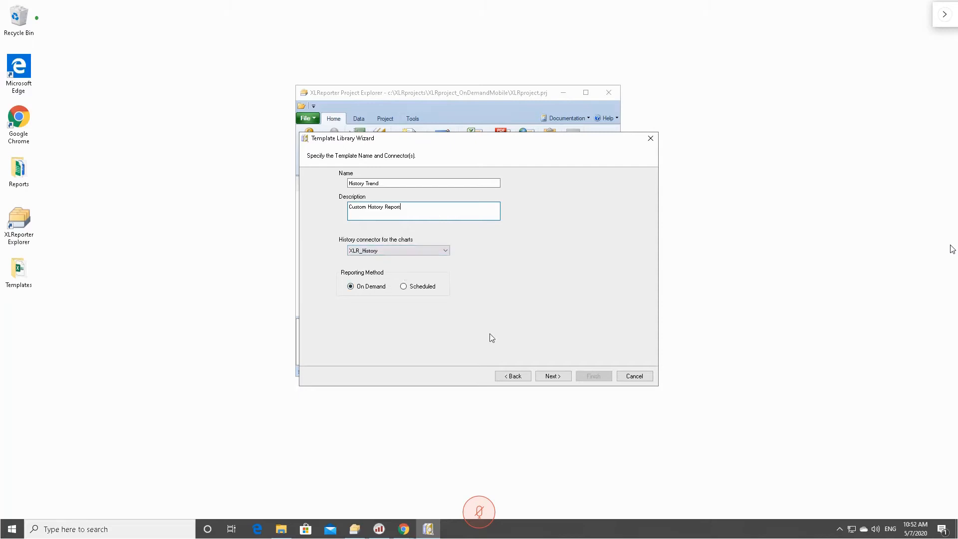
click(562, 377)
click(592, 375)
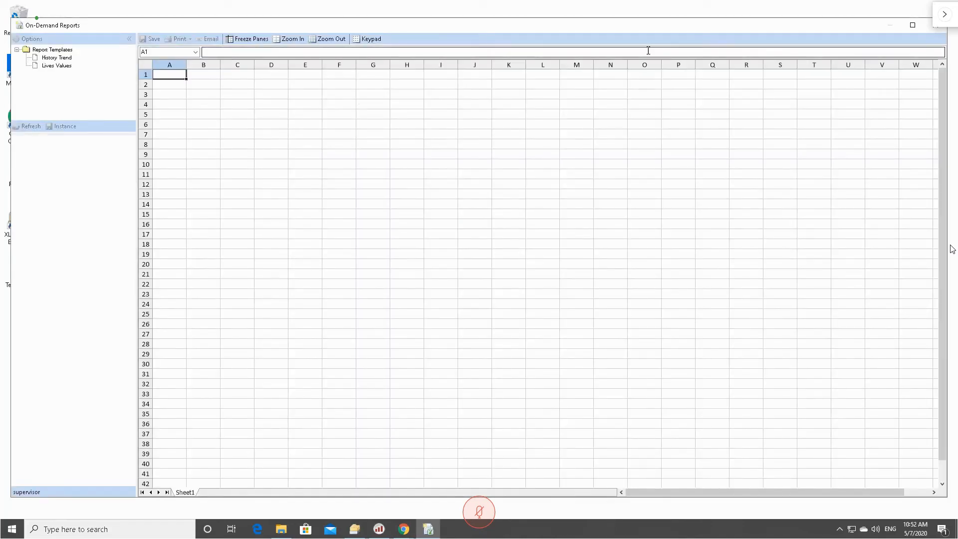
click(935, 26)
- Bring Chrome back and open the History Trend report settings from the template list
mouse_move(404, 527)
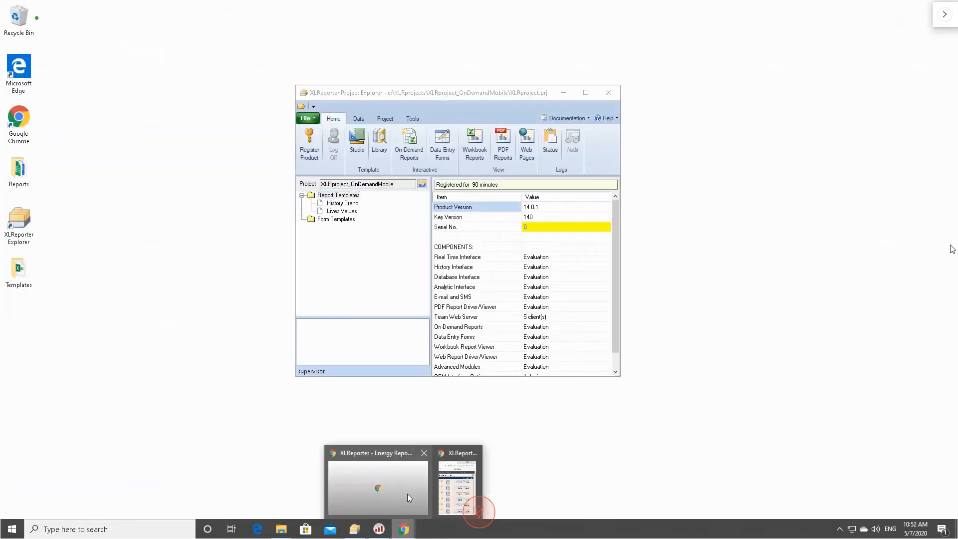
click(472, 482)
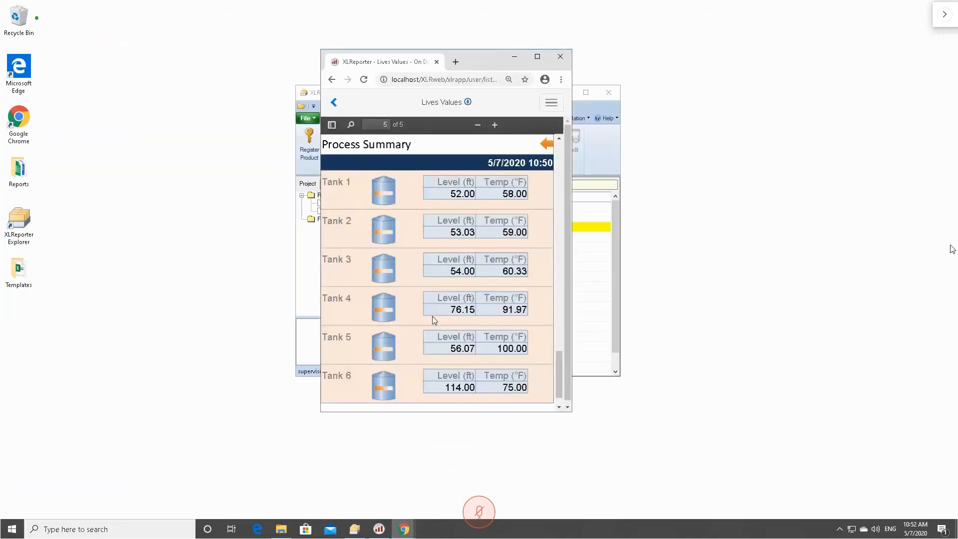
click(337, 106)
click(336, 105)
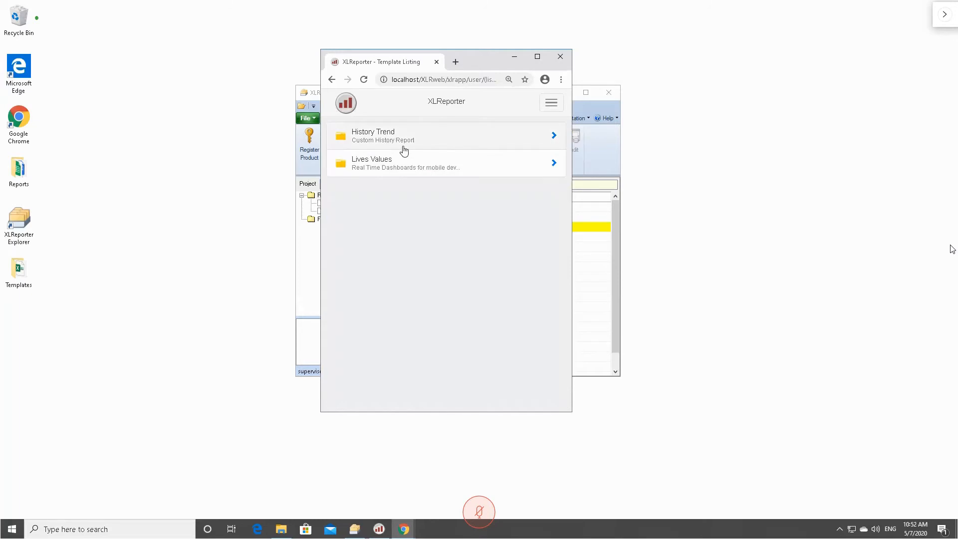
click(428, 141)
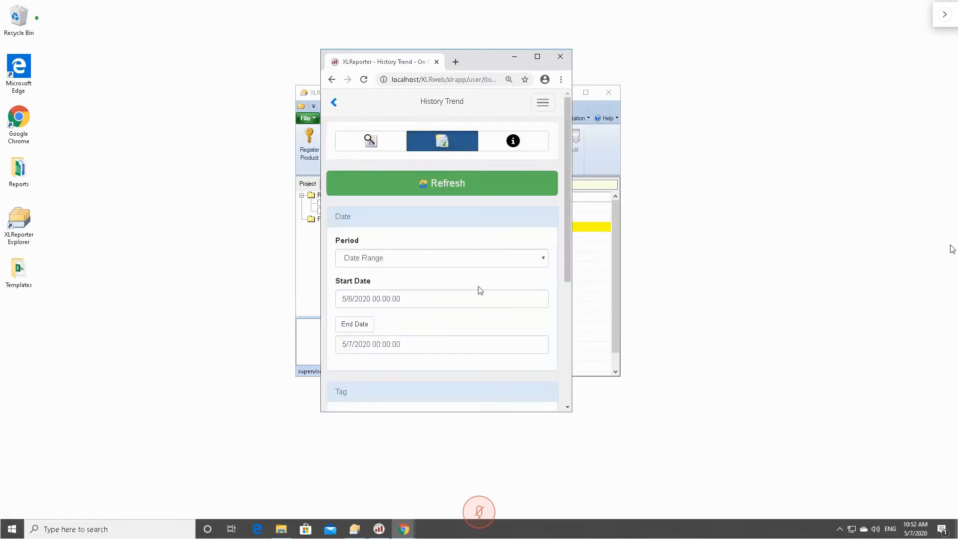
scroll(475, 294, down, 1)
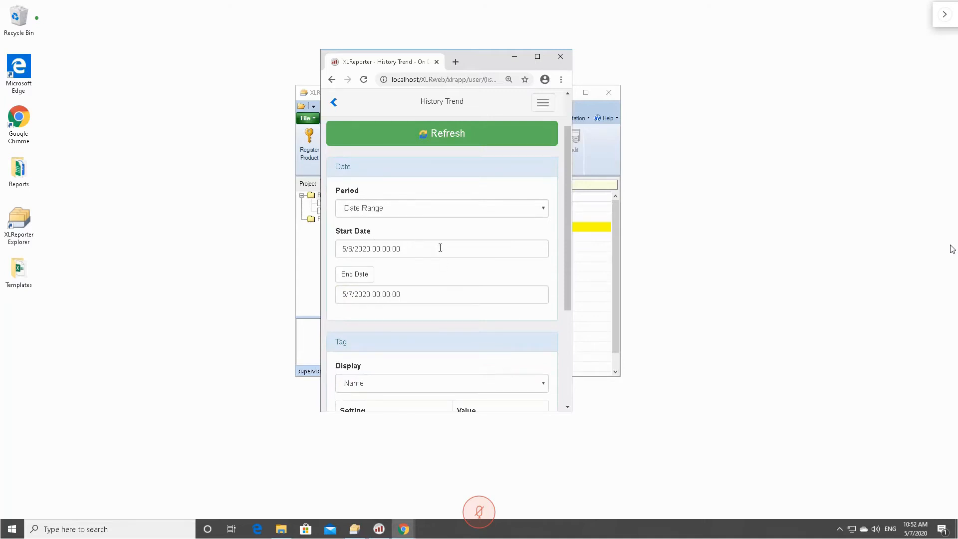
- Set the date range to 5/4/2020–5/7/2020 and open Tag 1's tag browser
click(410, 252)
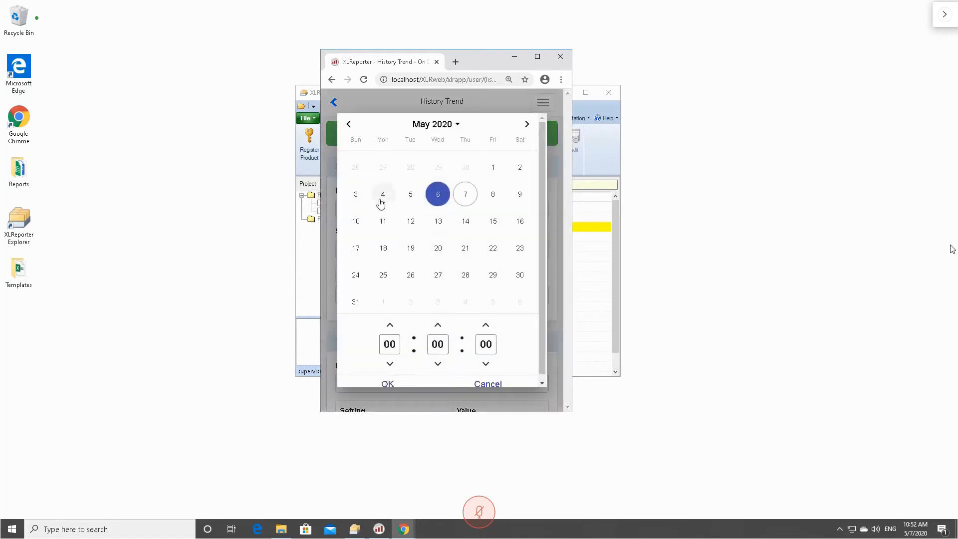
click(381, 197)
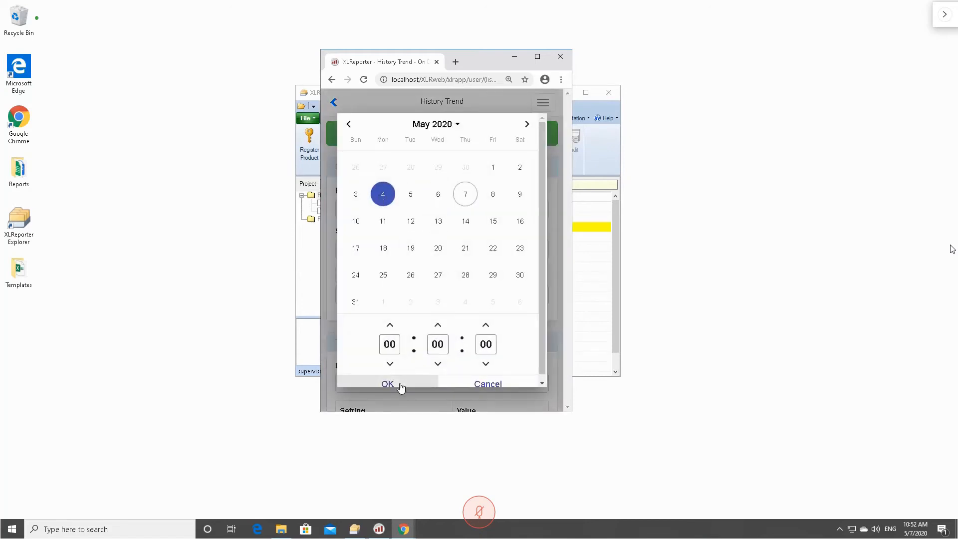
click(399, 386)
click(372, 298)
click(465, 195)
click(397, 386)
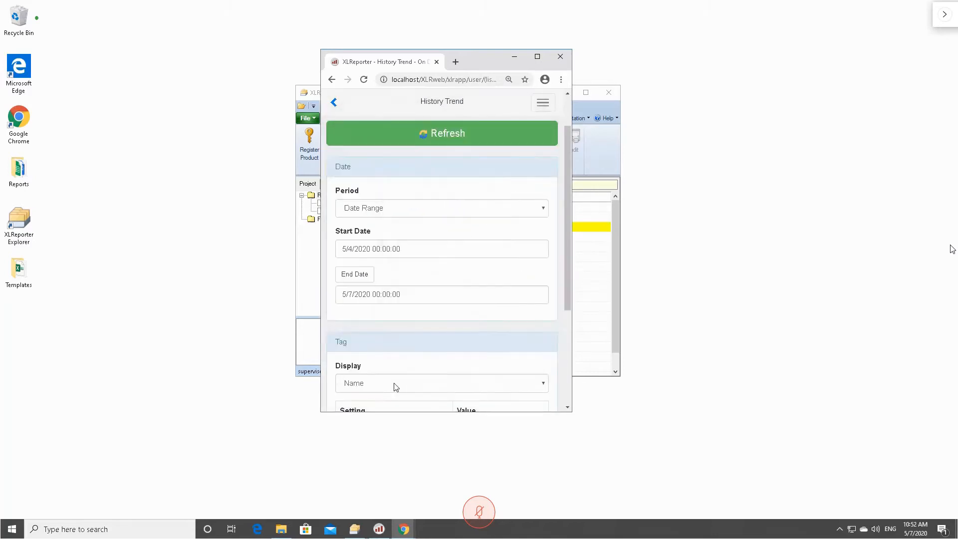
scroll(439, 319, down, 3)
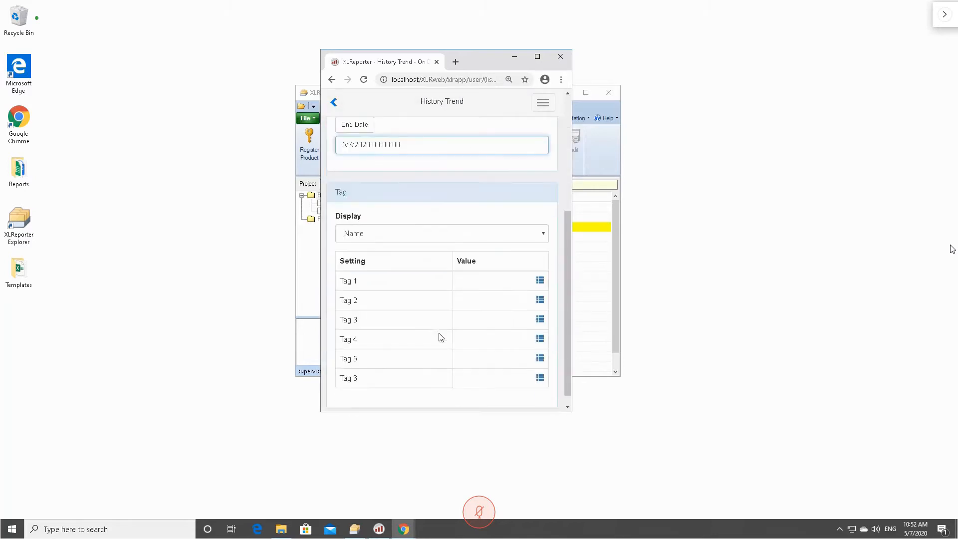
click(540, 281)
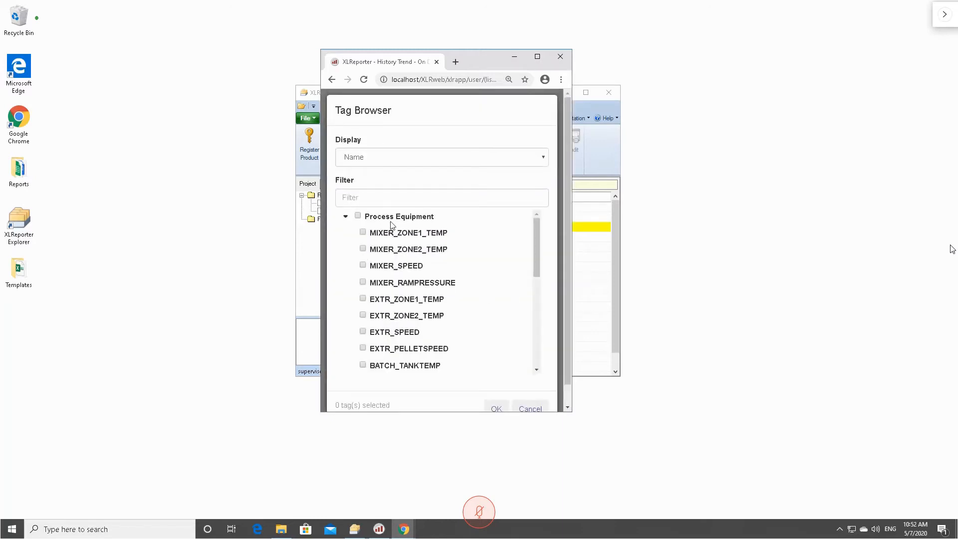
- Select the six MIXER and EXTR tags, including MIXER_ZONE1_TEMP and MIXER_SPEED, and confirm
click(363, 232)
click(363, 248)
click(363, 265)
click(363, 299)
click(495, 407)
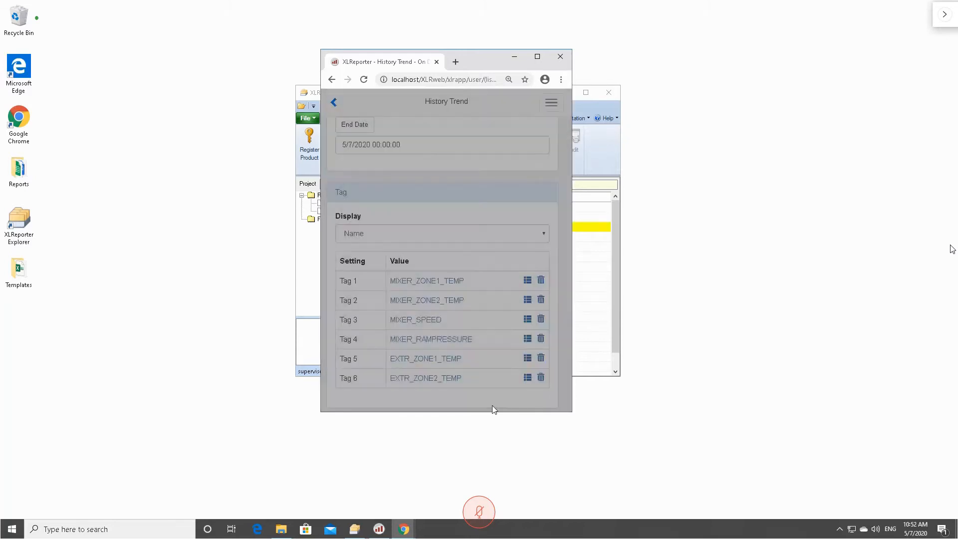
- Run the History Trend report, review the line charts, and return to the settings
scroll(400, 227, up, 4)
click(420, 190)
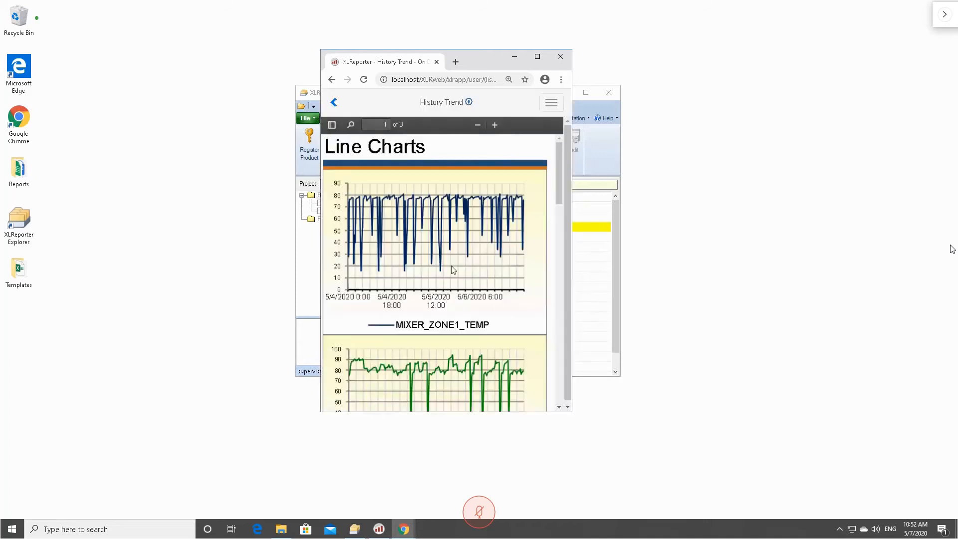
scroll(461, 254, down, 1)
scroll(450, 247, down, 1)
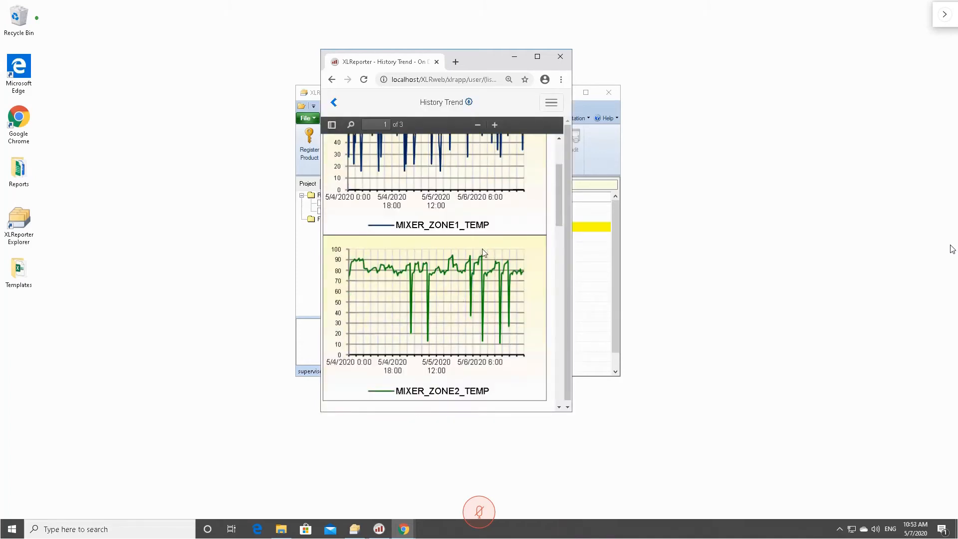
scroll(511, 241, up, 2)
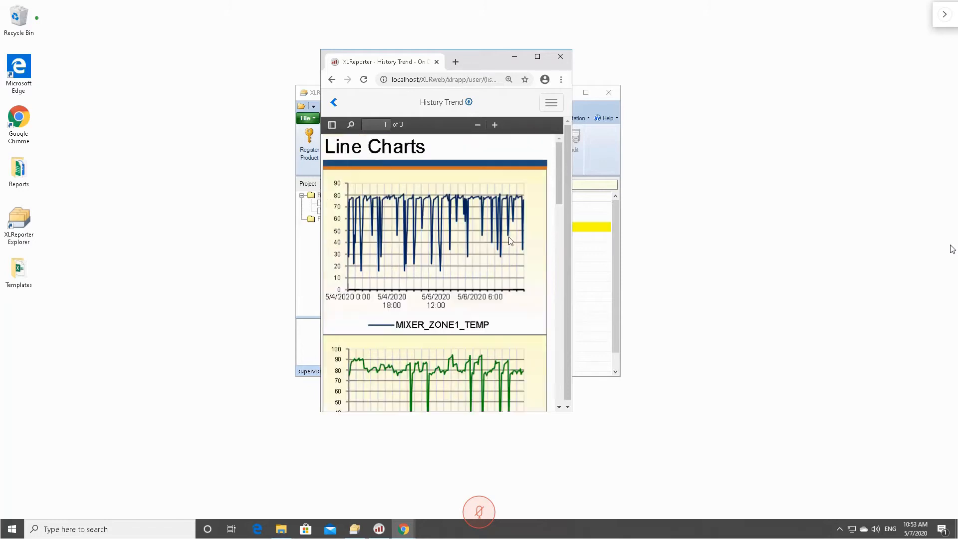
scroll(488, 298, down, 20)
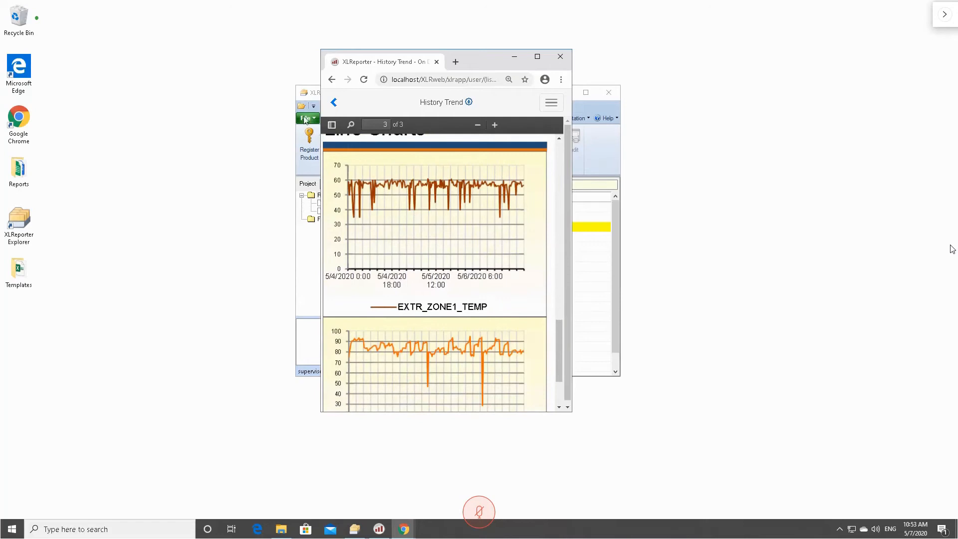
click(334, 103)
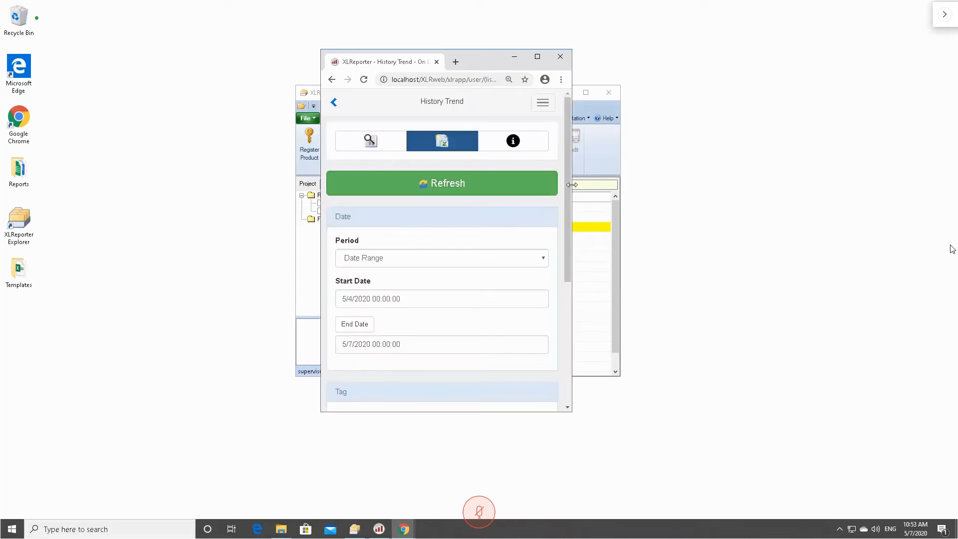
drag(572, 184, 912, 183)
- Enlarge Chrome, load the six History Trend line charts beside the settings, then minimize Chrome
drag(582, 61, 361, 52)
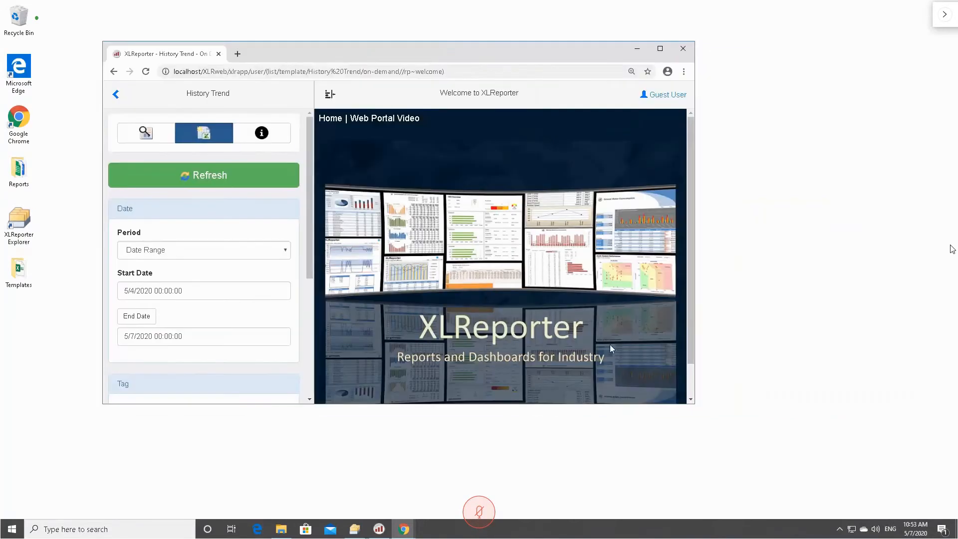
drag(694, 403, 881, 470)
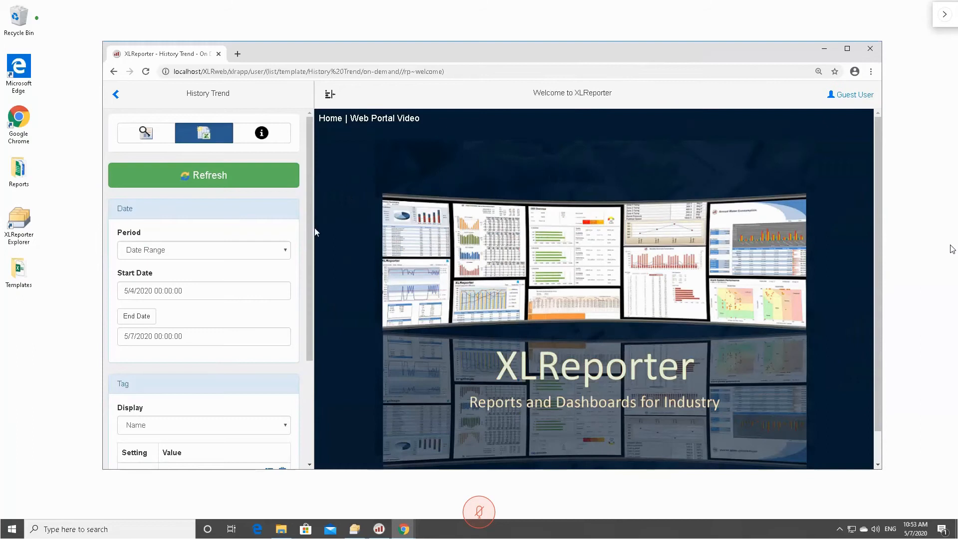
scroll(185, 324, down, 3)
scroll(219, 324, up, 3)
click(207, 180)
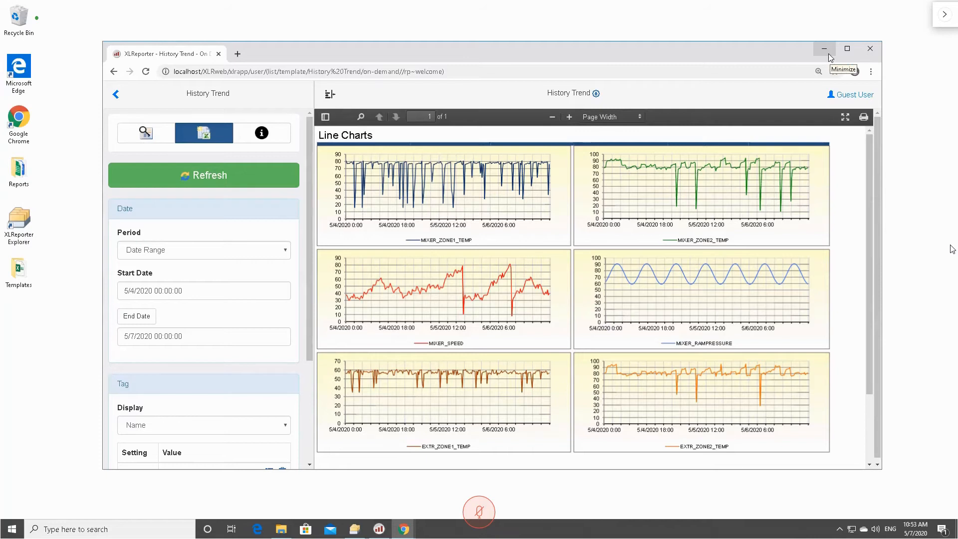
click(829, 54)
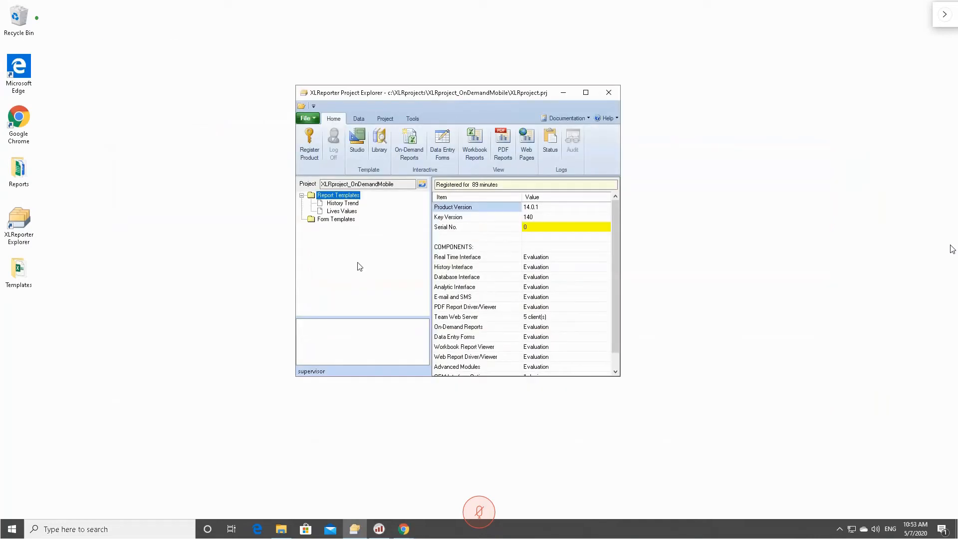
- Close the open template in Template Studio without saving changes
click(359, 145)
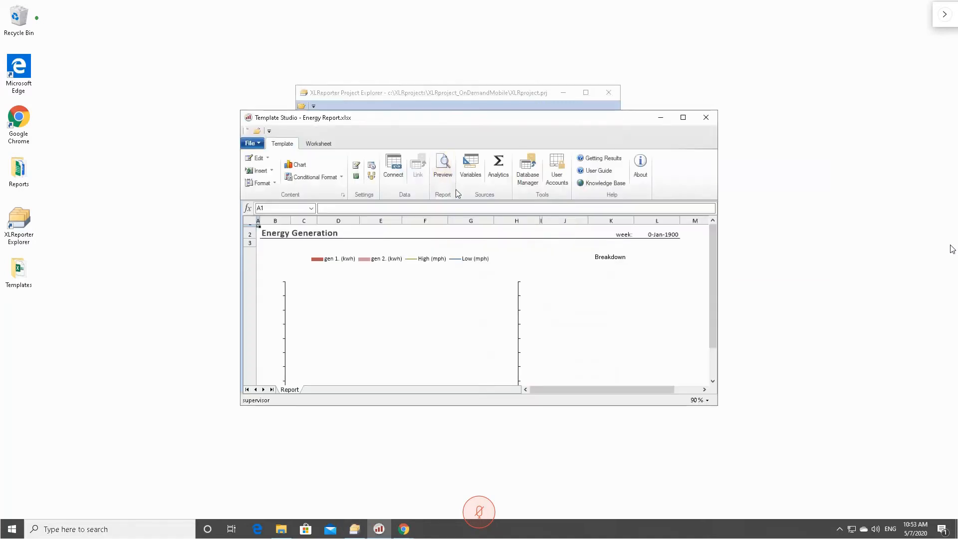
click(707, 118)
click(564, 280)
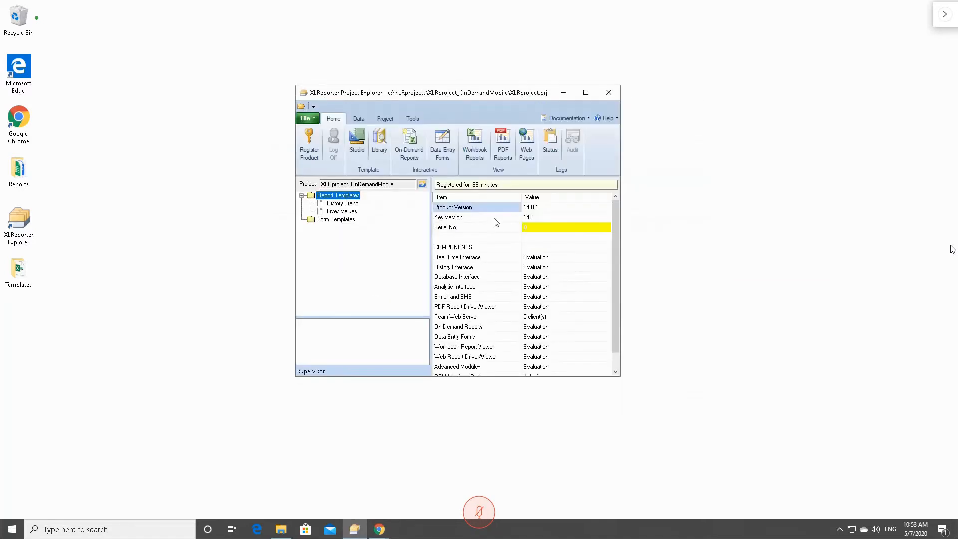
- Create a new report template named 'Energy Report' with Base Template set to <import template...>
click(379, 154)
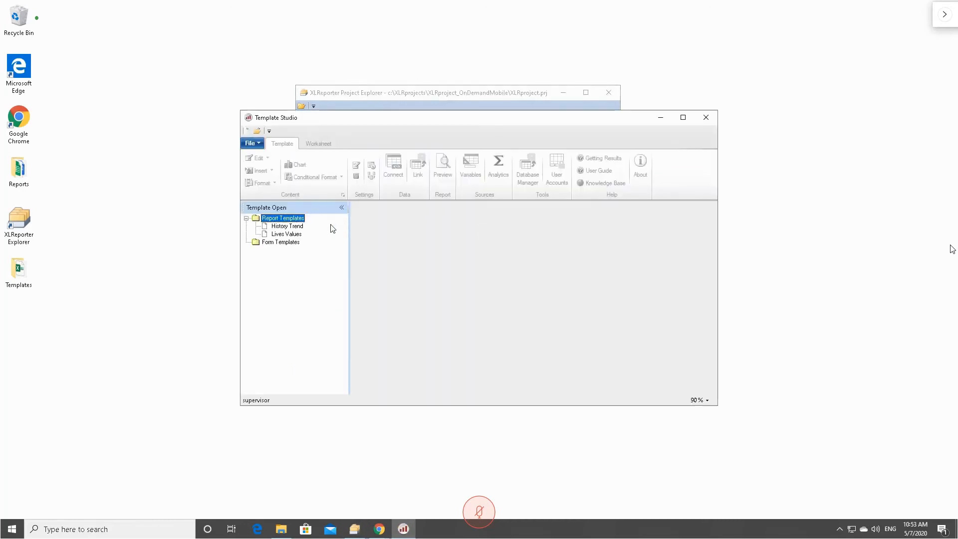
click(251, 144)
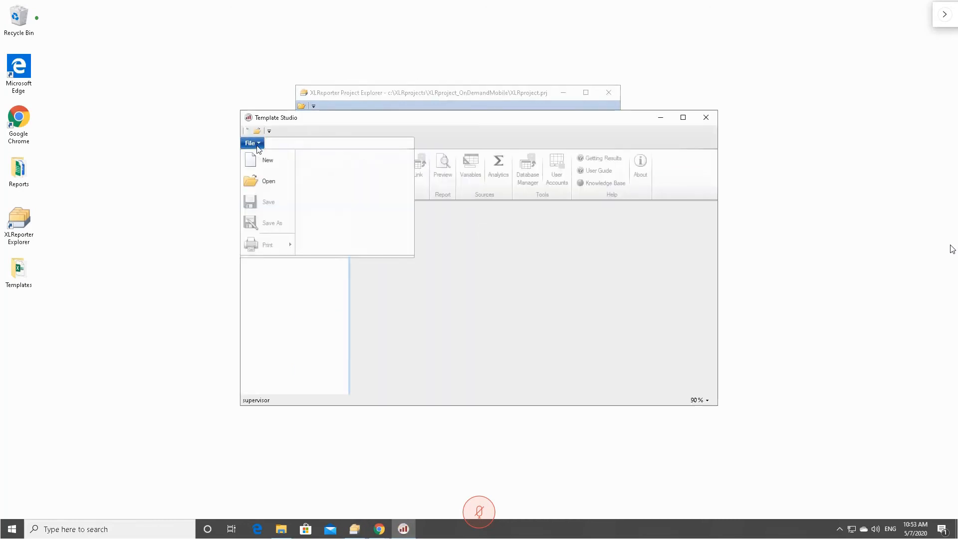
click(280, 163)
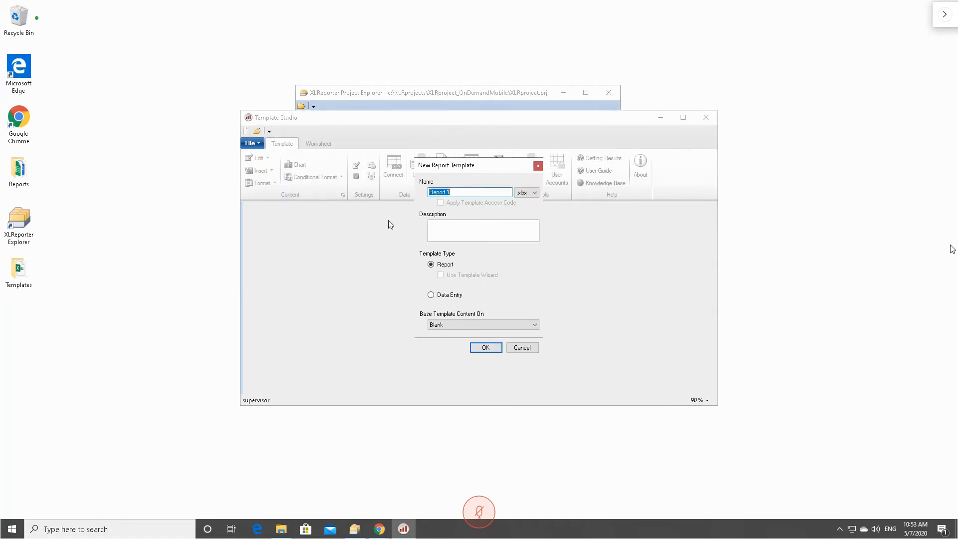
text(Energy)
click(488, 325)
click(457, 343)
click(485, 348)
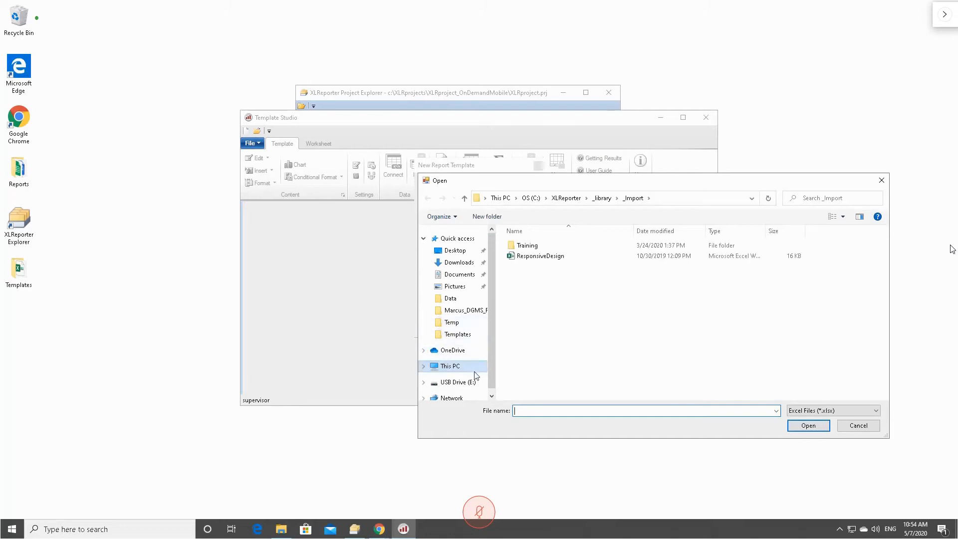
- Import the workbook from the Desktop Templates folder and maximize the studio window
click(458, 250)
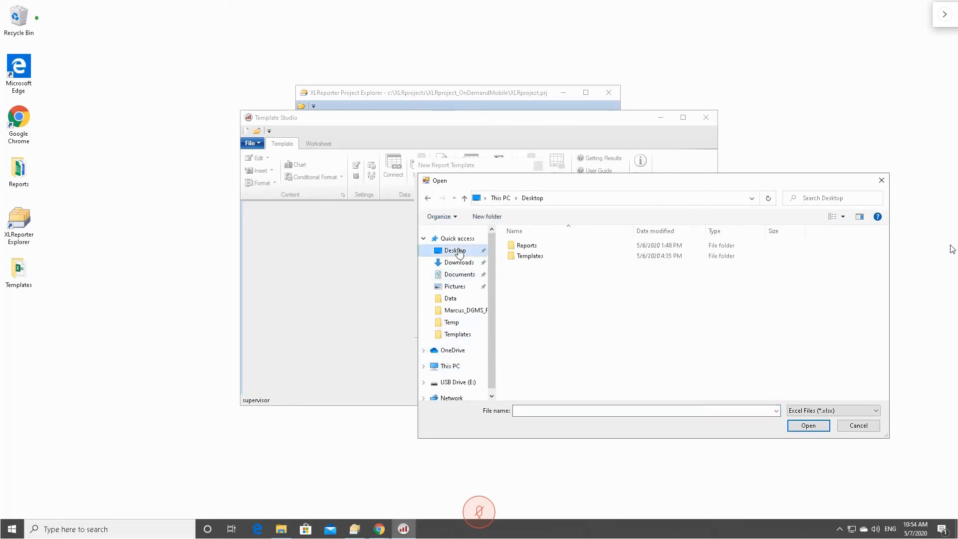
double_click(529, 256)
double_click(540, 247)
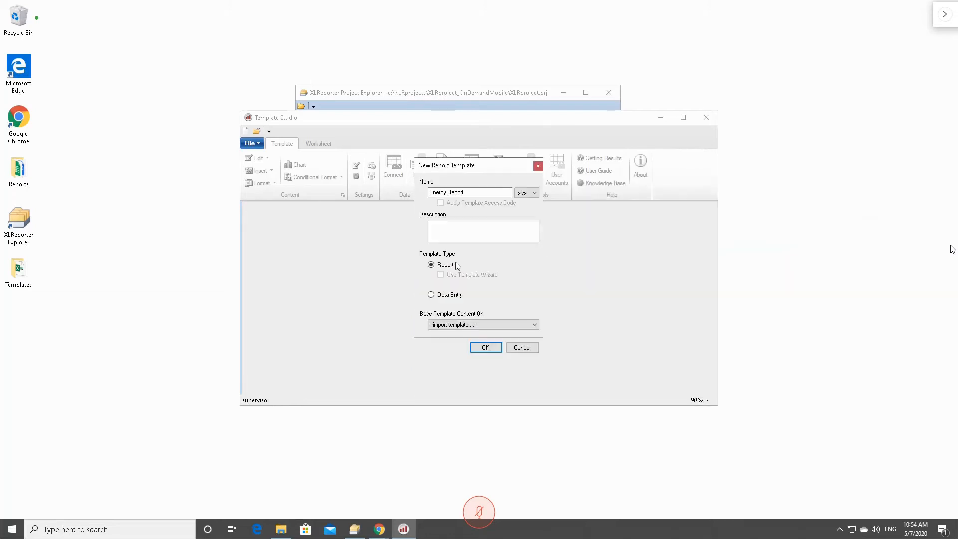
click(474, 348)
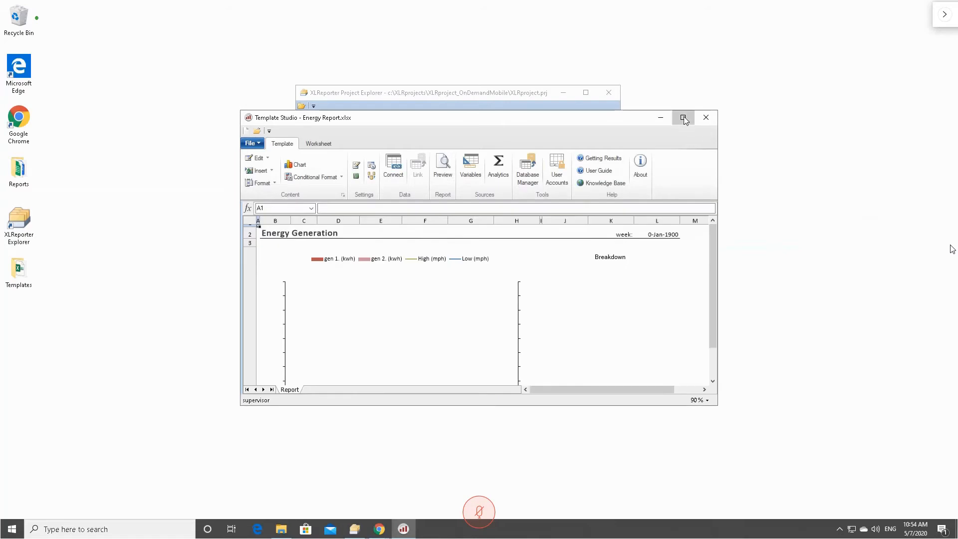
click(683, 117)
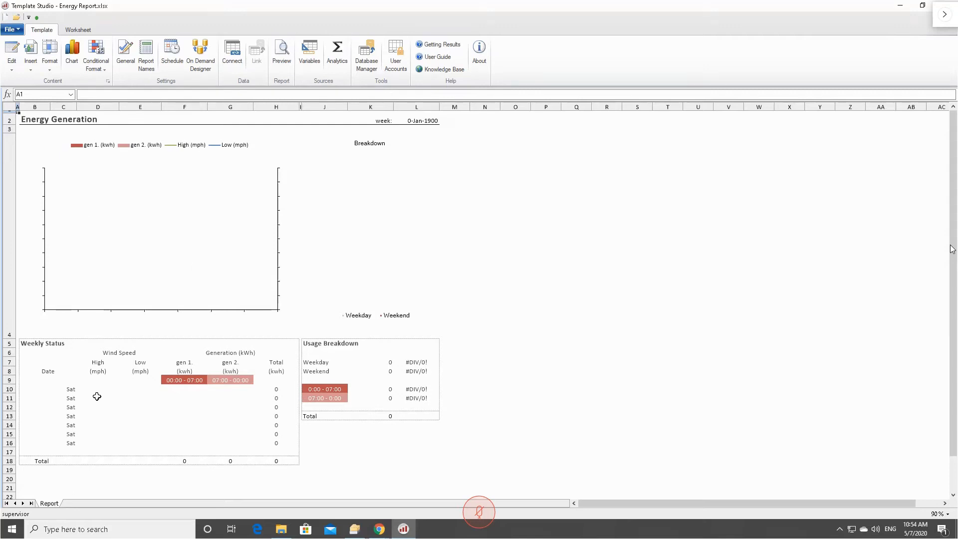
- Review the wind speed cells D10:E16 and generation cells F10:G16 of the Weekly Status table
drag(95, 386, 145, 443)
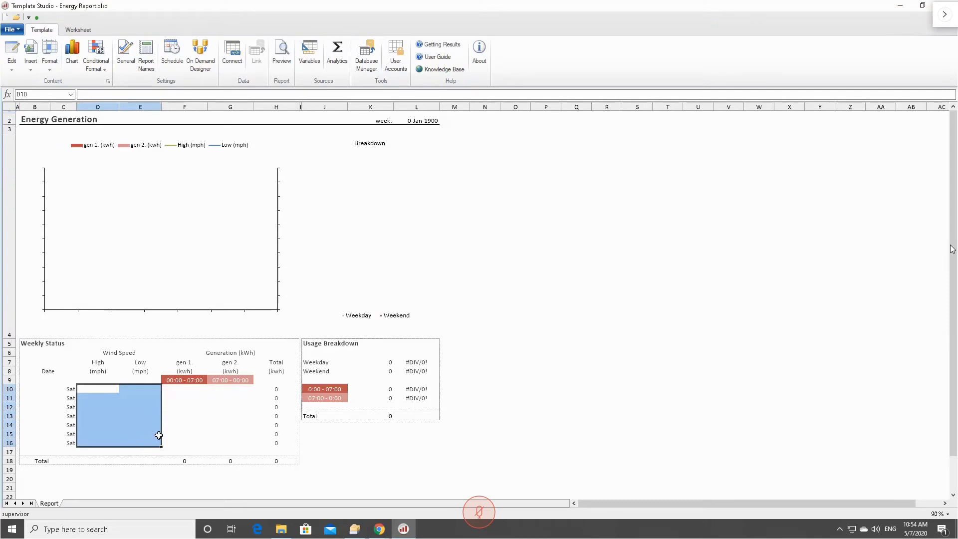
drag(179, 394, 228, 446)
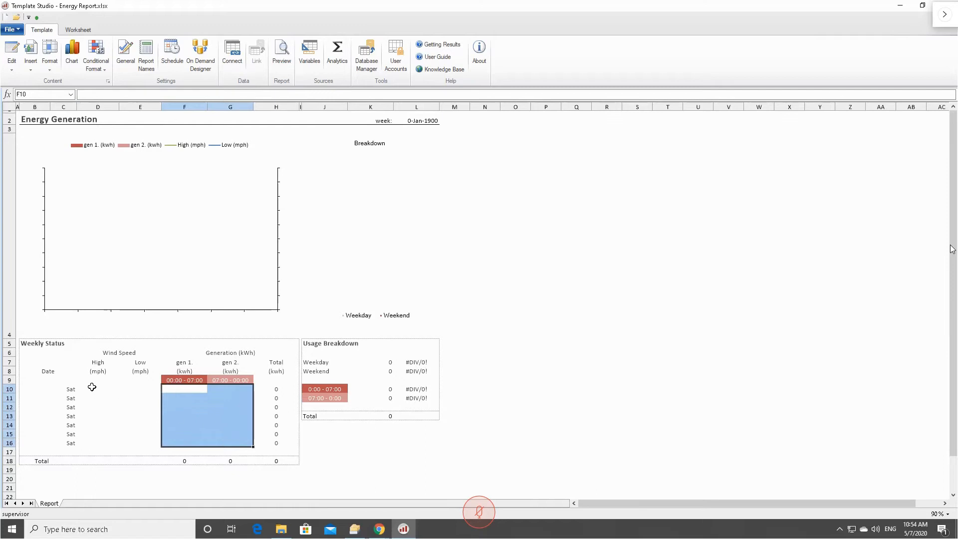
click(108, 387)
drag(108, 388, 144, 444)
drag(176, 388, 220, 437)
click(97, 390)
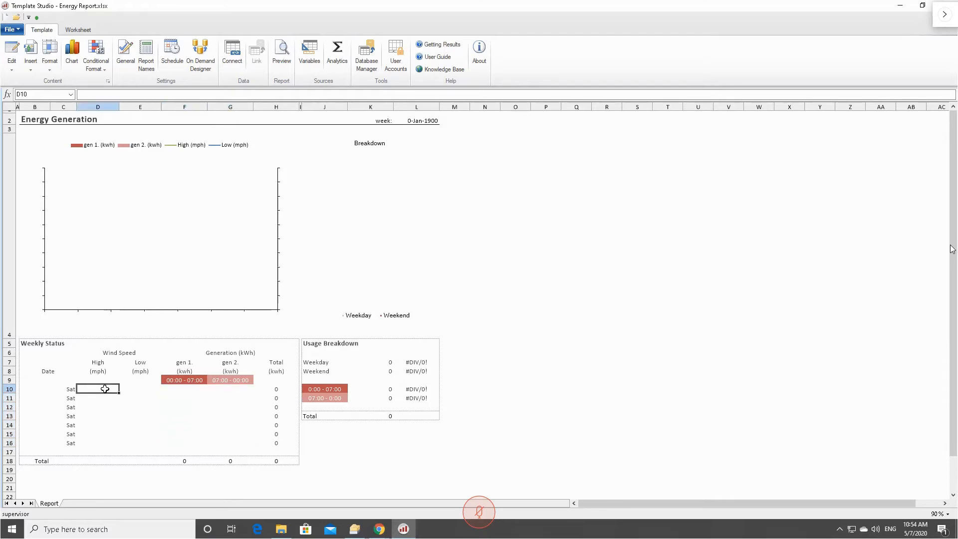
click(183, 397)
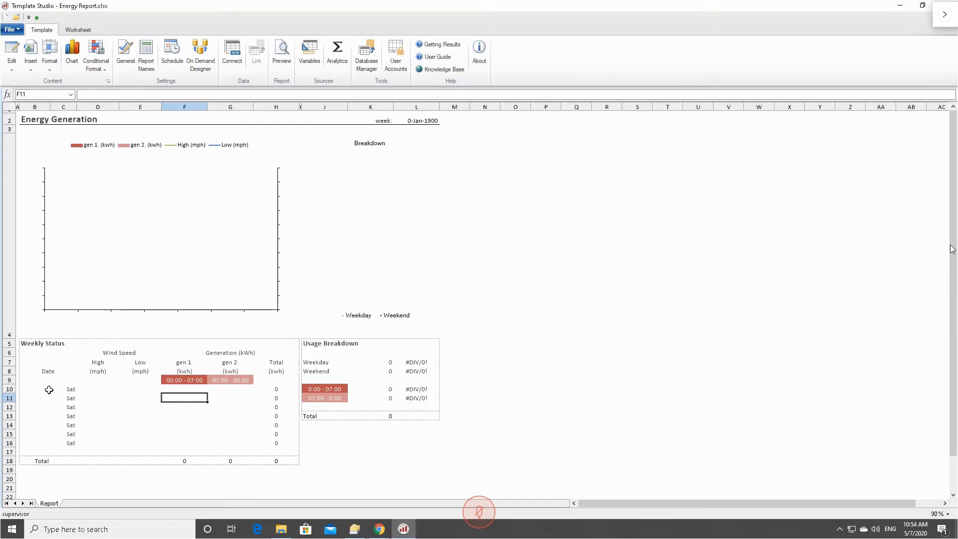
- Inspect the Date column and the formulas in C10, C16, K7 and K10
drag(49, 389, 44, 444)
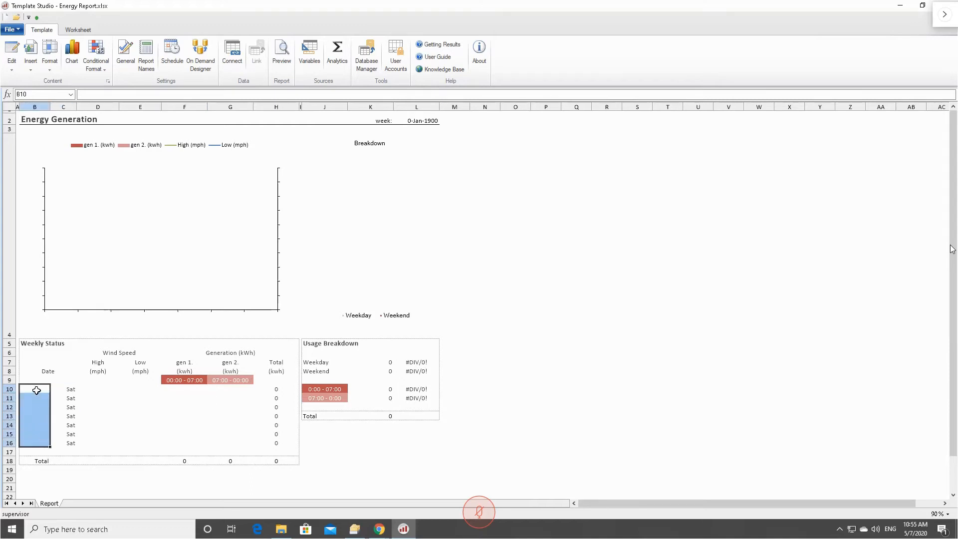
click(79, 389)
click(74, 389)
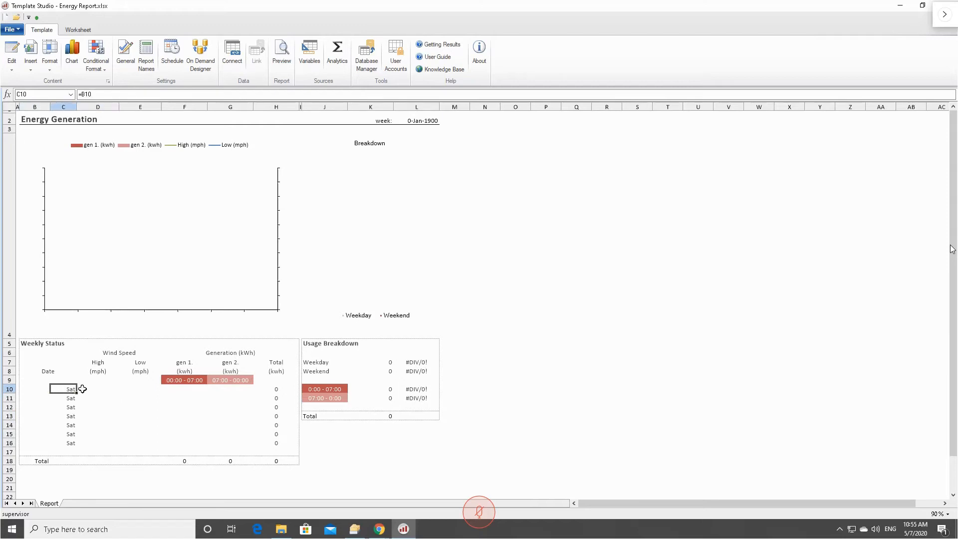
click(69, 444)
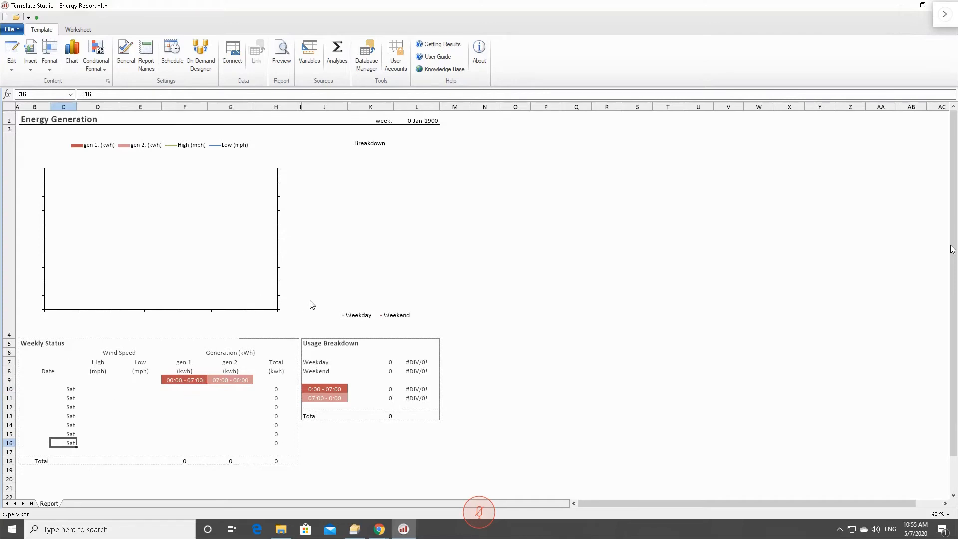
click(358, 360)
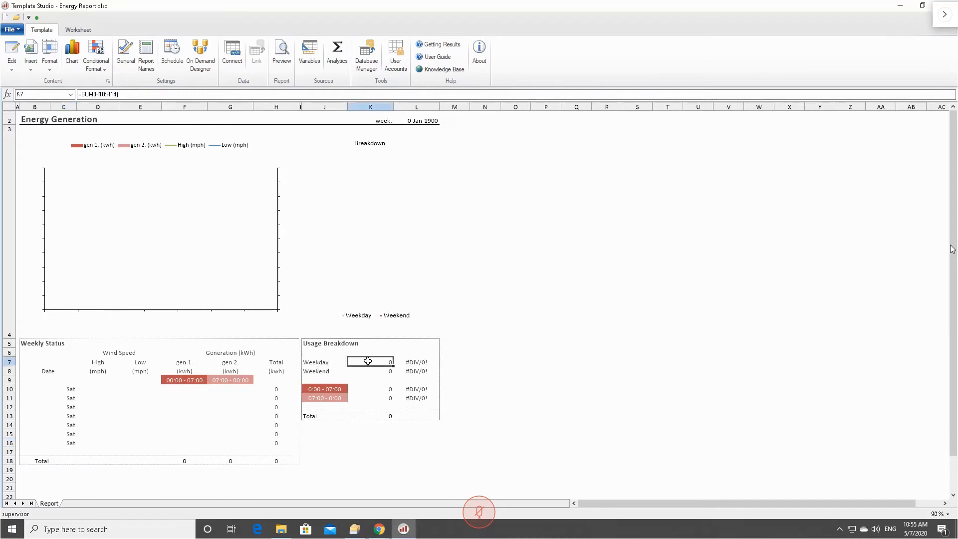
click(368, 389)
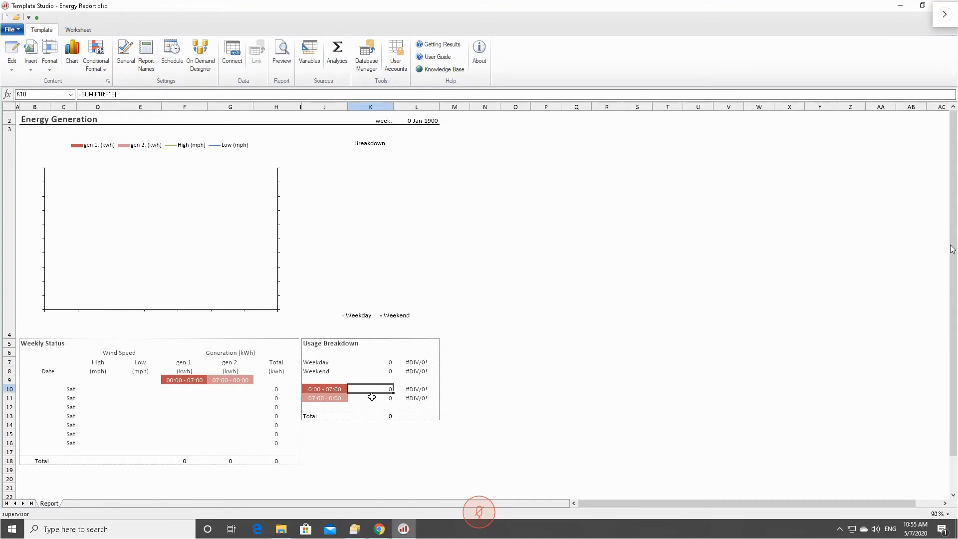
- Select the first data row D10:G10 and bring up the Connections dialog
drag(173, 391, 240, 439)
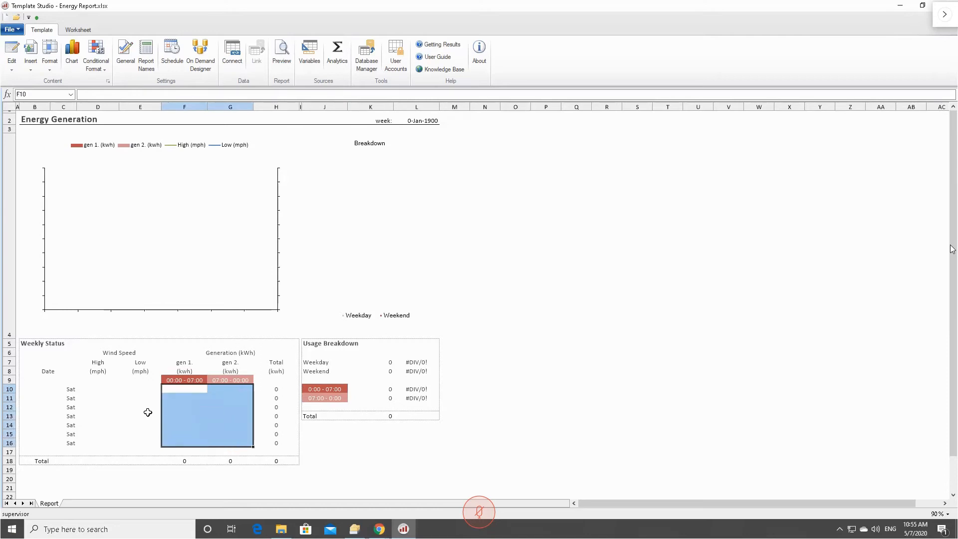
drag(105, 387, 237, 442)
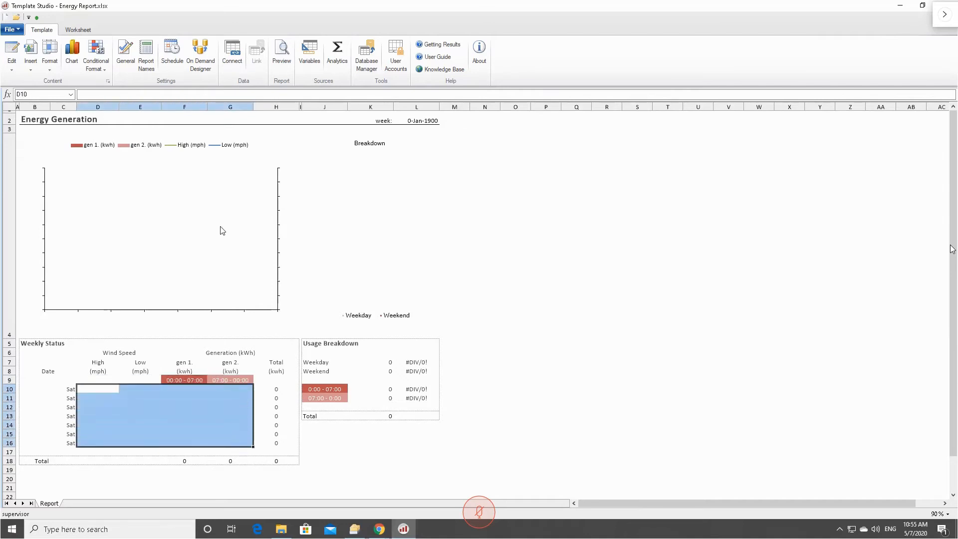
click(232, 53)
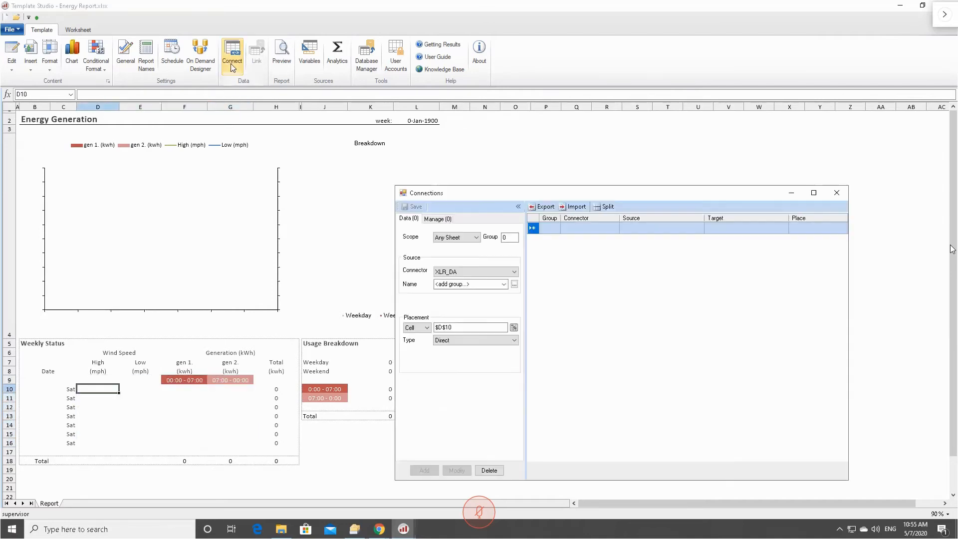
- Switch the connector to XLR_History and start a new Summary Values from Server group
drag(471, 195, 403, 164)
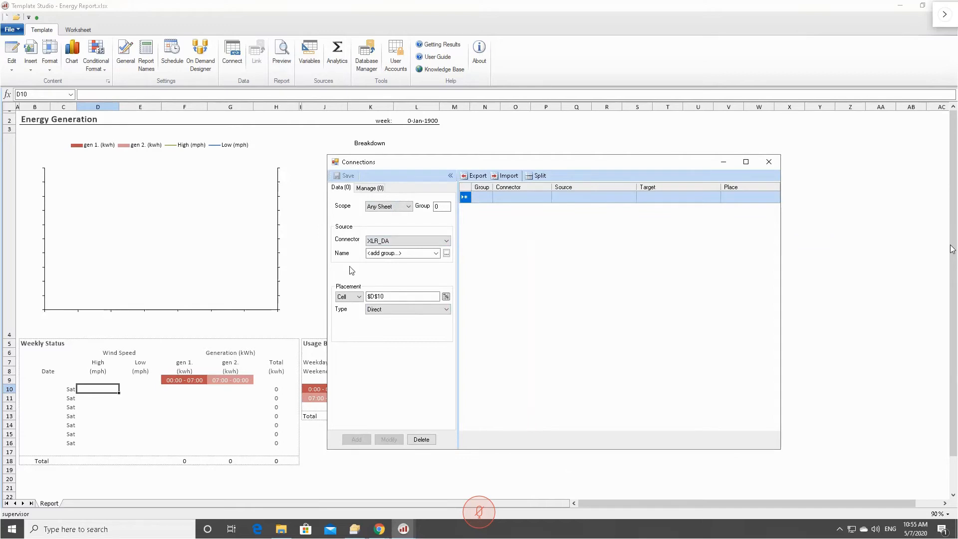
click(447, 244)
click(416, 254)
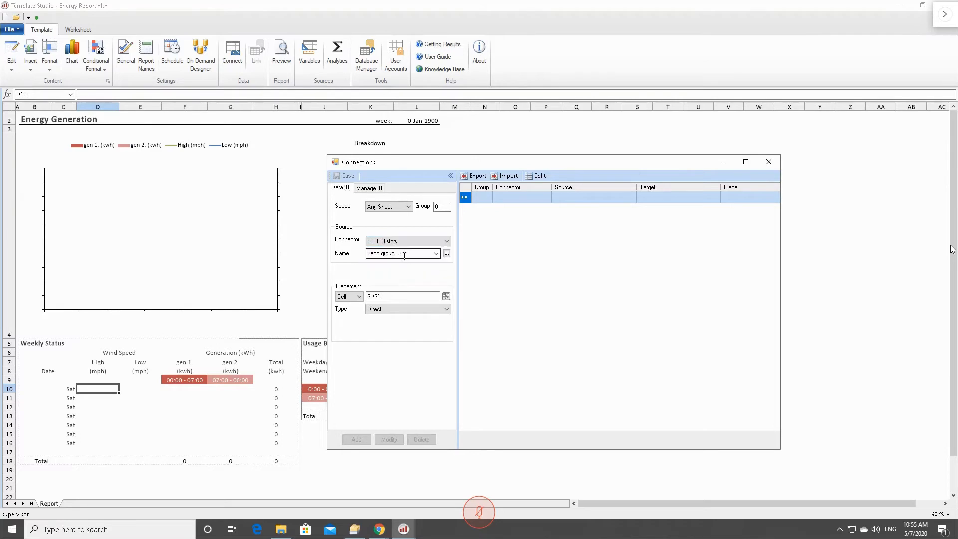
click(447, 254)
drag(445, 181, 529, 229)
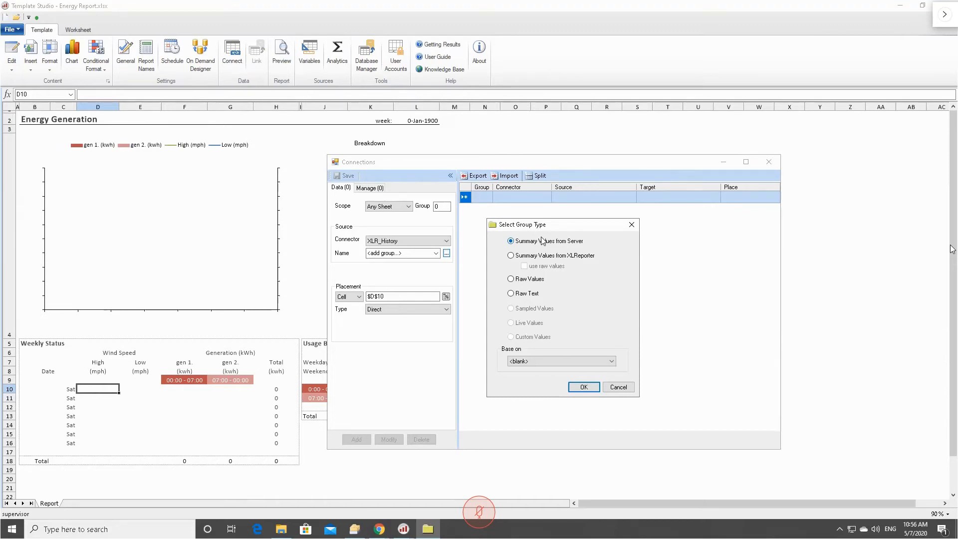
click(583, 387)
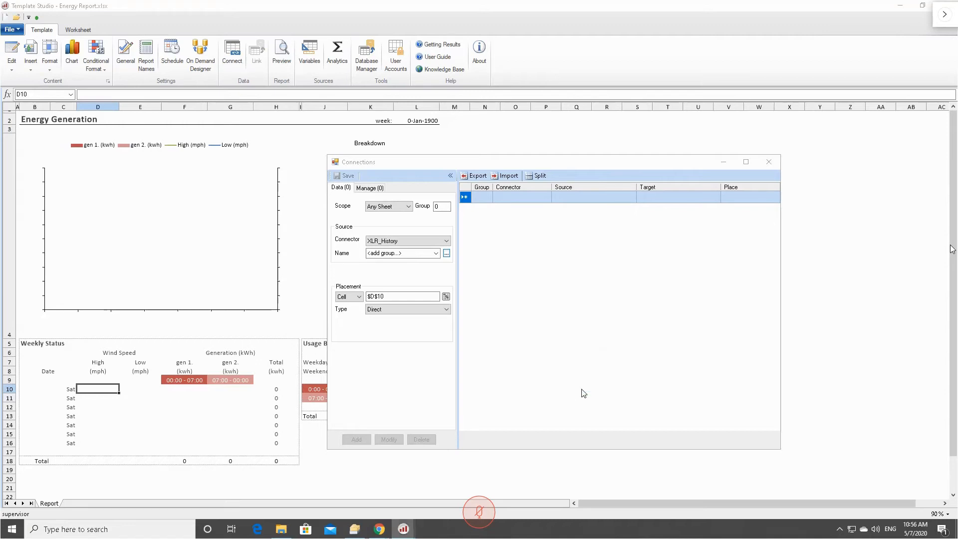
- Add WINDSPEED, WINDSPEED, GEN1_KWH and GEN2_KWH as column rows in the summary group
drag(383, 142, 470, 195)
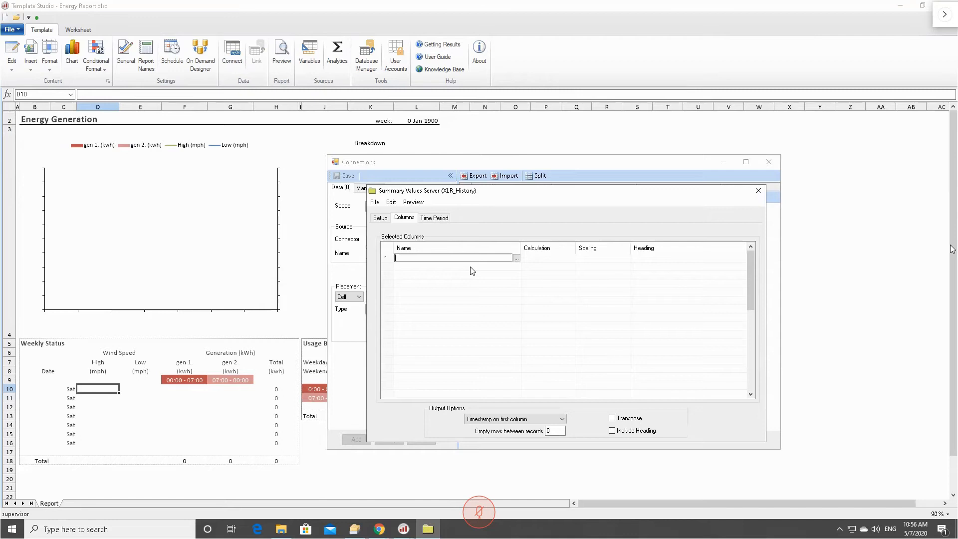
text(WINDSPEED)
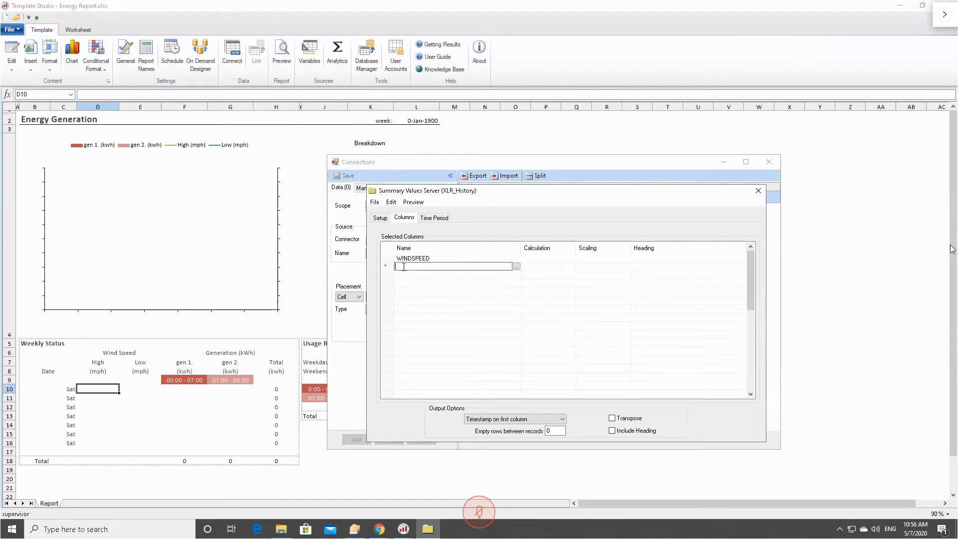
right_click(388, 261)
click(411, 276)
click(418, 274)
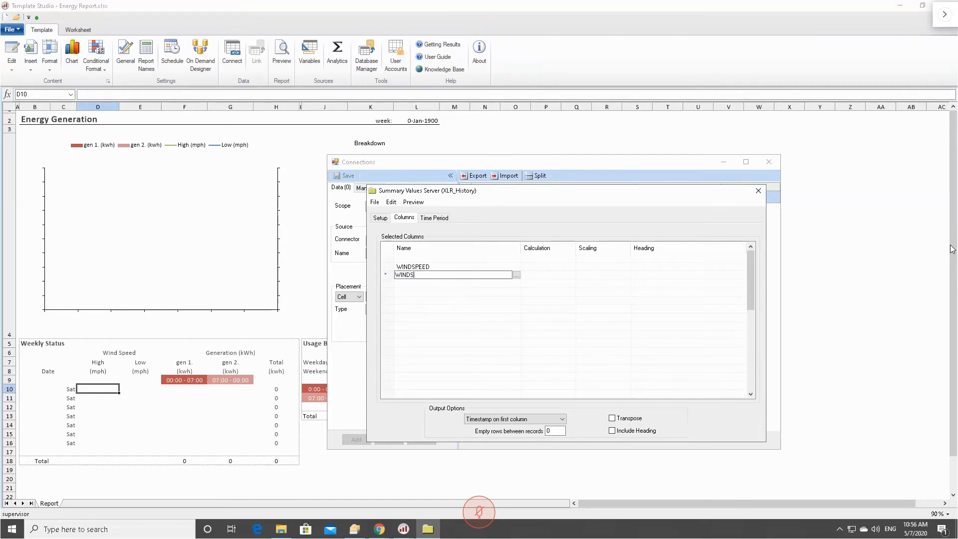
text(WINDSPEED)
click(416, 282)
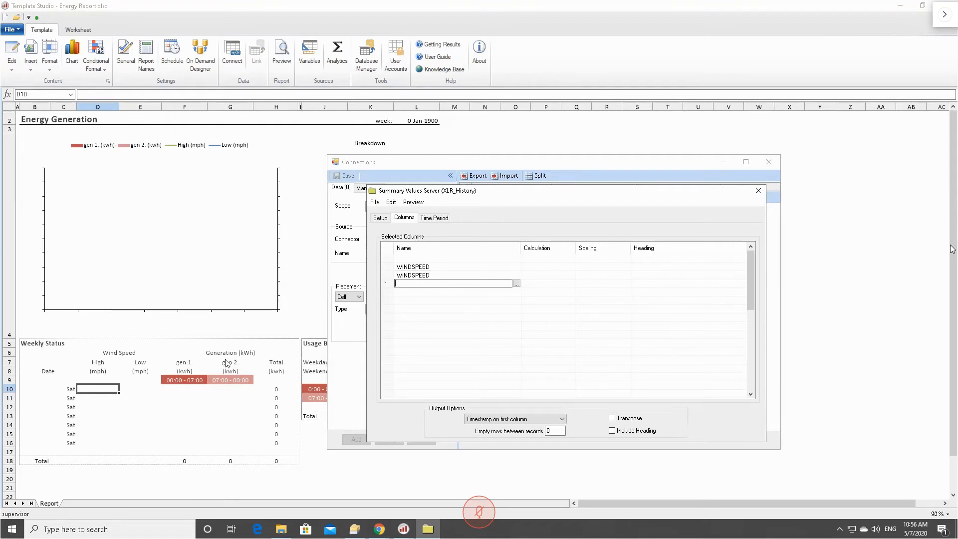
text(GEN1_KWH)
click(411, 292)
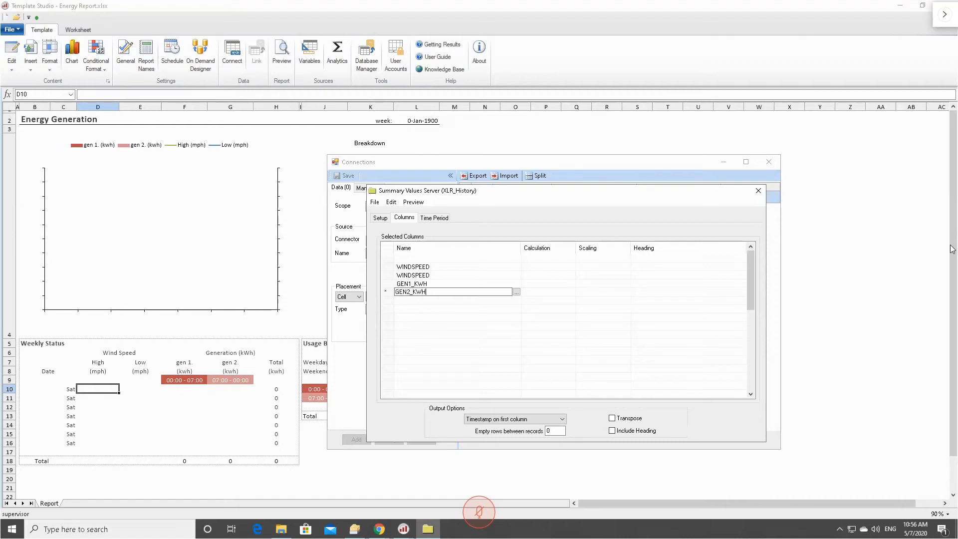
- Assign maximum and minimum to the two WINDSPEED columns and last sample to GEN1_KWH and GEN2_KWH
click(537, 269)
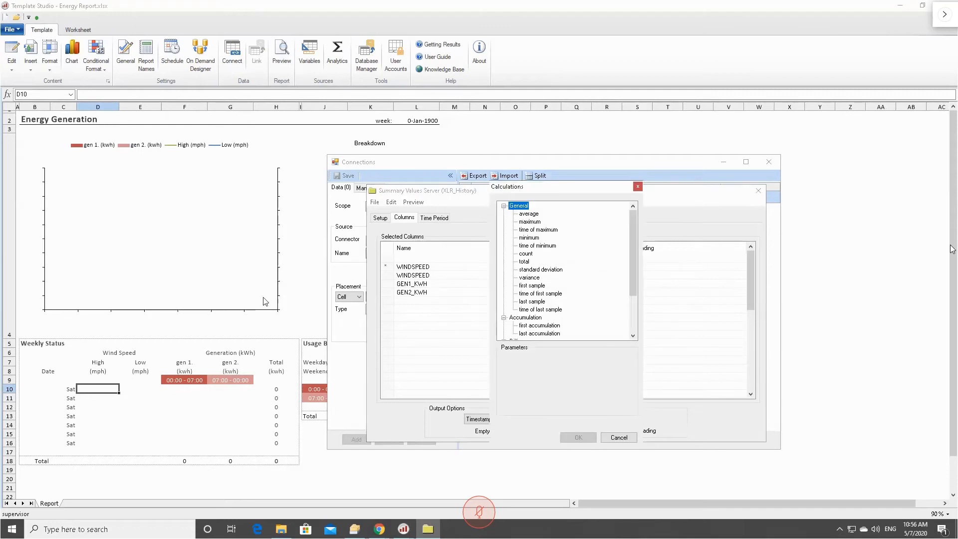
click(536, 221)
click(578, 437)
click(537, 276)
click(532, 238)
click(578, 437)
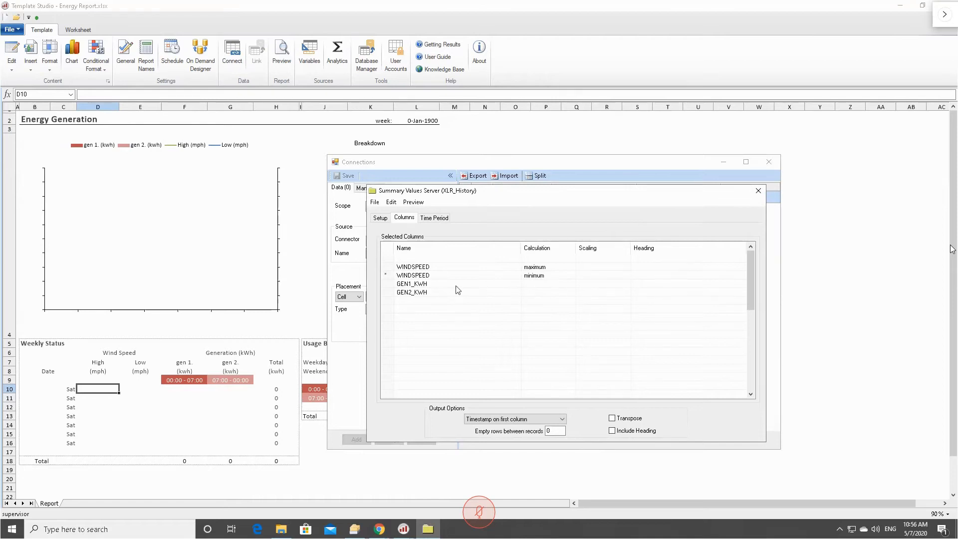
double_click(541, 285)
click(538, 301)
click(579, 437)
double_click(539, 293)
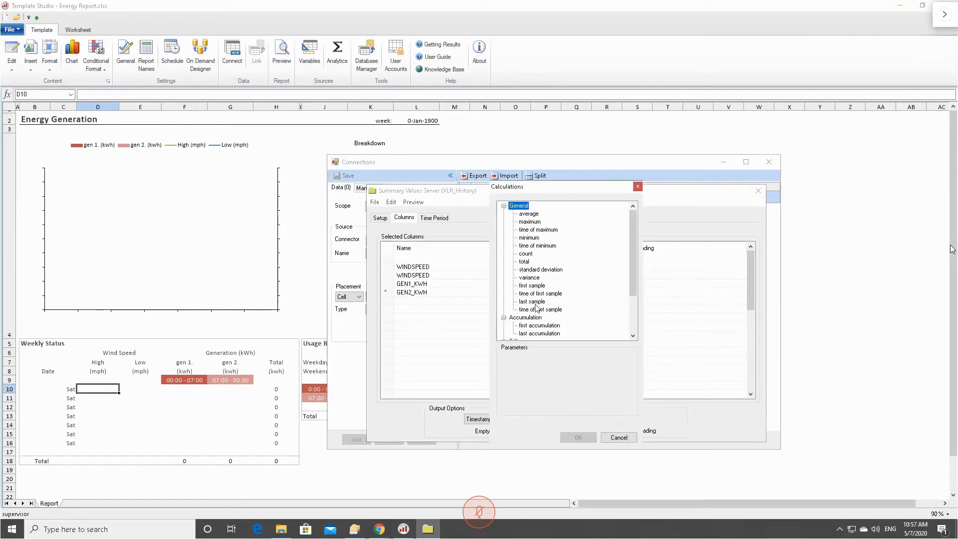
click(536, 301)
click(578, 437)
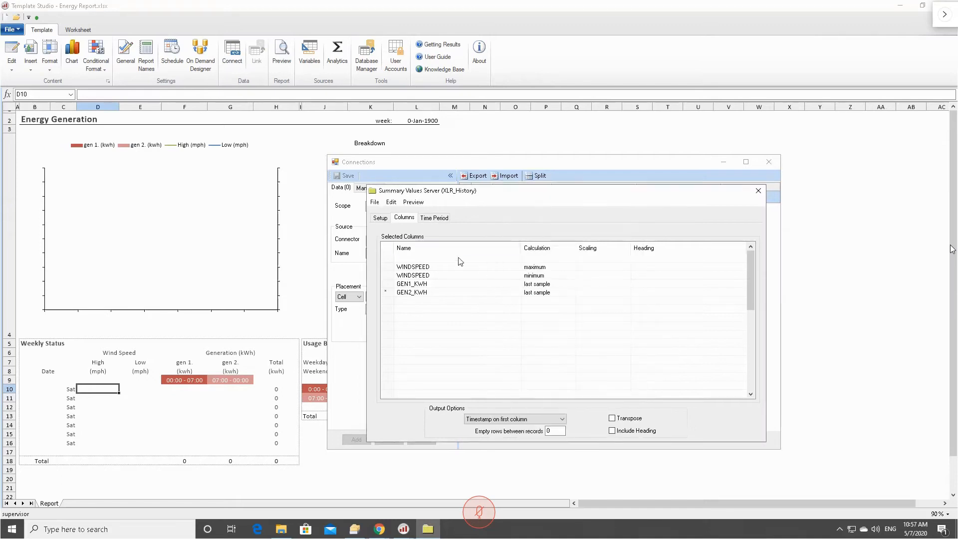
- Set the time period duration to the current week with one value every day
click(445, 220)
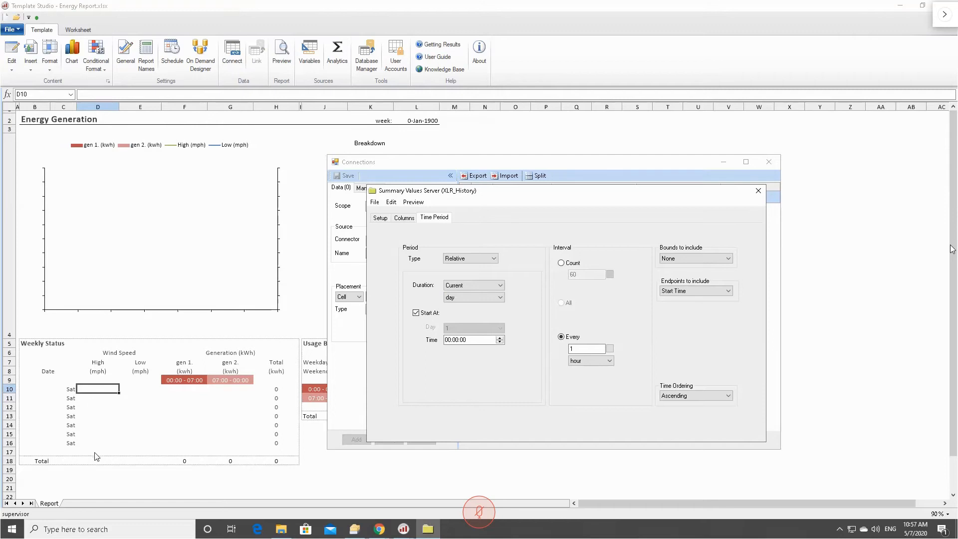
click(596, 360)
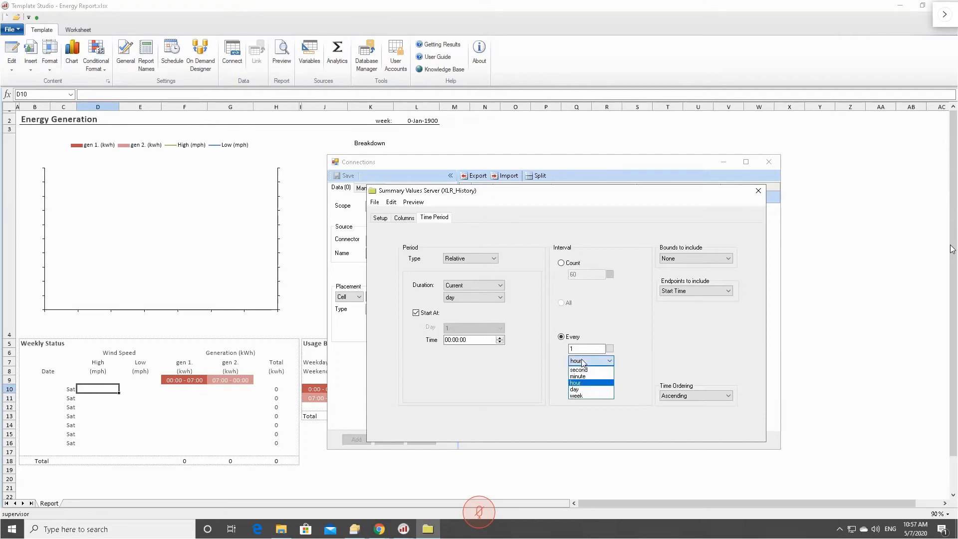
click(583, 394)
click(583, 361)
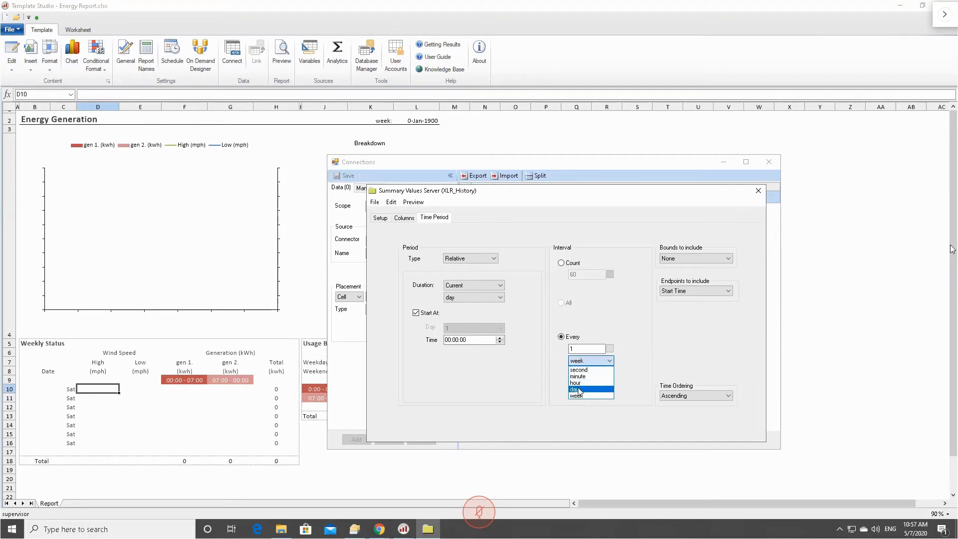
click(577, 389)
click(499, 296)
click(470, 329)
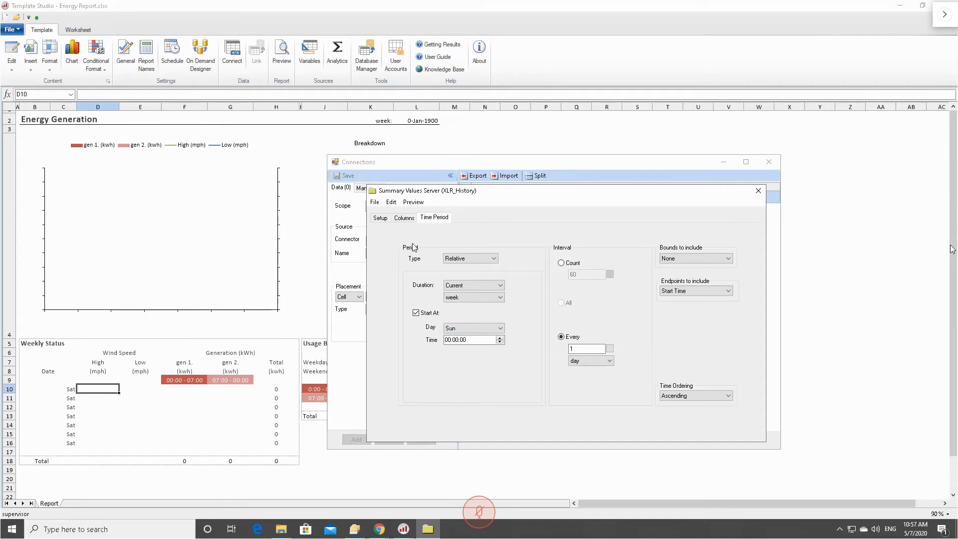
click(403, 218)
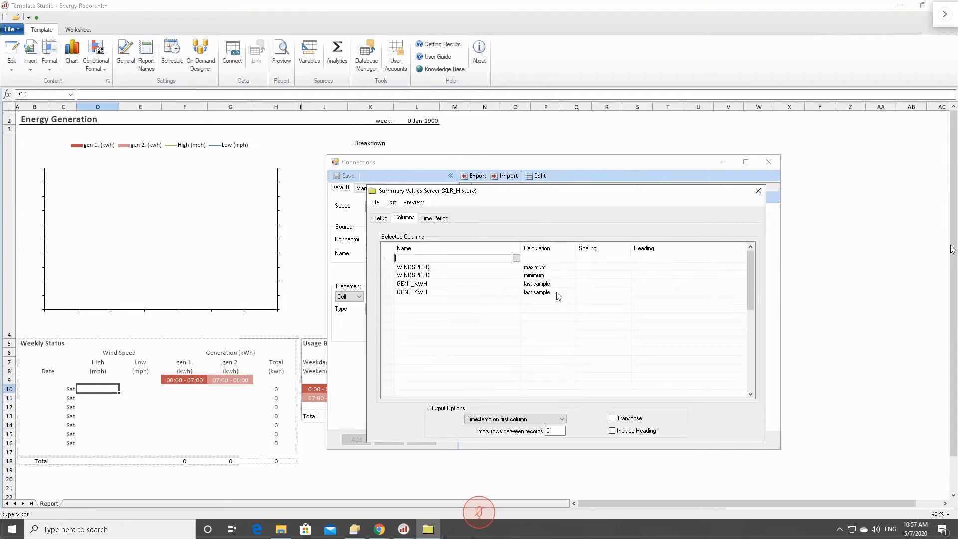
click(439, 220)
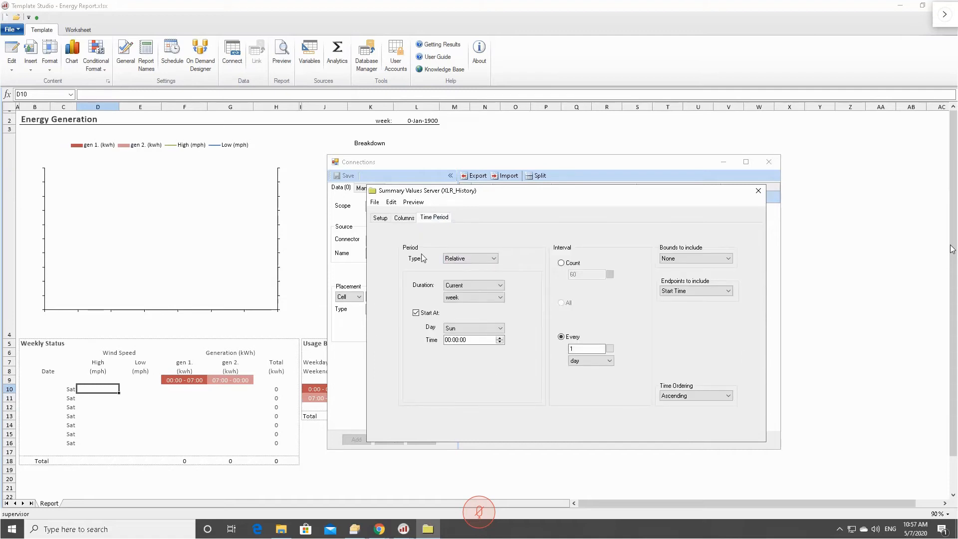
- Preview and refresh the week's summary data, then close the dialogs and agree to save
click(413, 203)
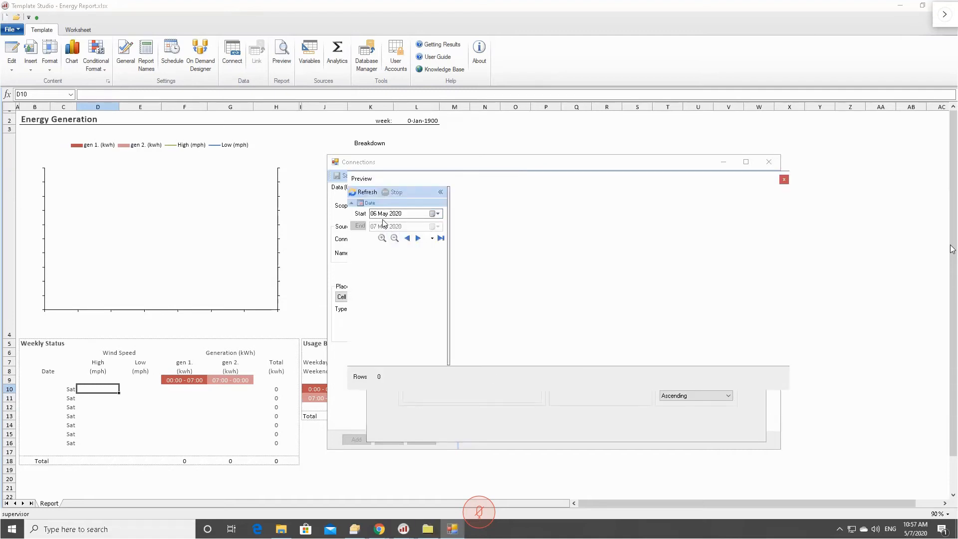
click(374, 194)
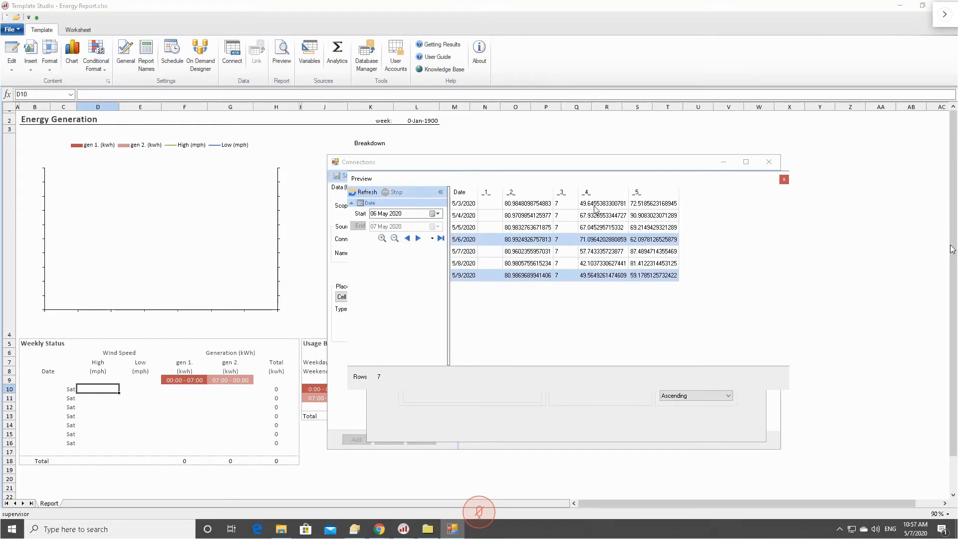
click(784, 179)
click(758, 190)
click(527, 333)
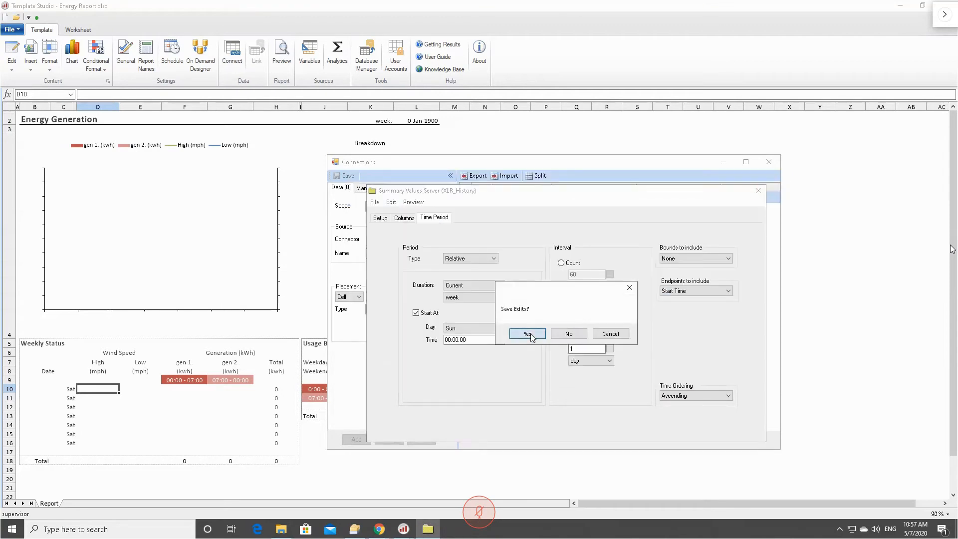
- Save the summary as Energy Report, add it at cell B10, and save the connection list
key(Return)
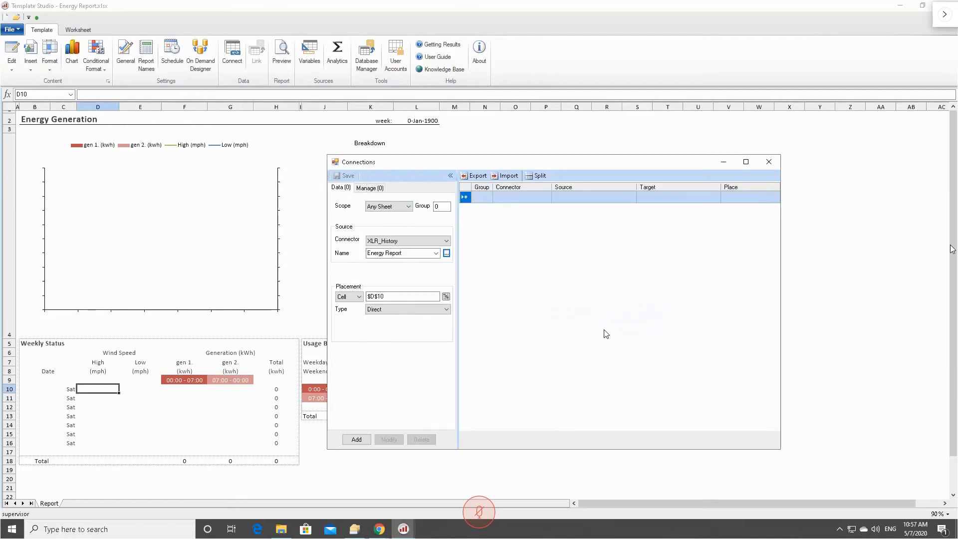
click(48, 389)
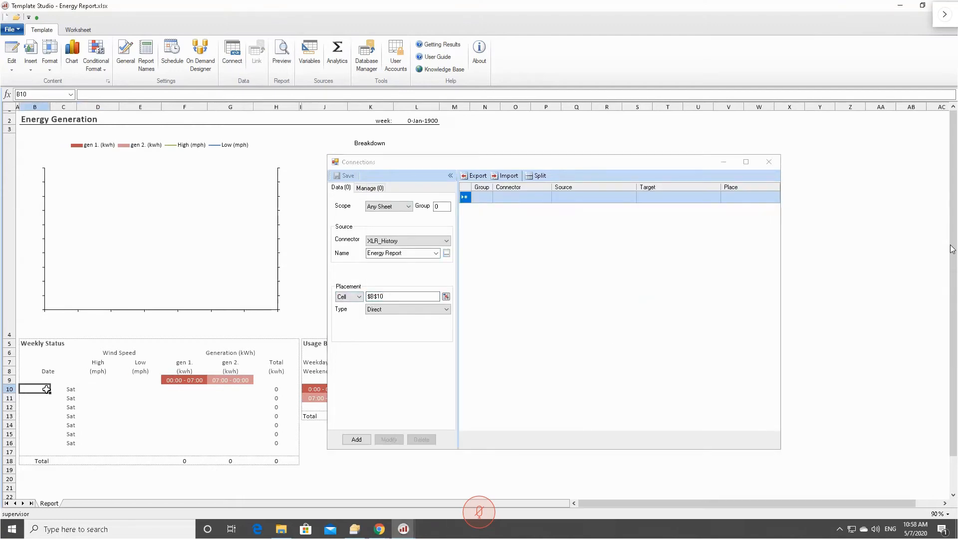
click(356, 439)
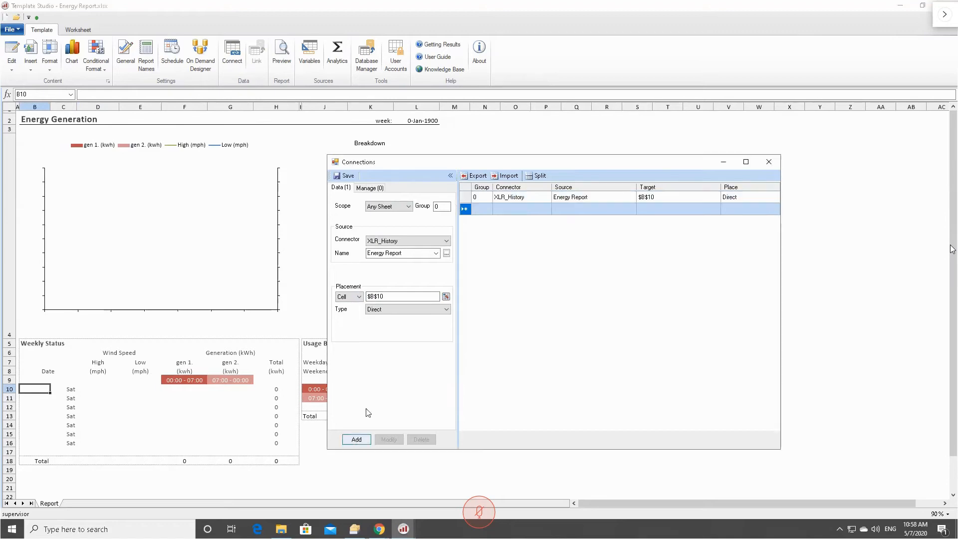
click(348, 176)
click(37, 391)
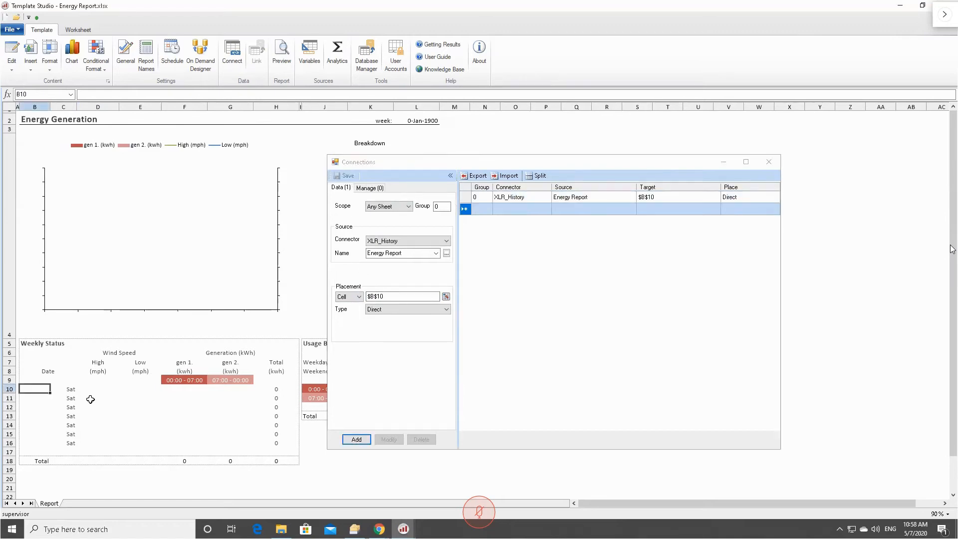
drag(96, 388, 249, 445)
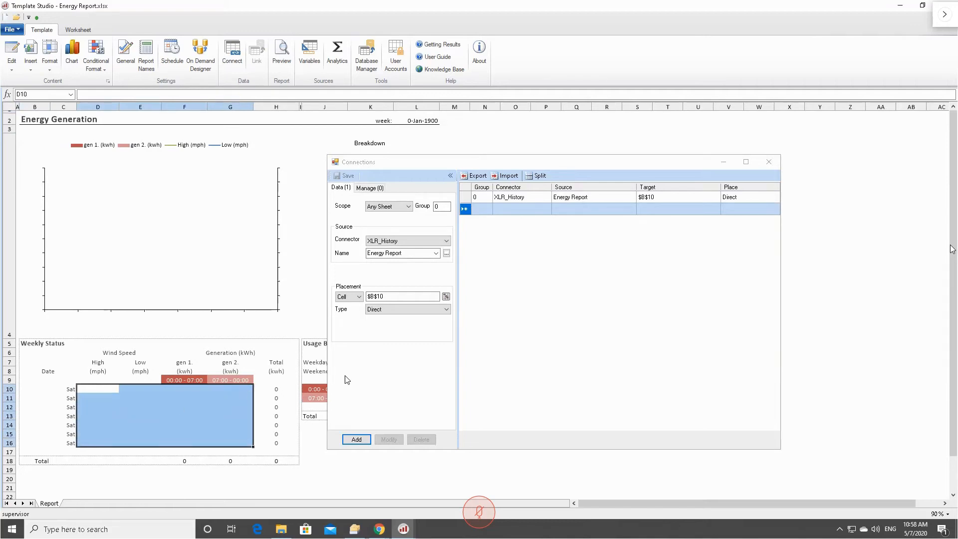
click(767, 162)
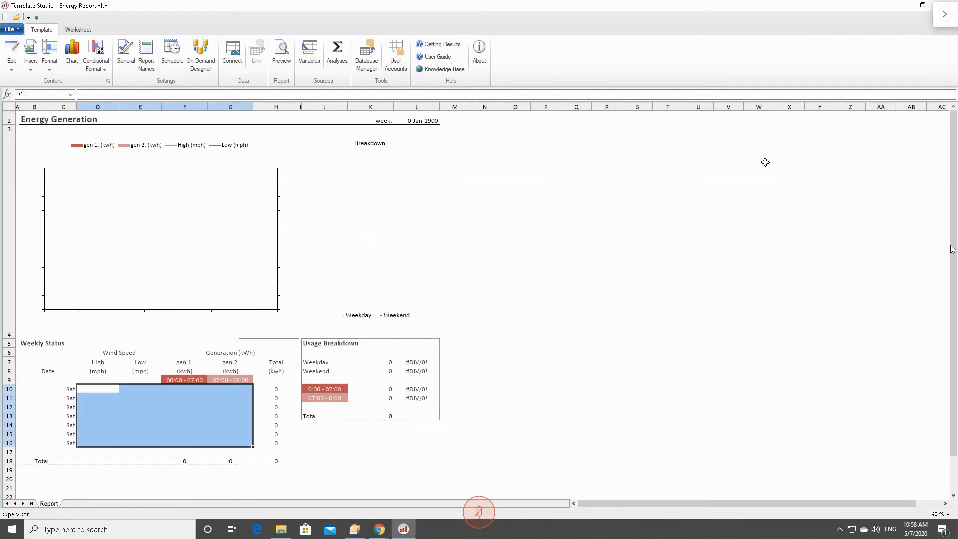
- Deselect the range and save the Energy Report template from the File menu
click(359, 252)
click(526, 273)
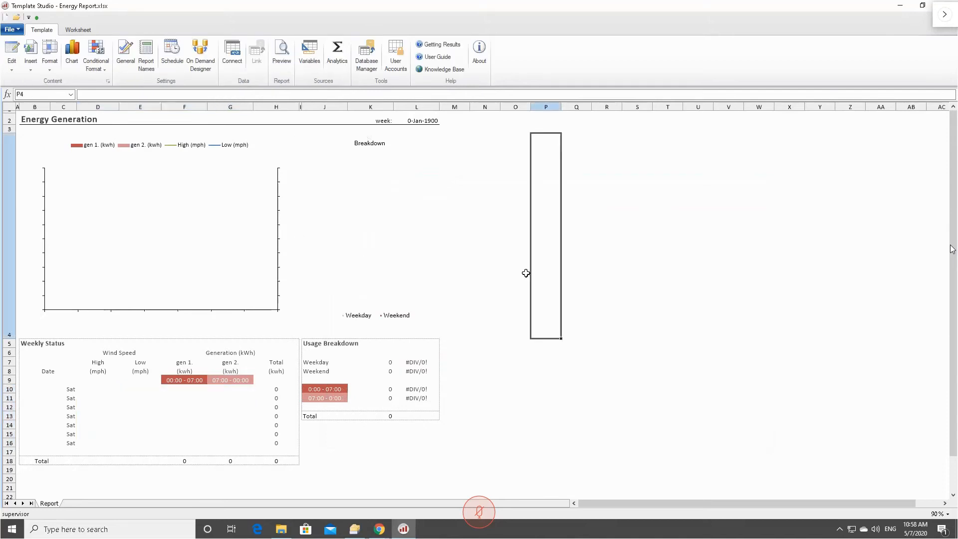
click(15, 31)
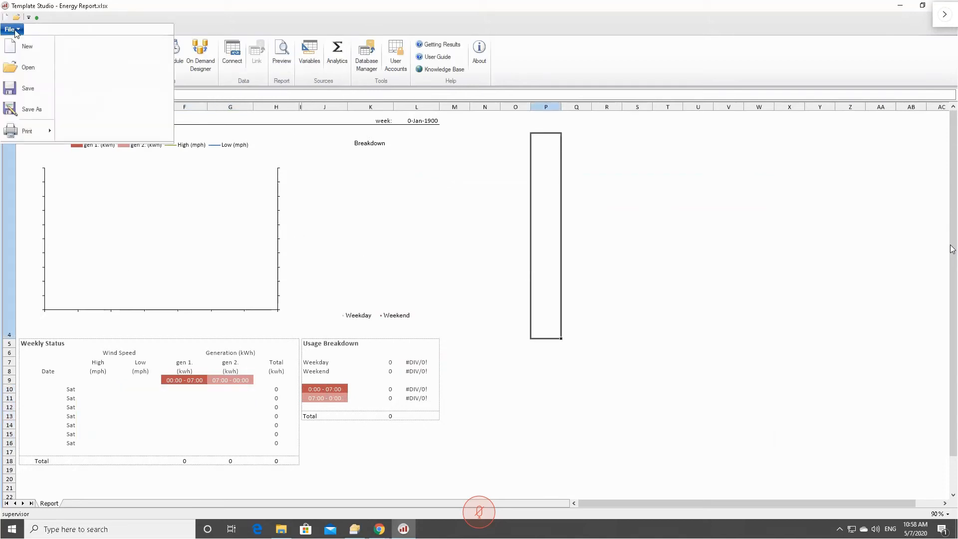
click(28, 88)
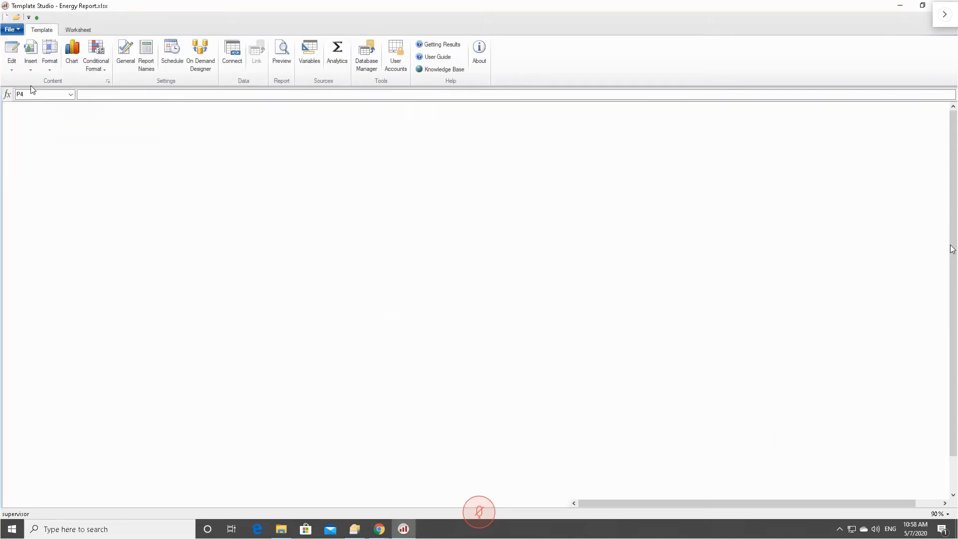
- Switch to the XLReporter web portal and generate the Energy Report
click(901, 6)
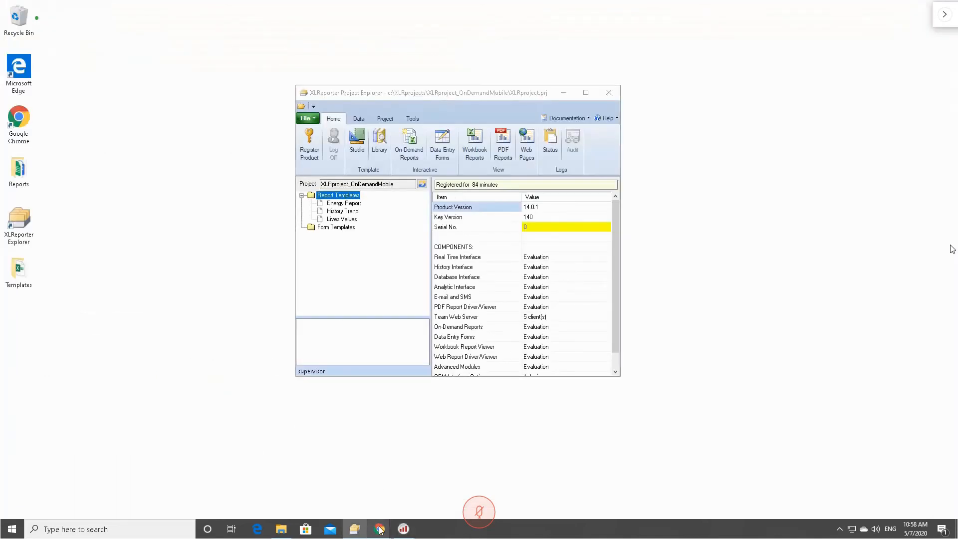
click(379, 529)
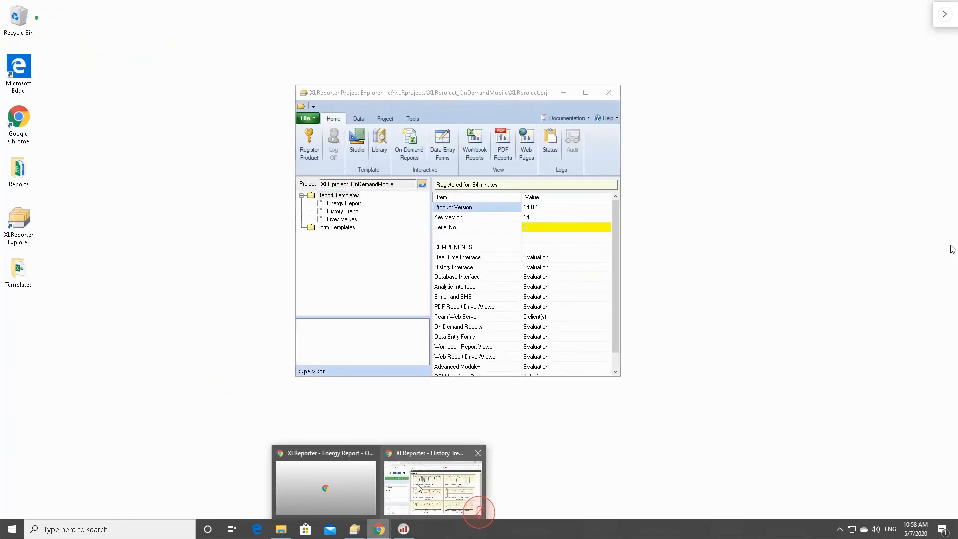
click(418, 488)
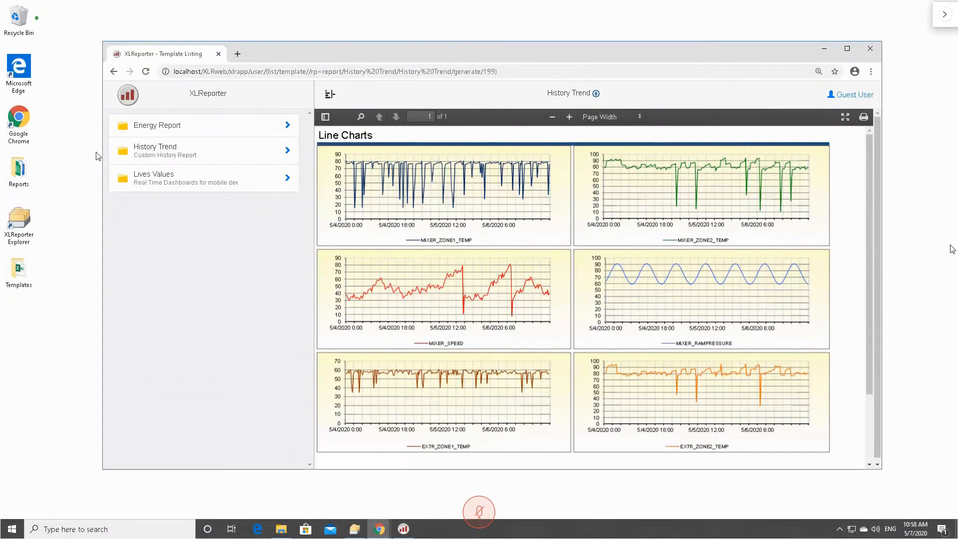
click(180, 131)
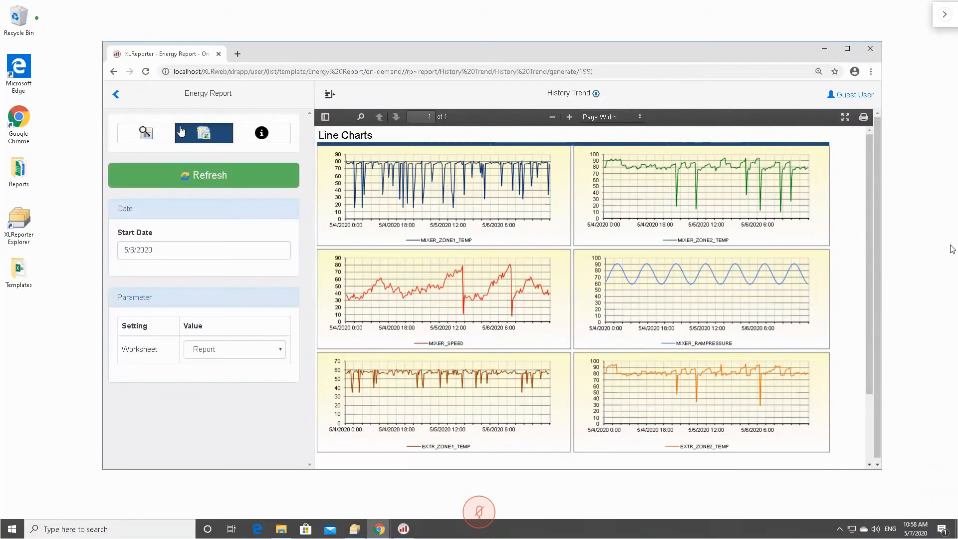
click(220, 175)
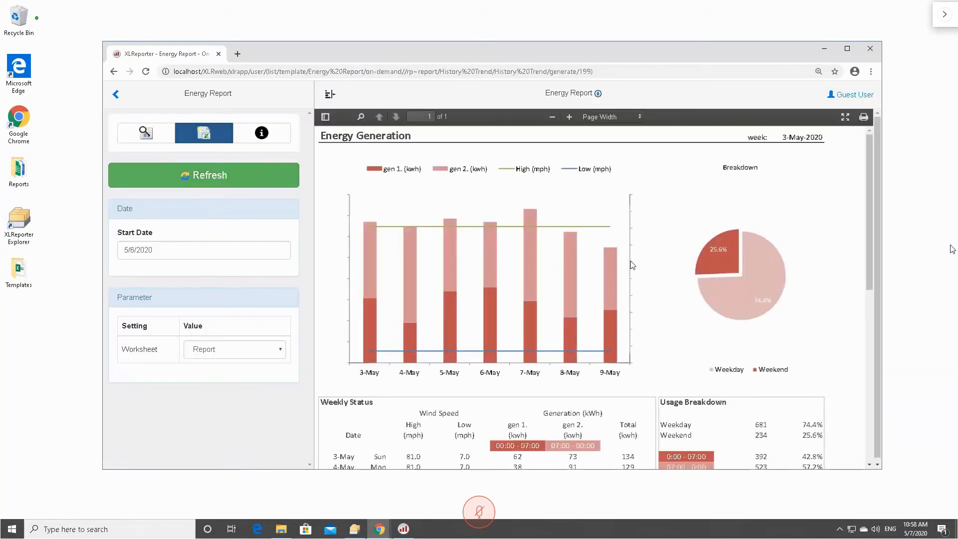
- Change the report start date to 5/12/2020 and regenerate the Energy Report
scroll(675, 262, down, 1)
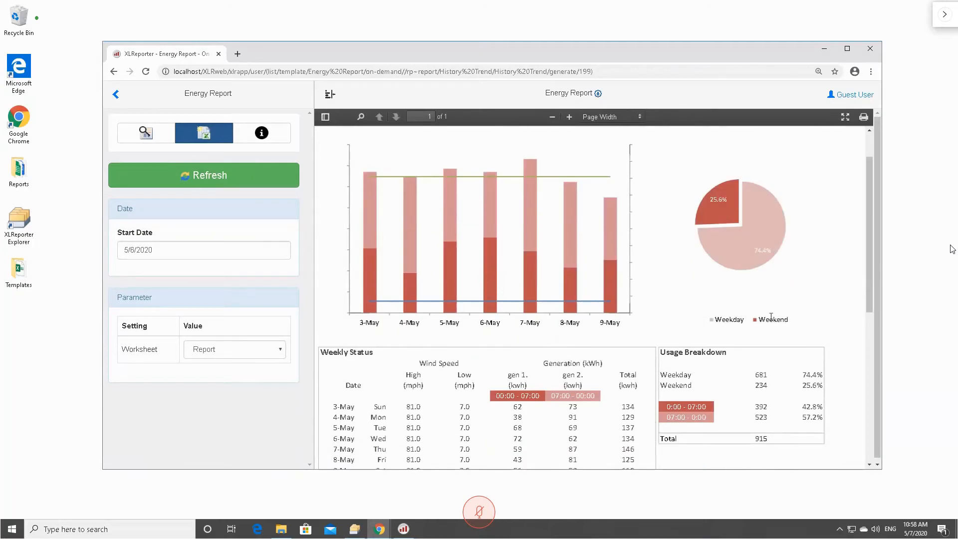
scroll(475, 394, down, 1)
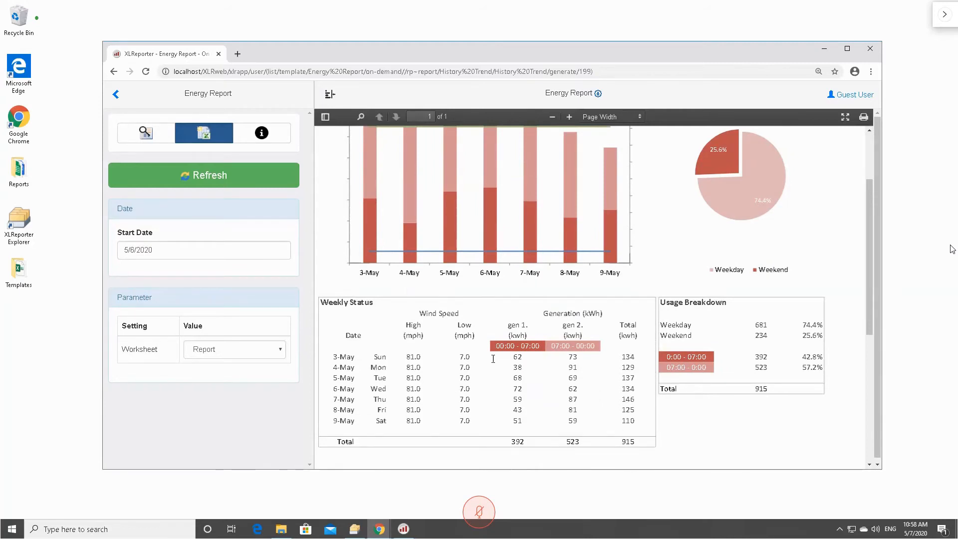
scroll(492, 385, up, 1)
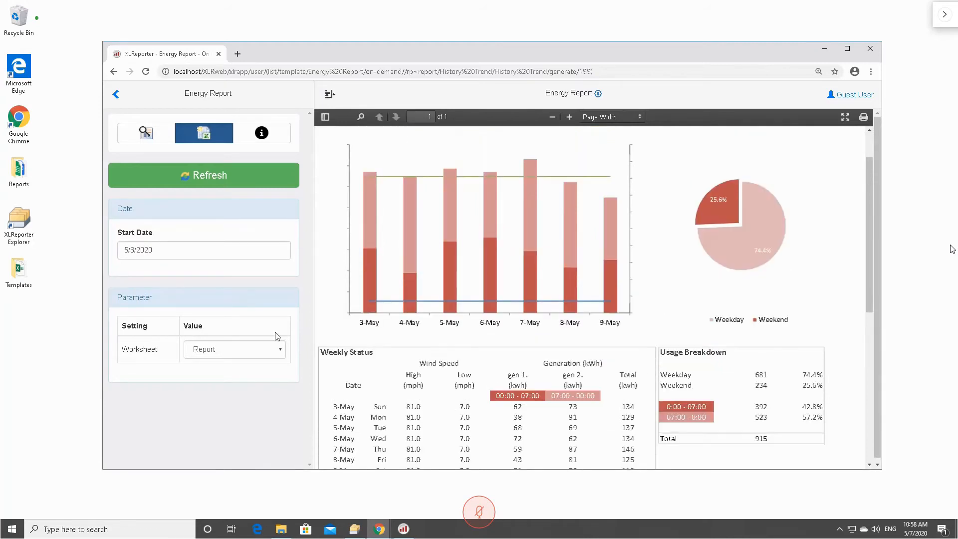
click(268, 256)
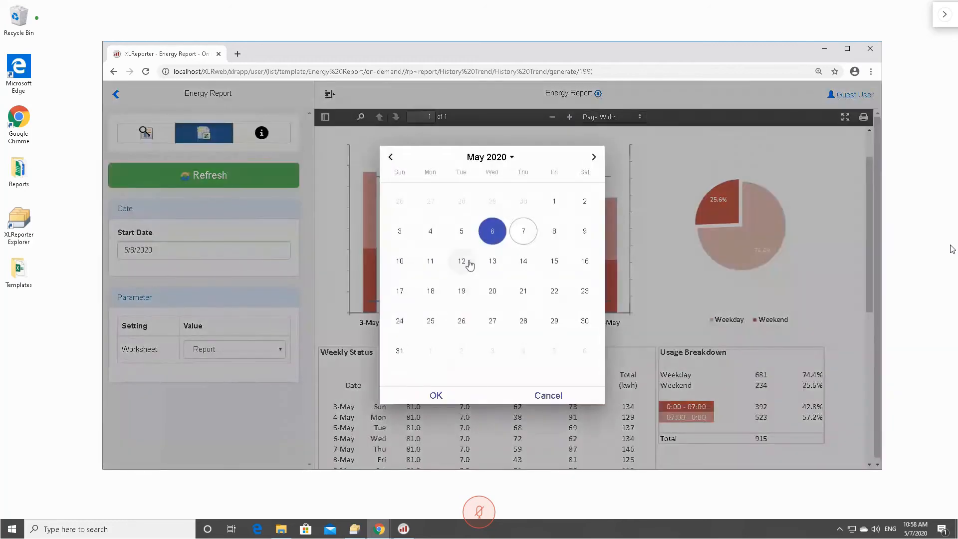
click(469, 263)
click(437, 395)
click(190, 186)
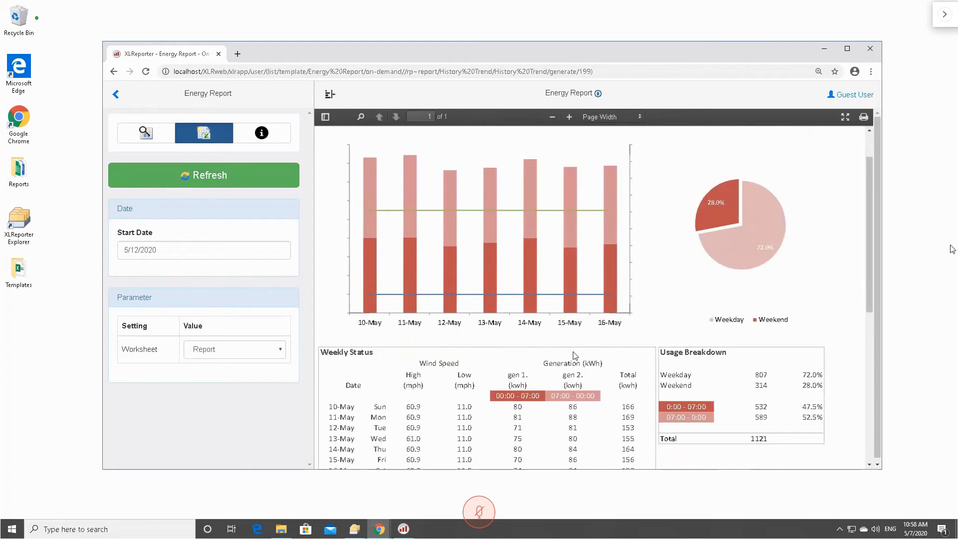
scroll(577, 356, up, 1)
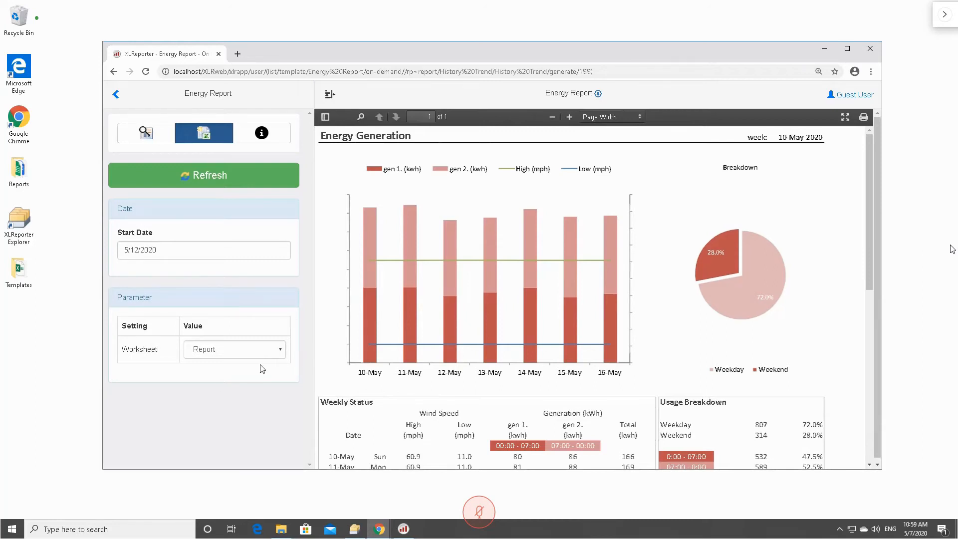
- Keep Report as the worksheet, narrow the browser to phone width, and regenerate
click(279, 352)
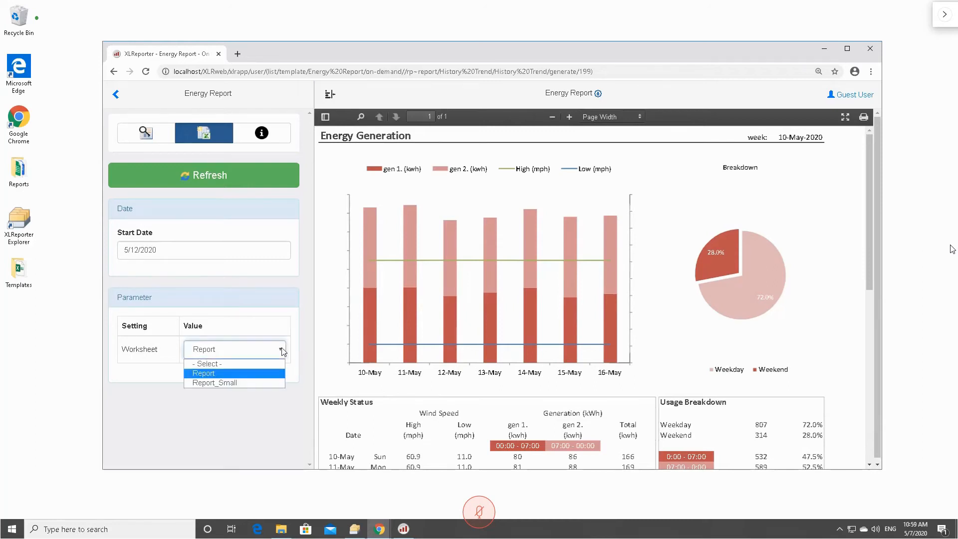
click(243, 374)
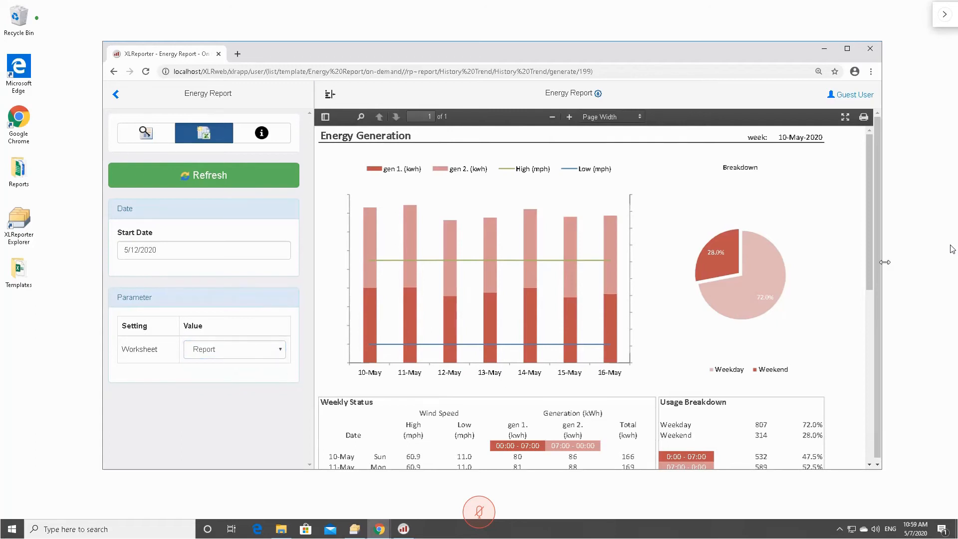
drag(884, 261, 365, 262)
click(236, 177)
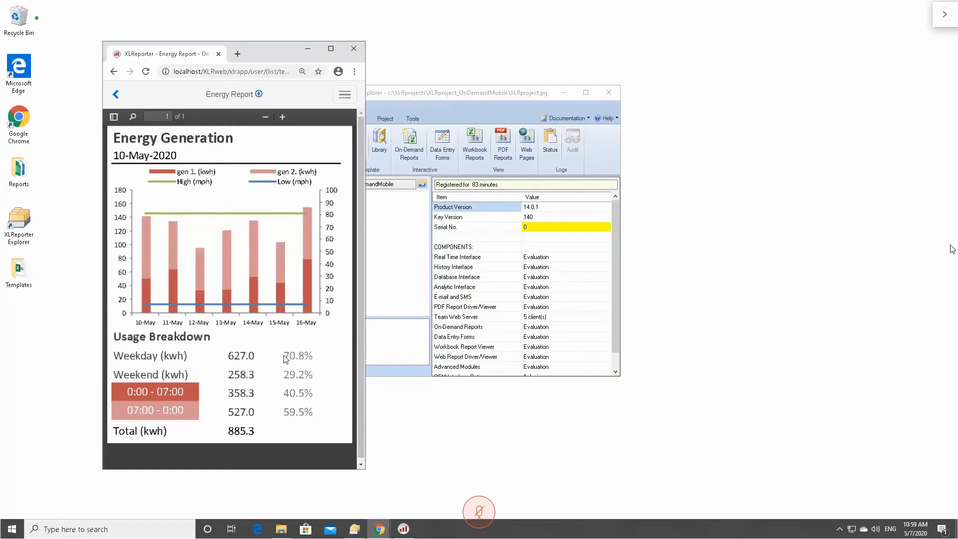
scroll(262, 318, down, 1)
scroll(261, 318, up, 1)
- Unhide the Report_Small sheet in the Energy Report template
click(308, 48)
click(404, 530)
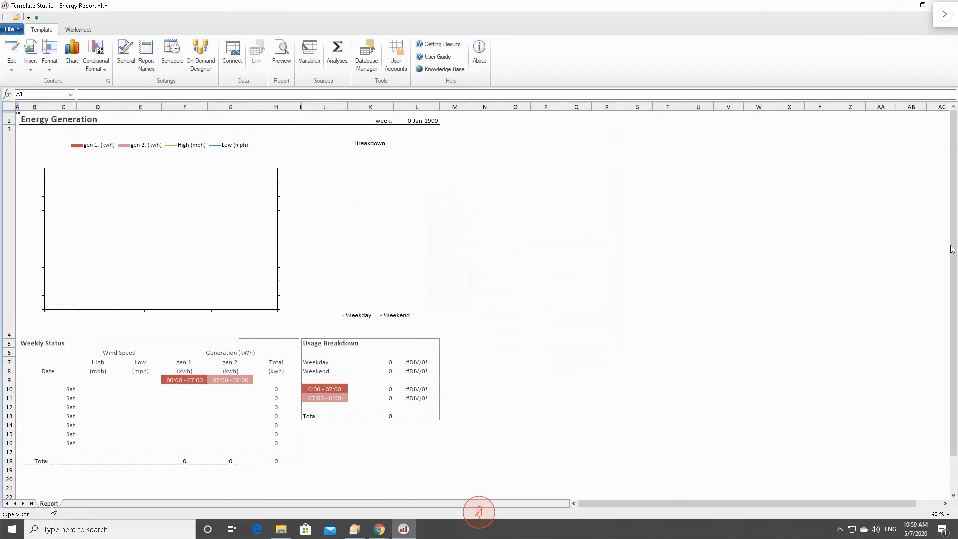
right_click(57, 505)
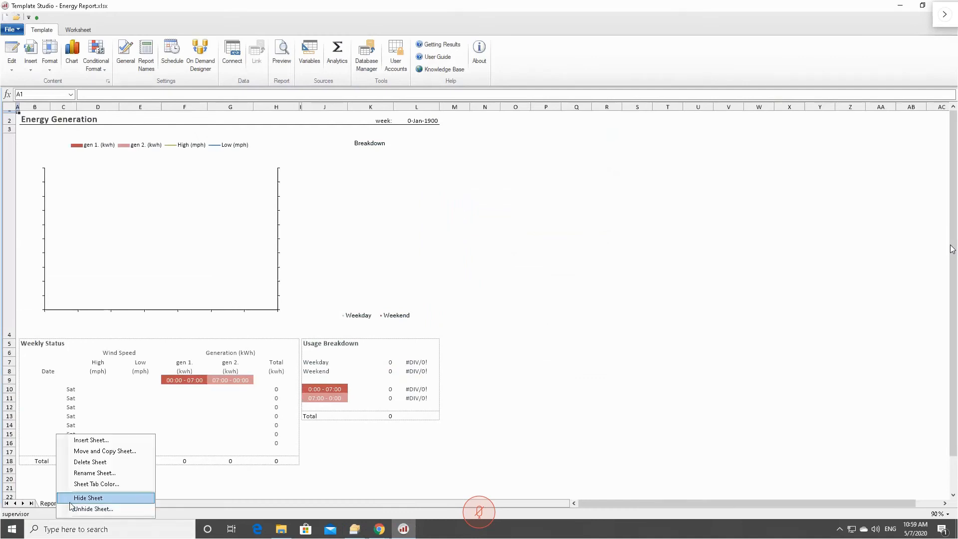
click(83, 509)
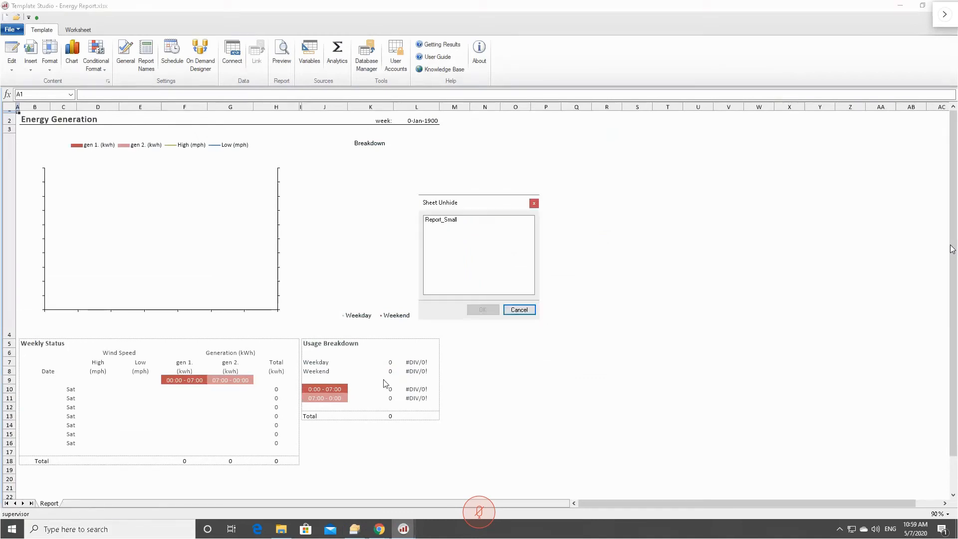
click(445, 221)
click(483, 309)
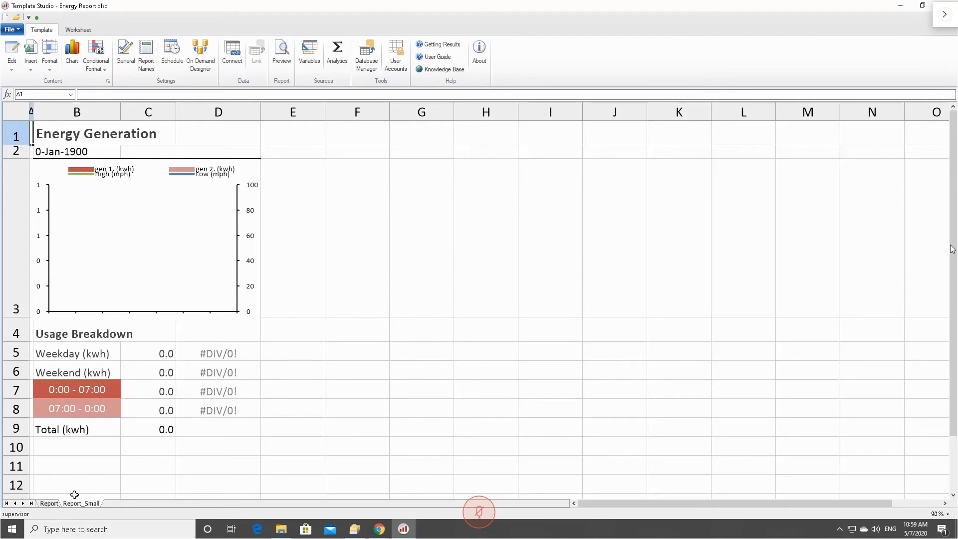
- Compare Report_Small's C5 formula =Report!K7 with Report's K7, then open the On-Demand Designer
click(50, 503)
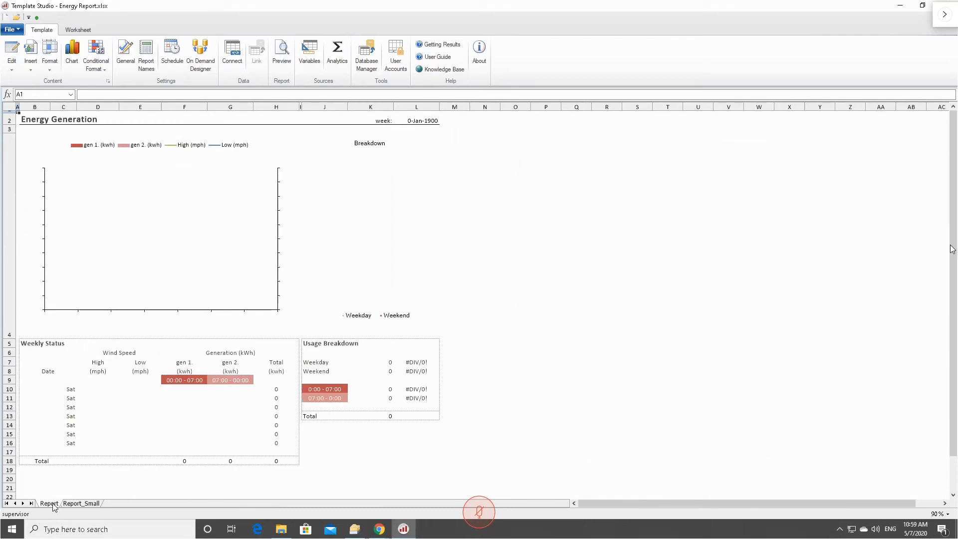
click(100, 505)
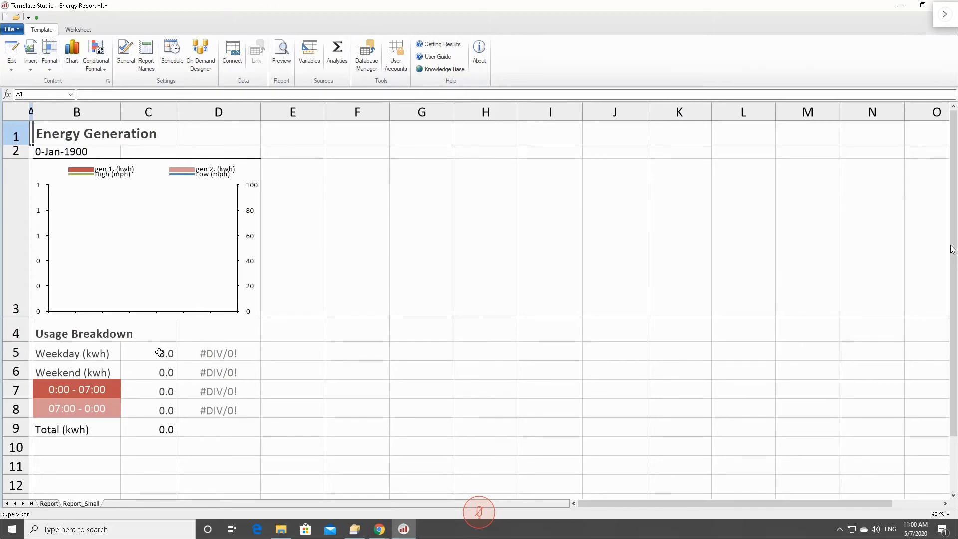
click(159, 352)
click(111, 95)
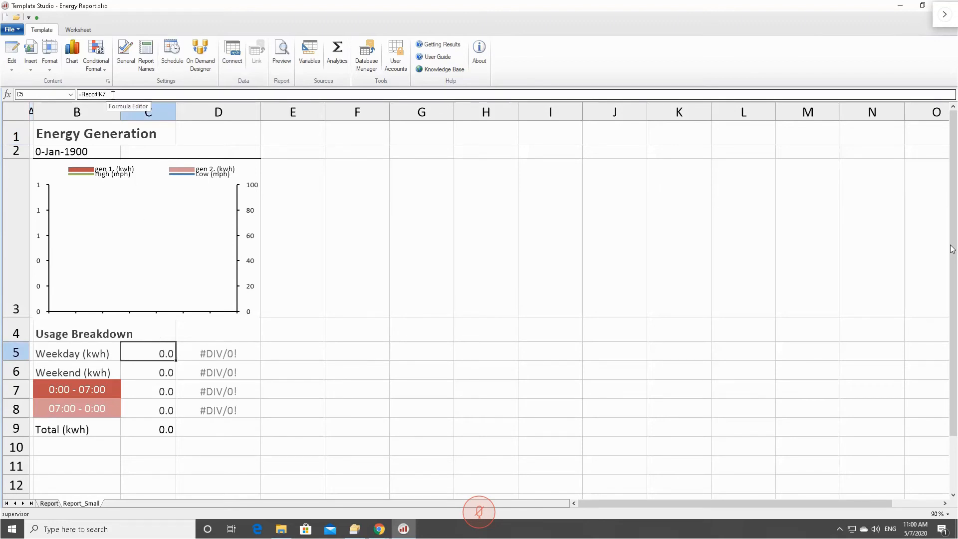
click(50, 503)
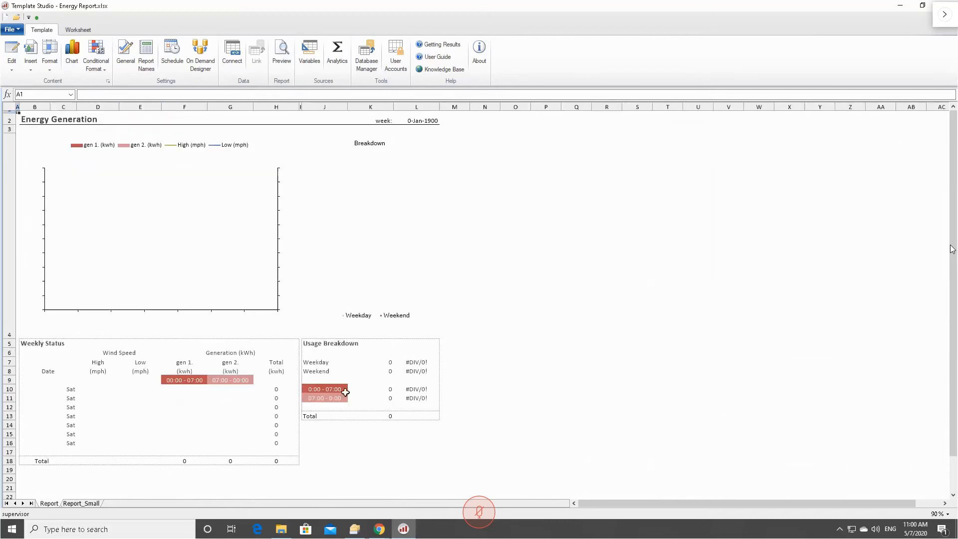
click(381, 362)
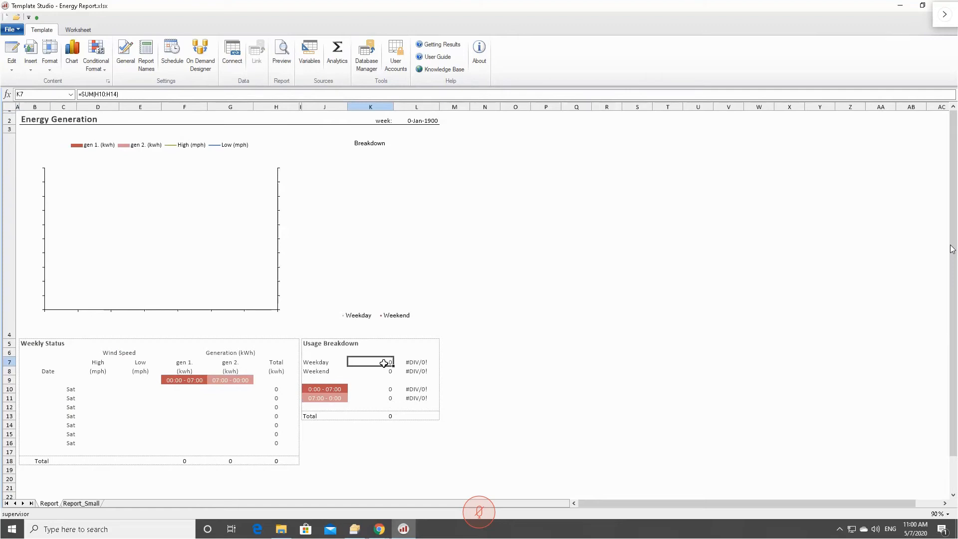
click(84, 505)
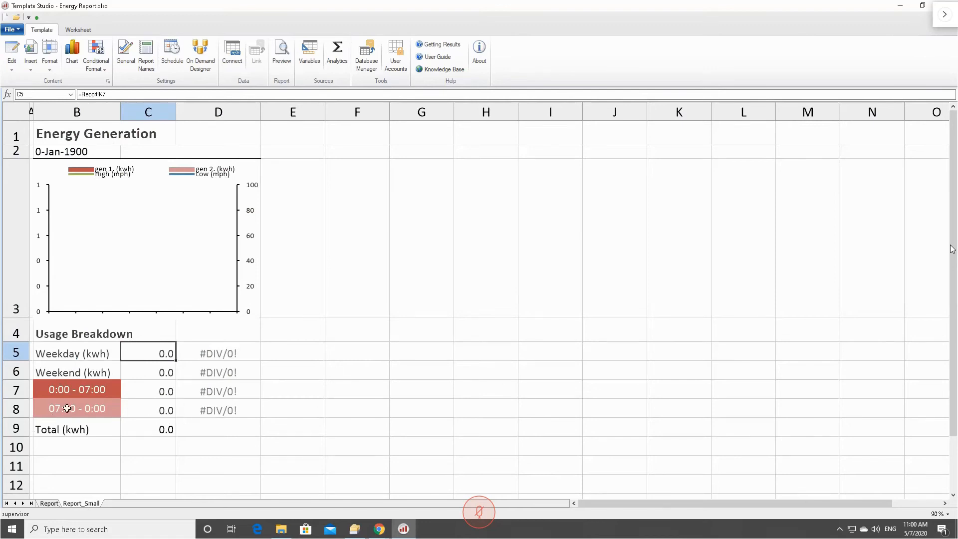
click(52, 503)
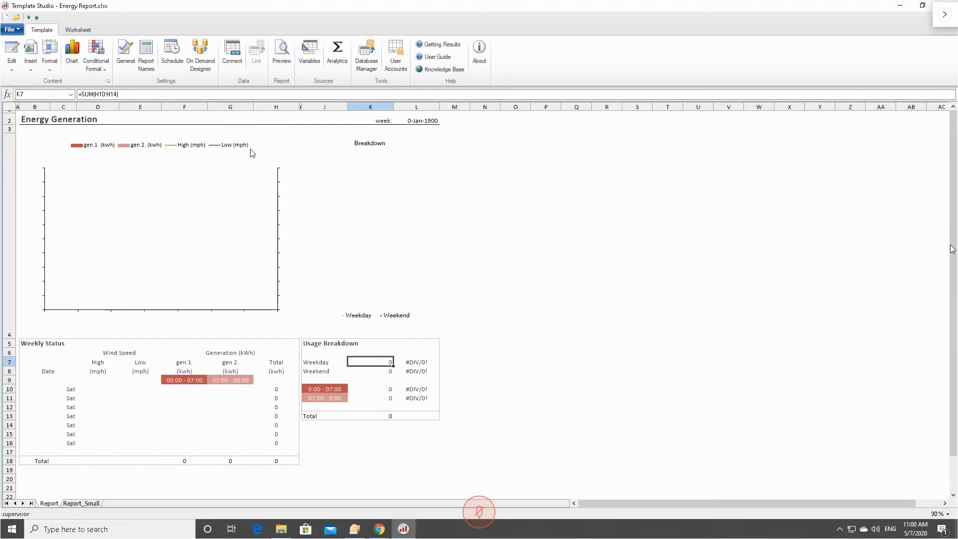
click(200, 54)
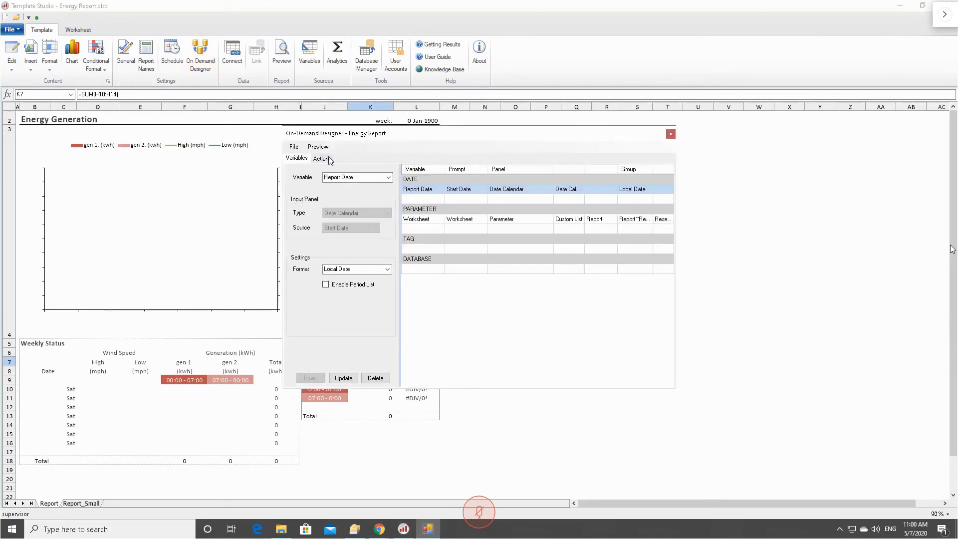
- Update the UpdateSheet action, delete the Worksheet variable, and save the on-demand settings
click(322, 158)
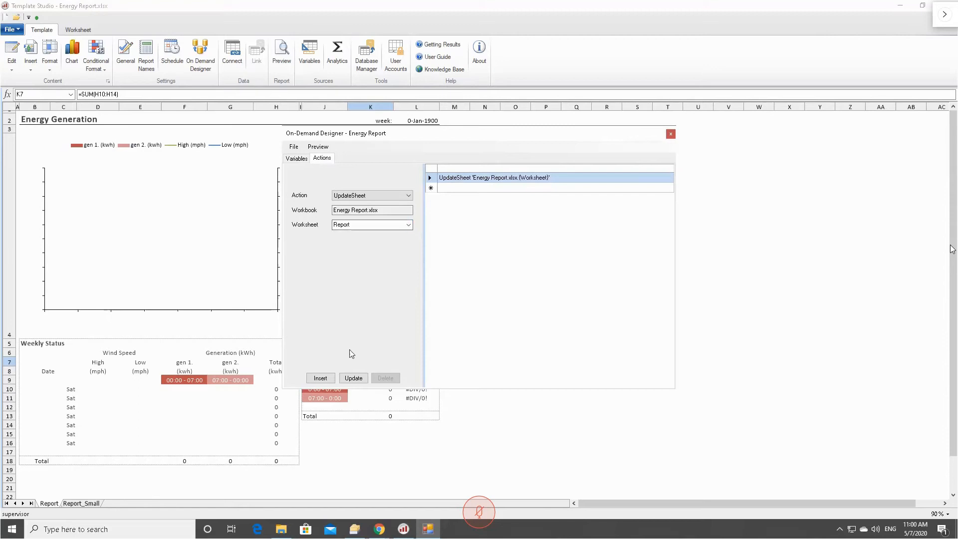
click(354, 378)
click(297, 159)
click(449, 220)
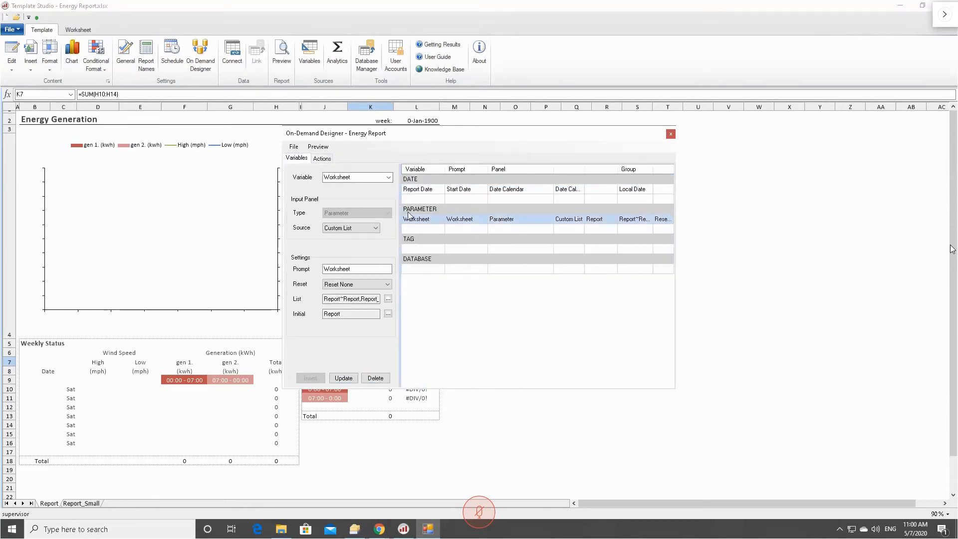
click(376, 379)
click(294, 147)
click(306, 161)
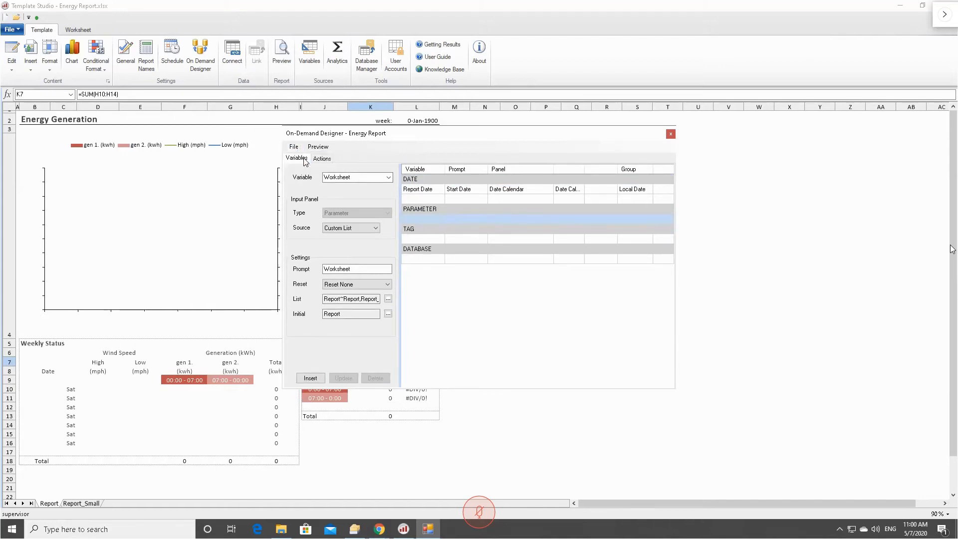
click(670, 135)
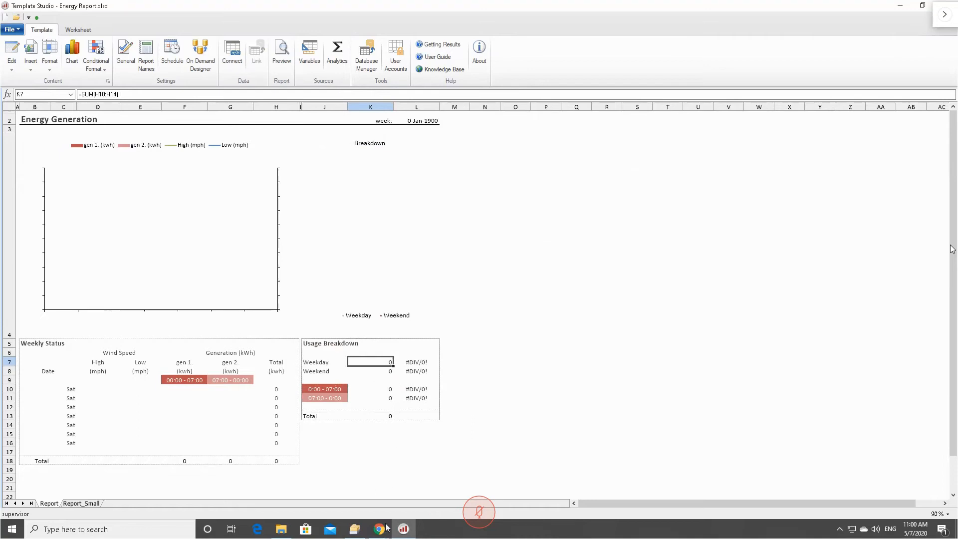
- Return the portal to the template listing and save the Energy Report template
mouse_move(379, 529)
click(389, 492)
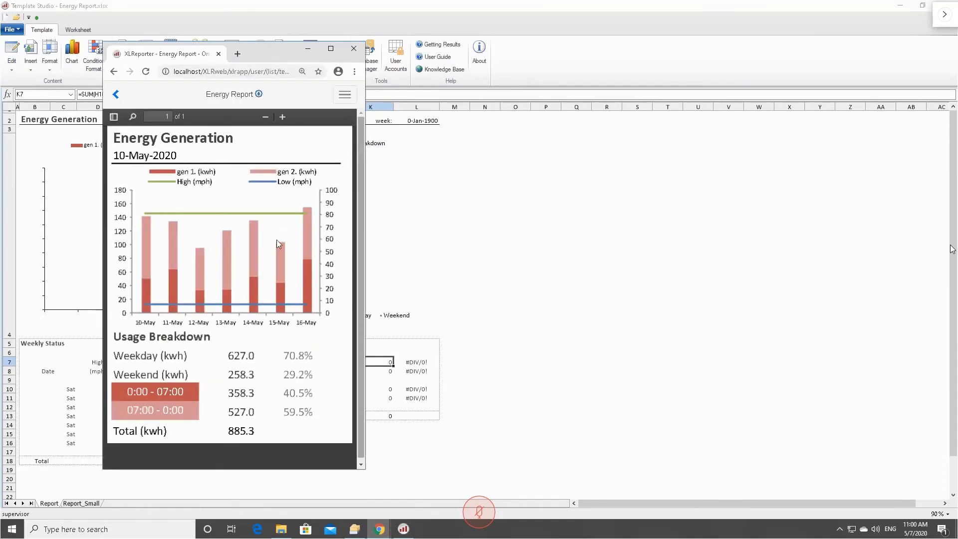
click(116, 95)
click(116, 95)
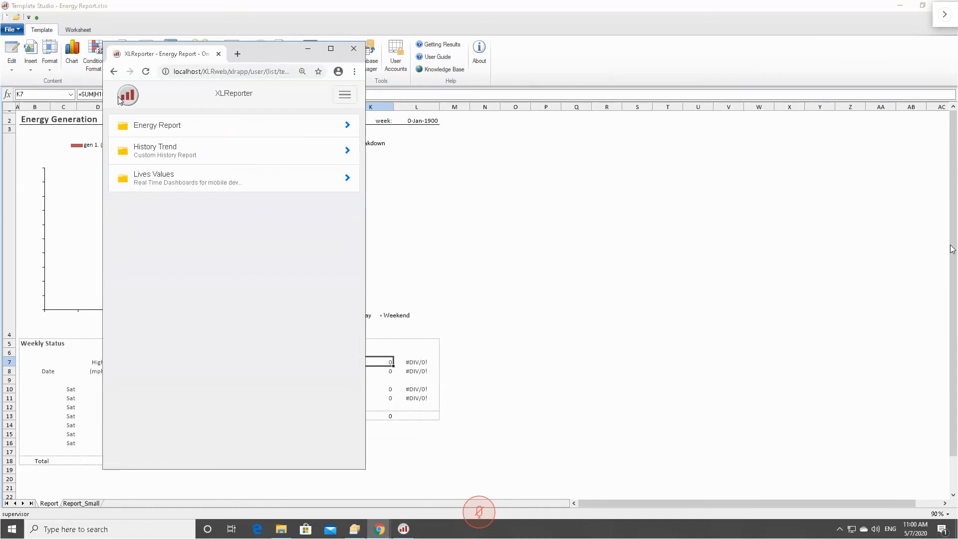
click(12, 31)
click(29, 88)
- Reopen the portal and generate the Energy Report, which now asks only for Start Date
mouse_move(379, 529)
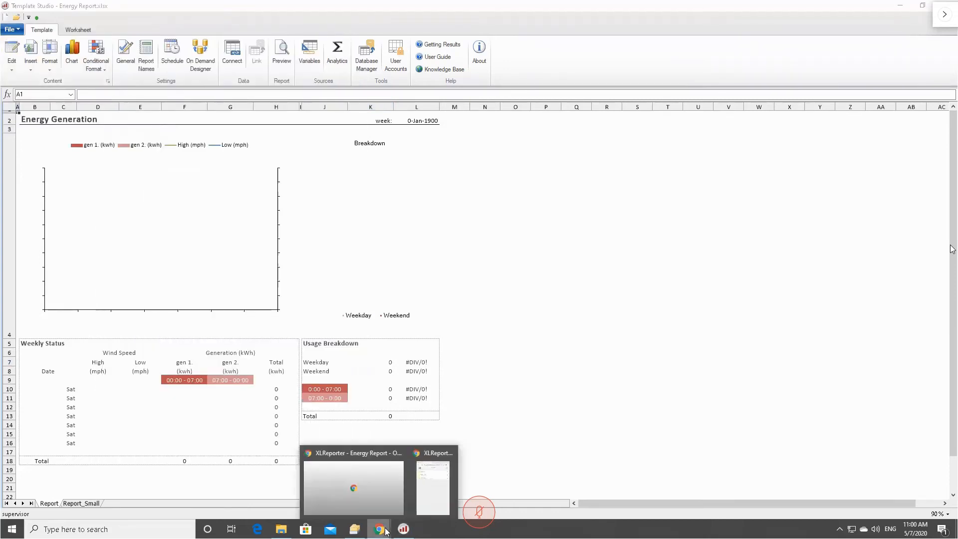
click(376, 478)
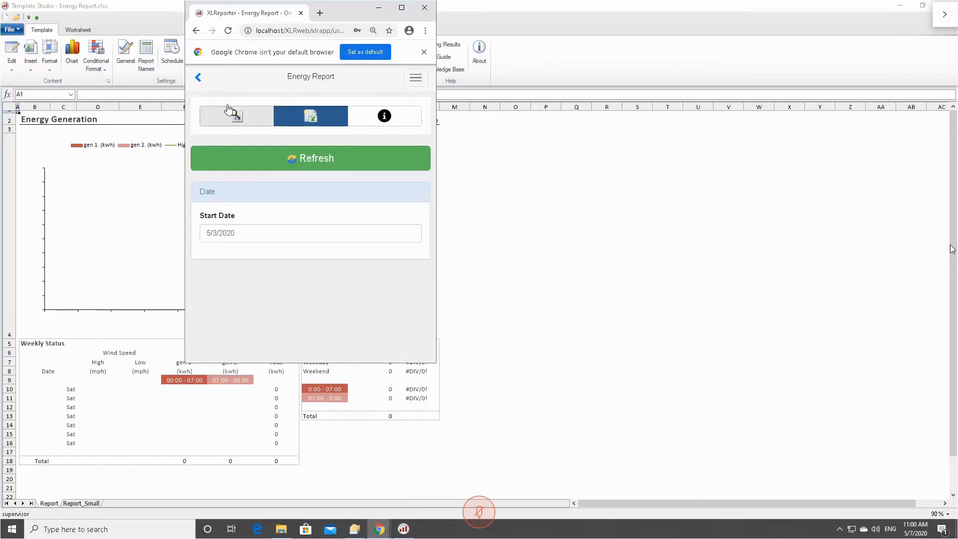
click(424, 8)
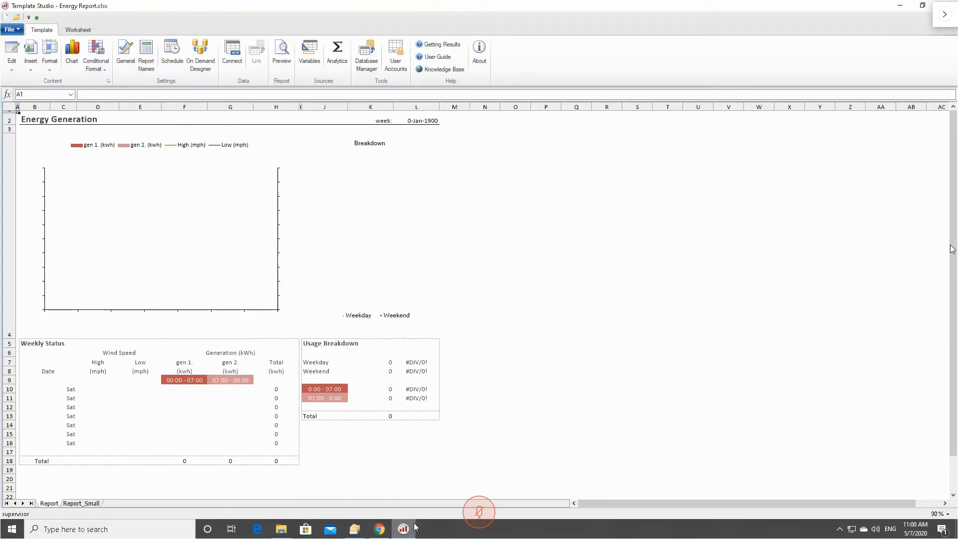
click(379, 529)
click(159, 126)
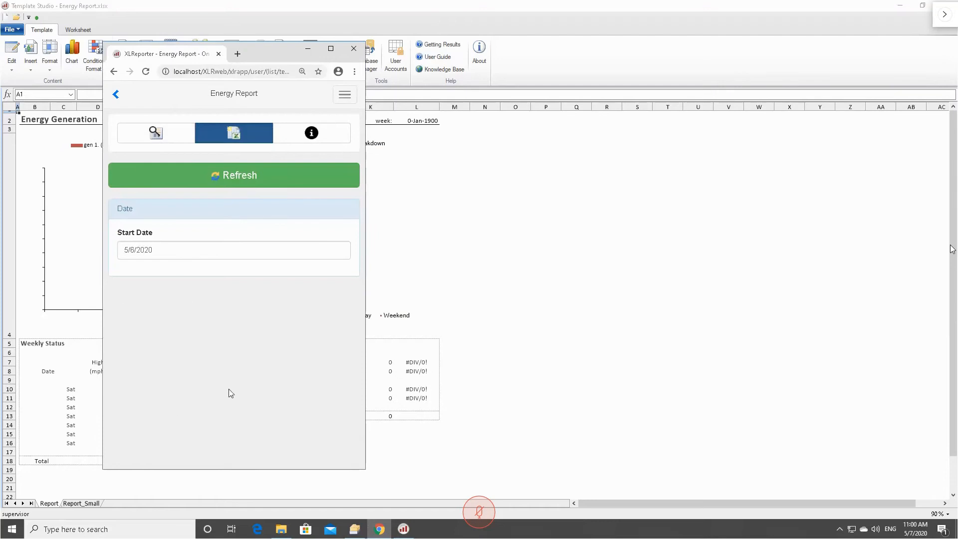
click(242, 176)
- Widen the browser window, regenerate the Energy Report, and minimize the browser
click(113, 95)
click(148, 132)
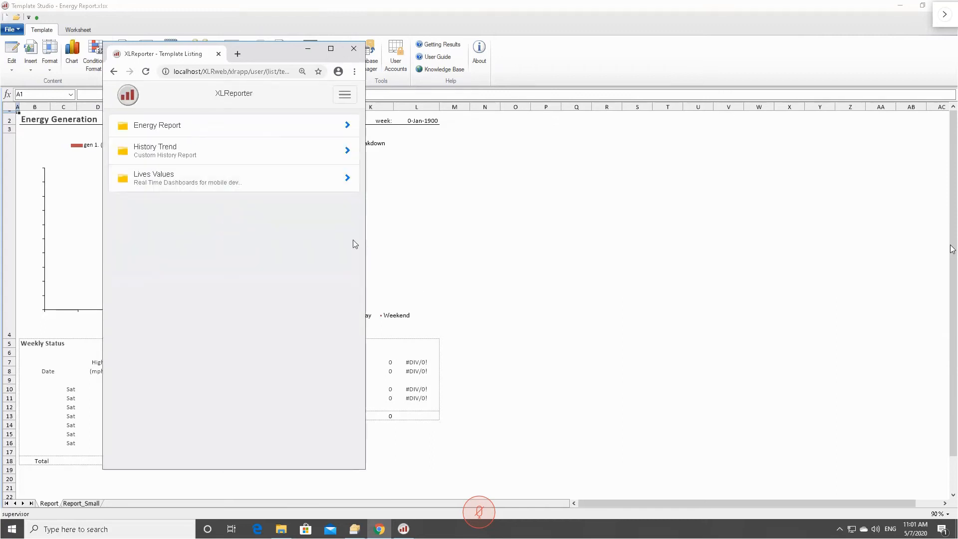
drag(365, 234, 730, 248)
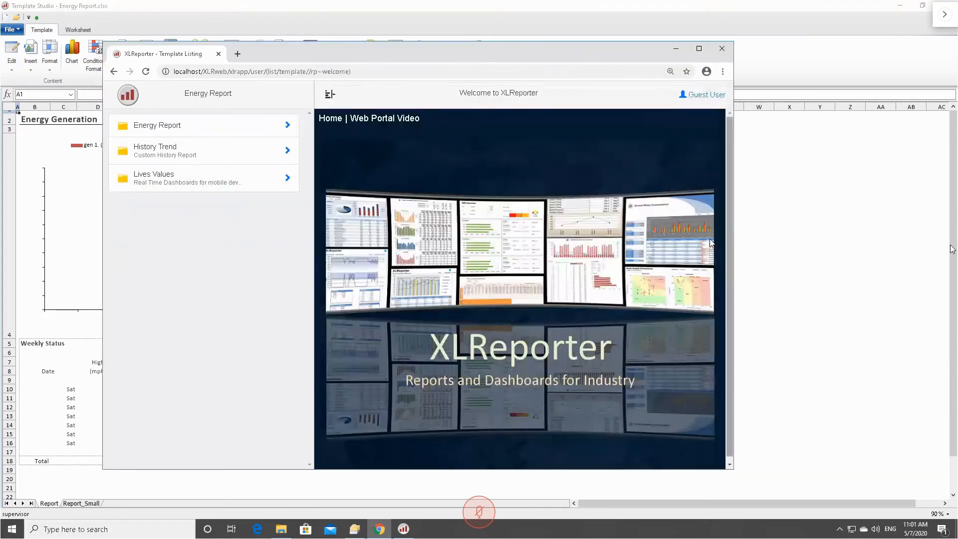
click(170, 125)
click(193, 178)
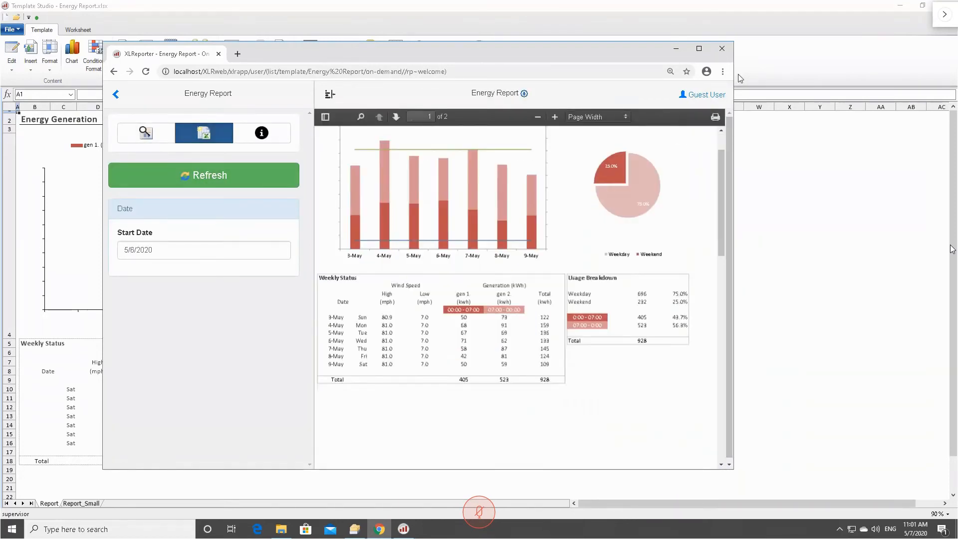
click(676, 48)
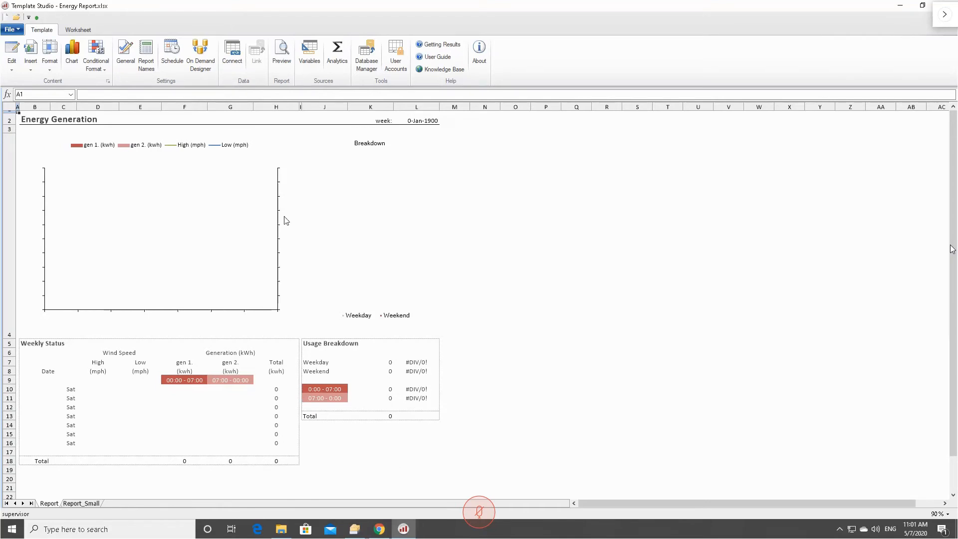
- Point out the Weekly Status cells, Energy Generation and Breakdown charts, and K7 total formula
drag(45, 390, 241, 442)
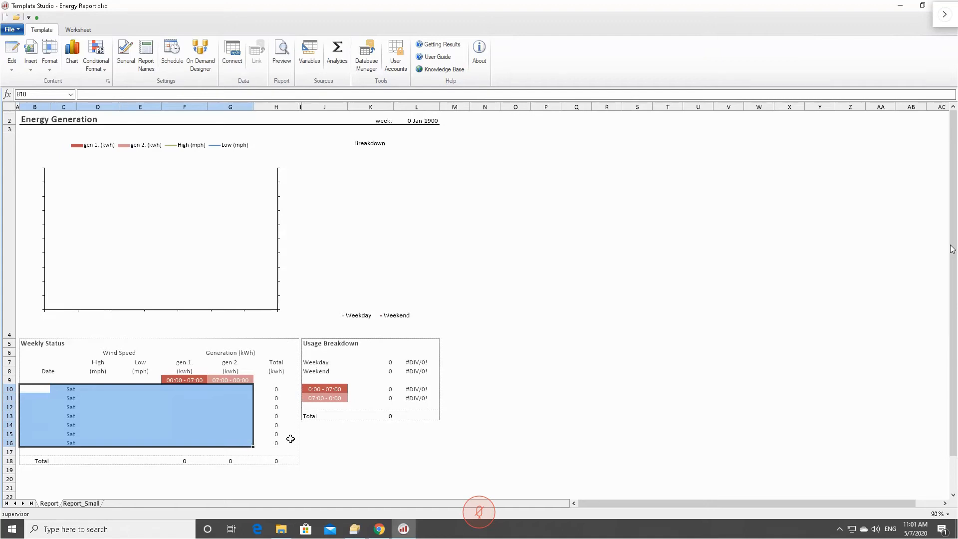
click(203, 215)
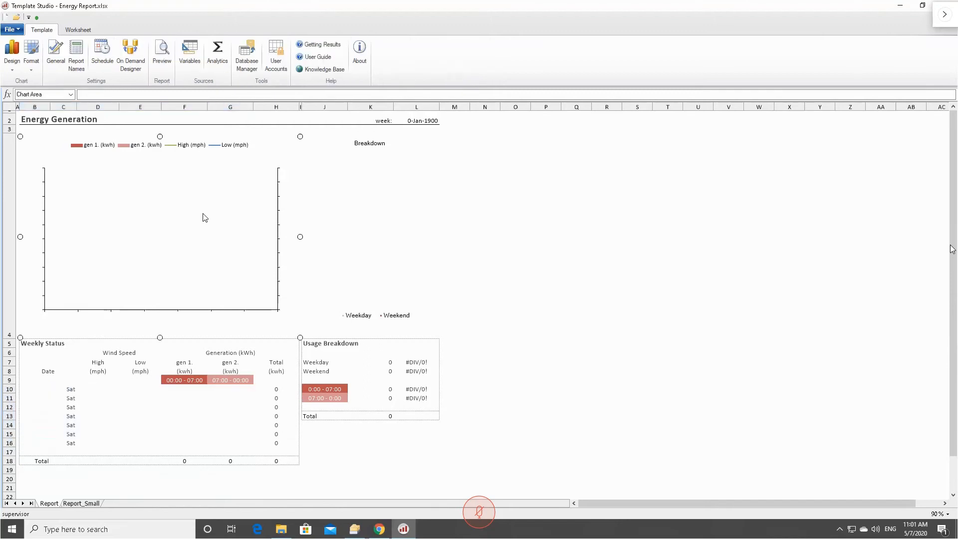
click(364, 202)
drag(94, 389, 235, 436)
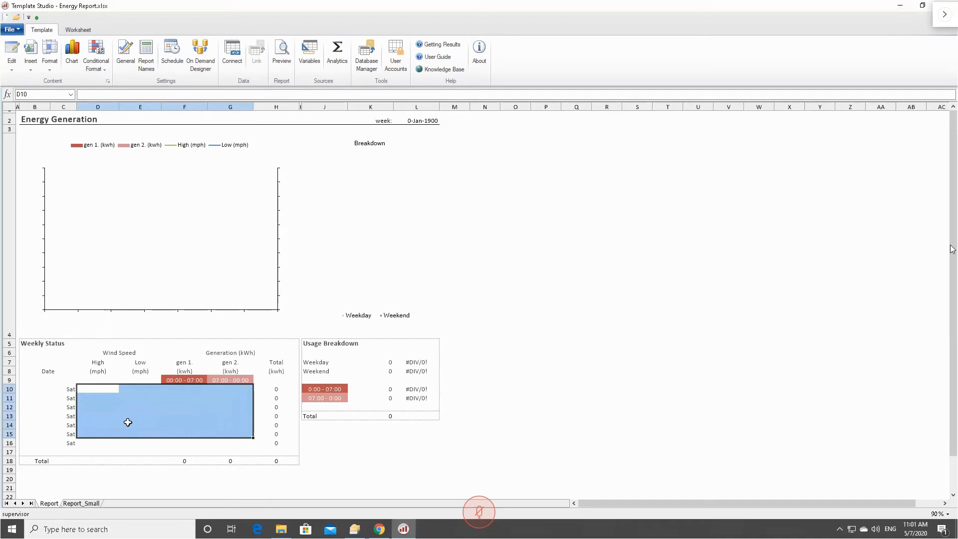
click(356, 363)
click(111, 95)
drag(231, 390, 232, 444)
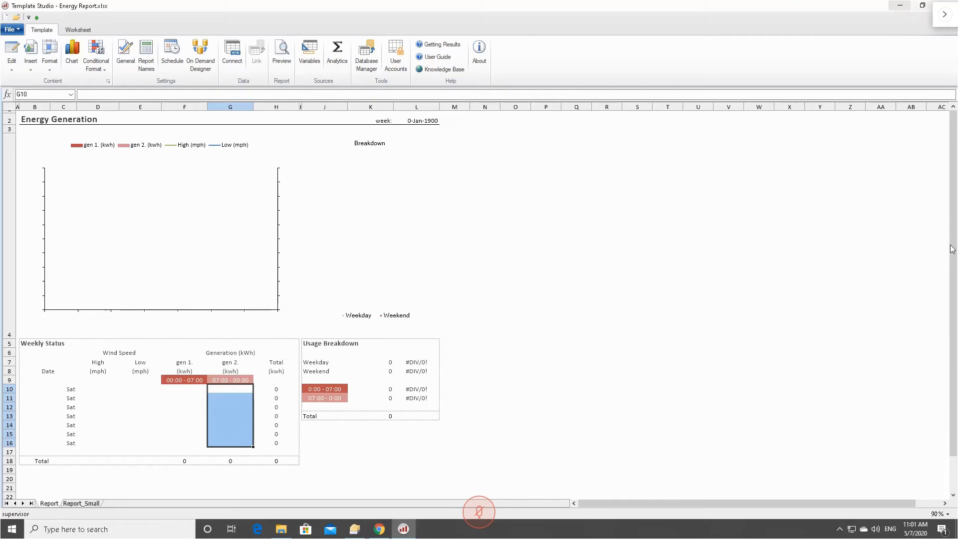
click(899, 5)
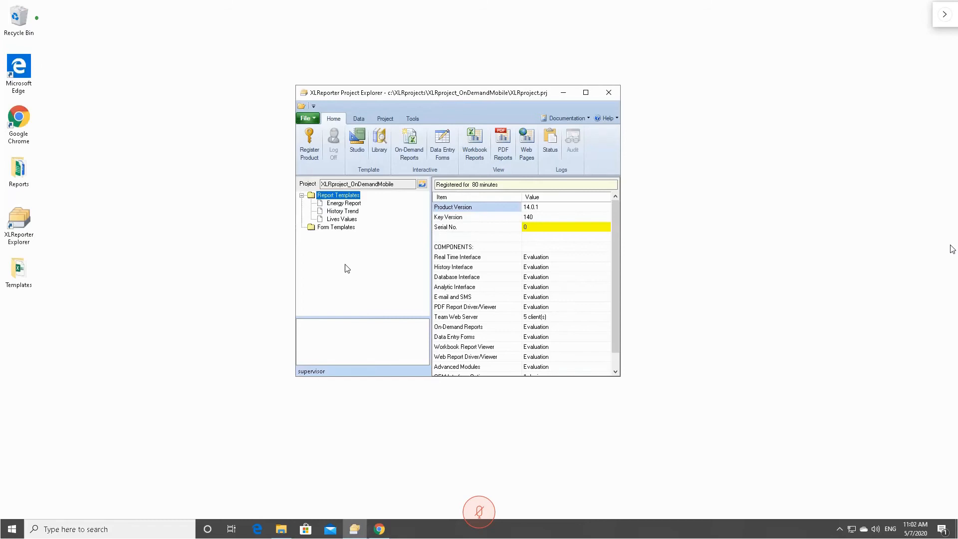
- Enable user accounts in the project settings, protected by an admin password
click(389, 122)
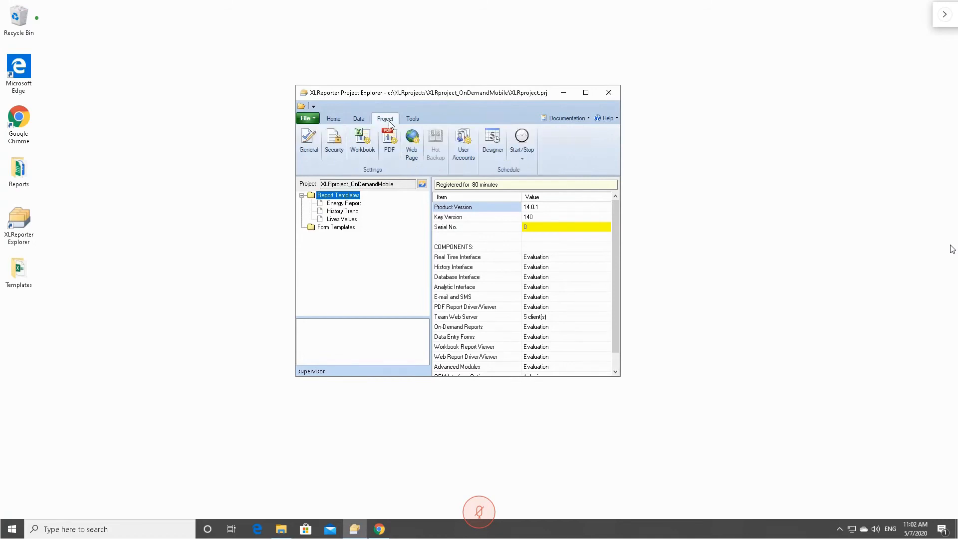
click(467, 155)
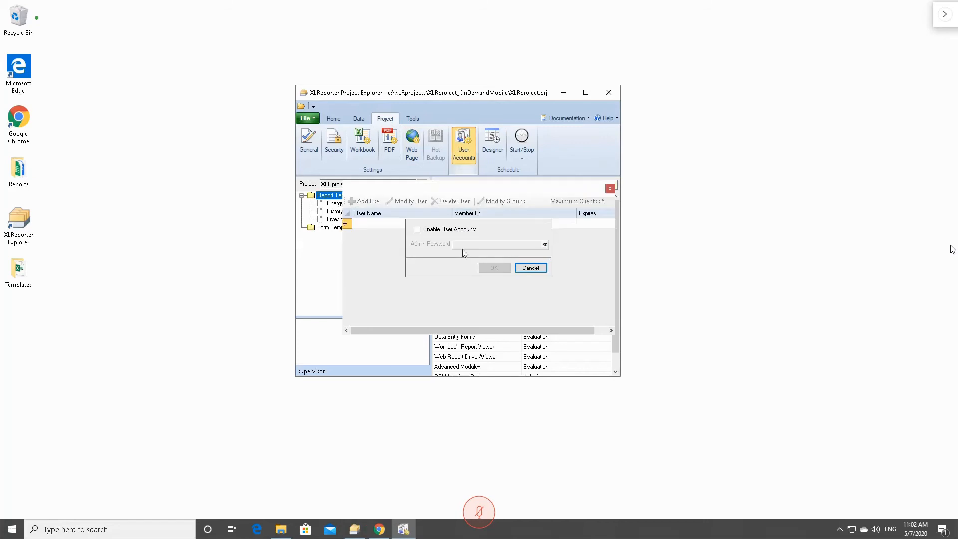
click(426, 229)
text(••)
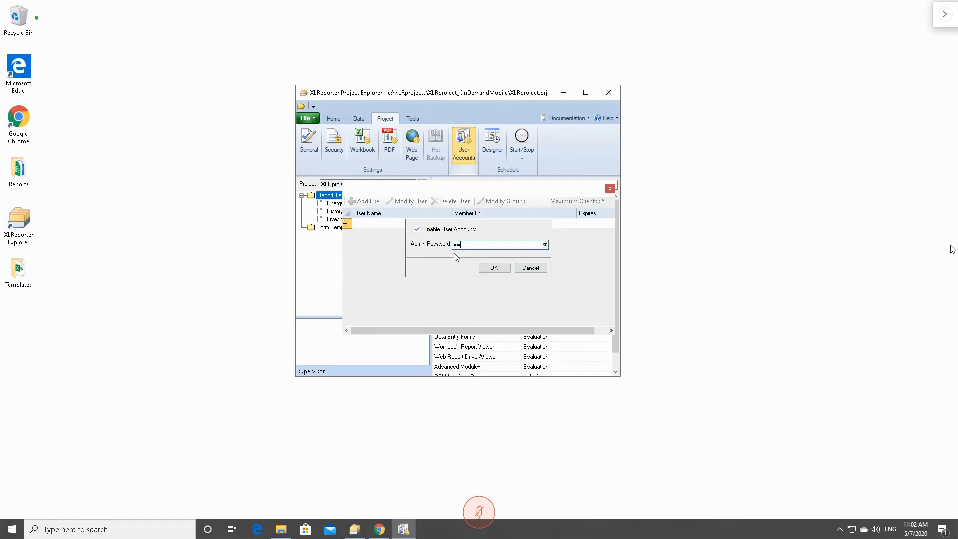
click(493, 268)
- Add a 'supervisor' user account in the Managers group
click(363, 201)
text(supervisor)
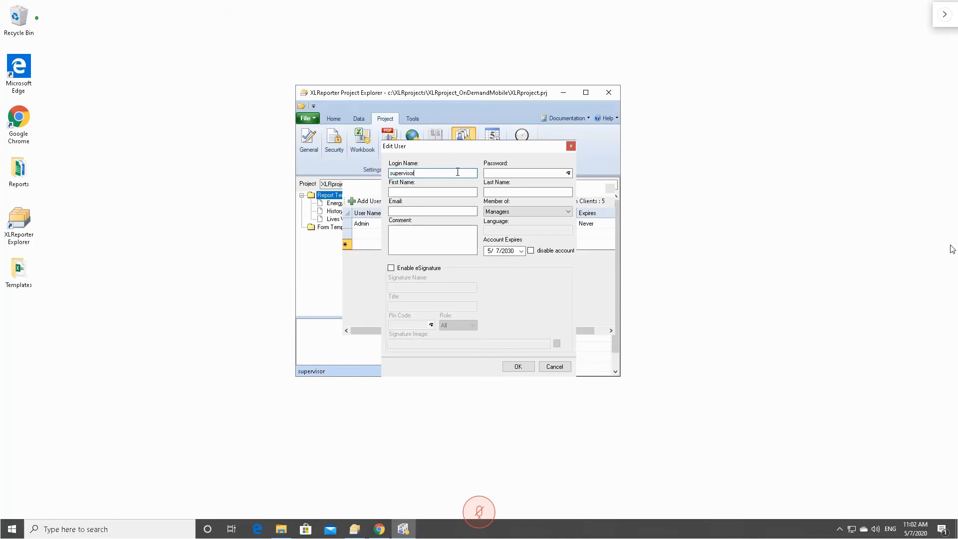
click(500, 174)
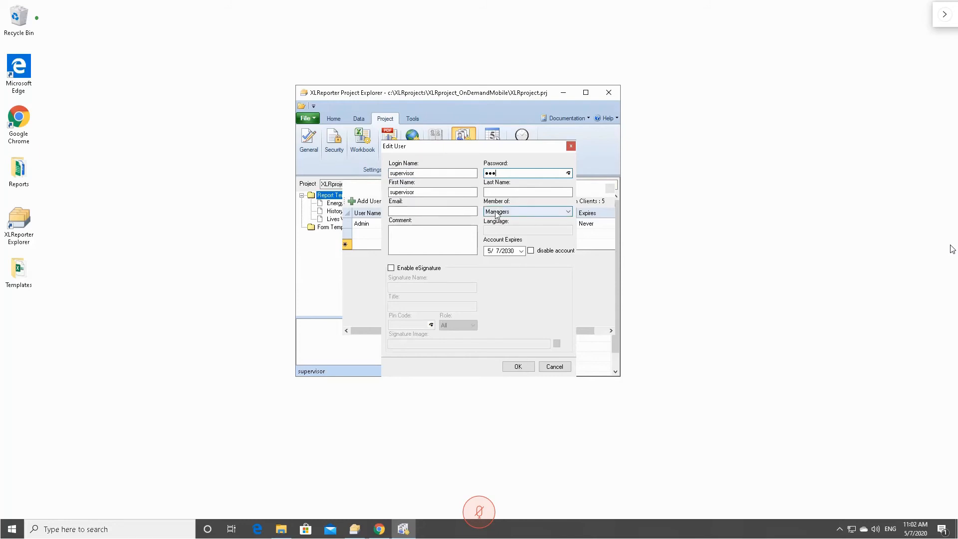
click(519, 368)
- Add an 'operator' user account with a password in the Users group
click(399, 246)
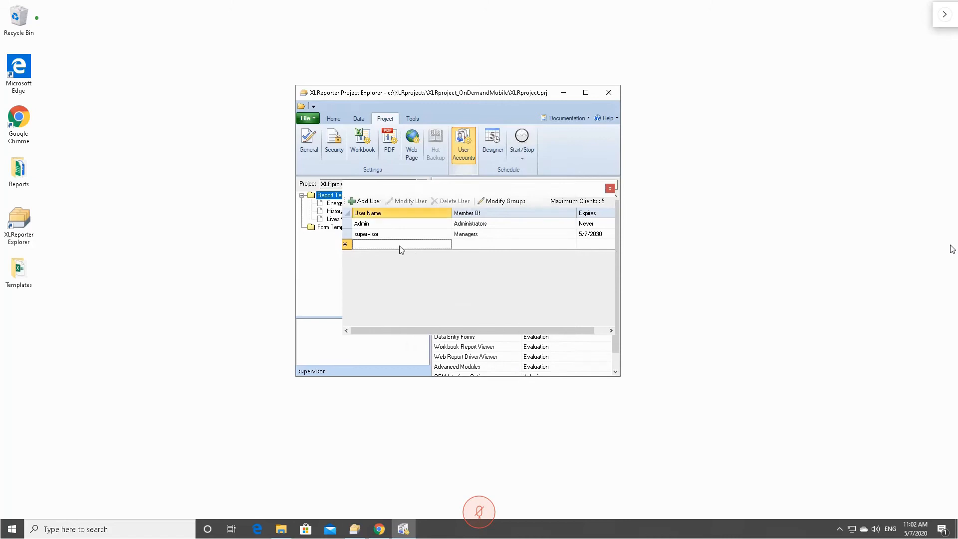
click(365, 202)
text(operator)
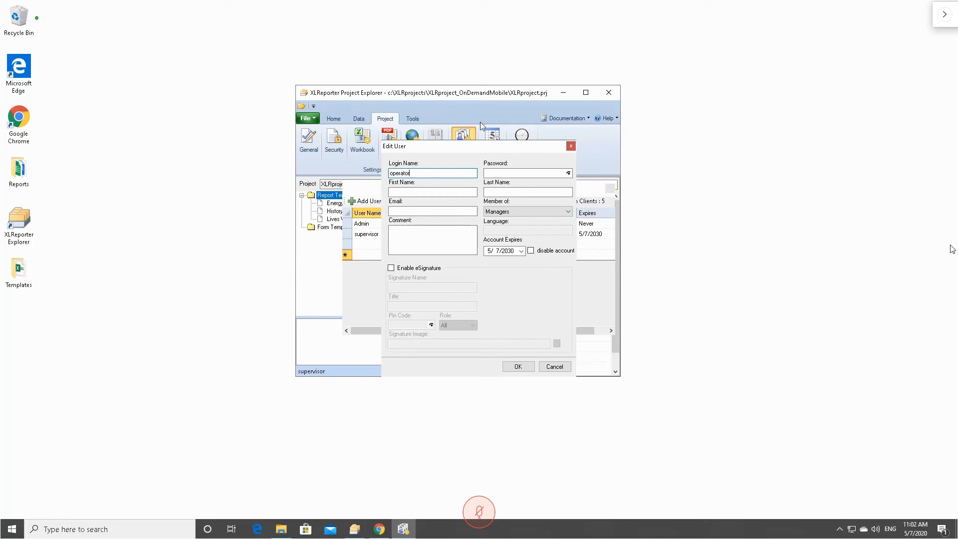
click(495, 173)
text(●●●)
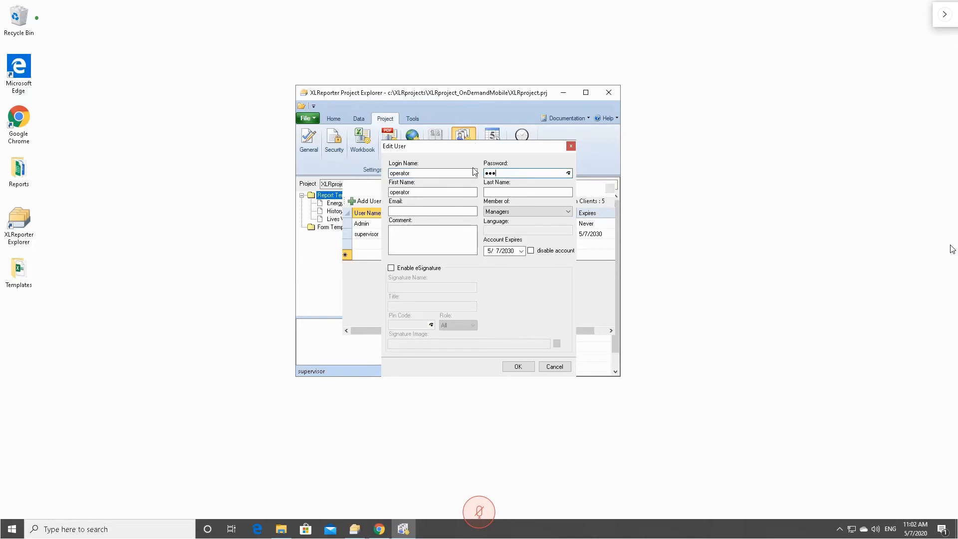
click(505, 212)
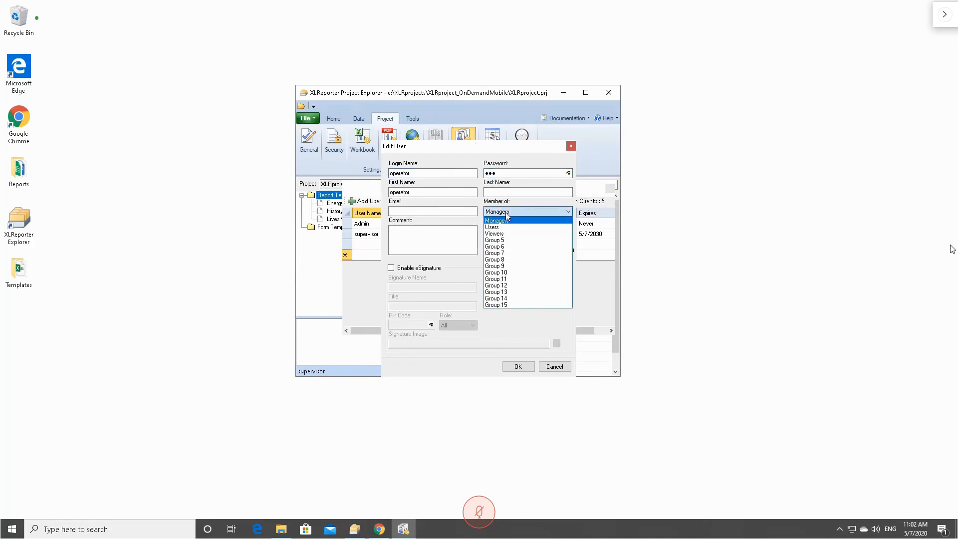
click(502, 227)
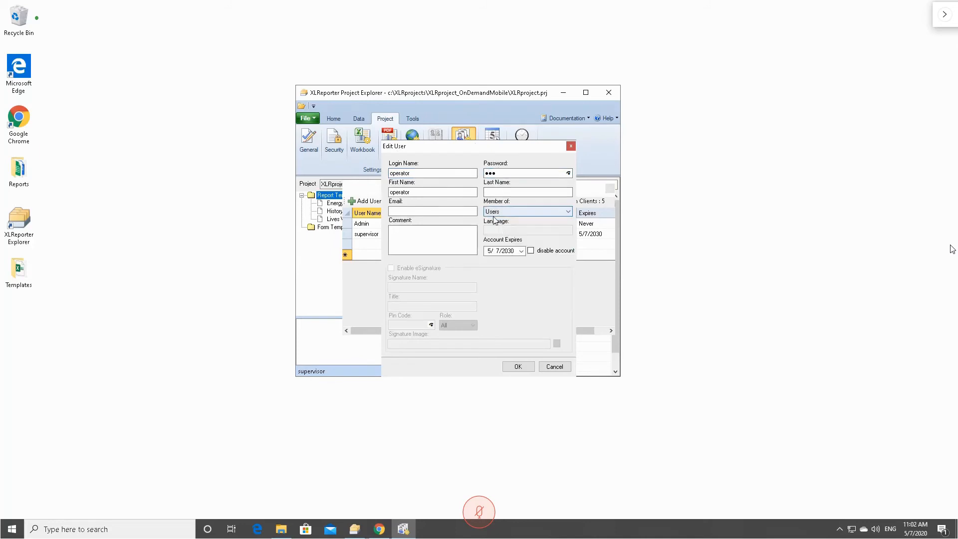
click(518, 367)
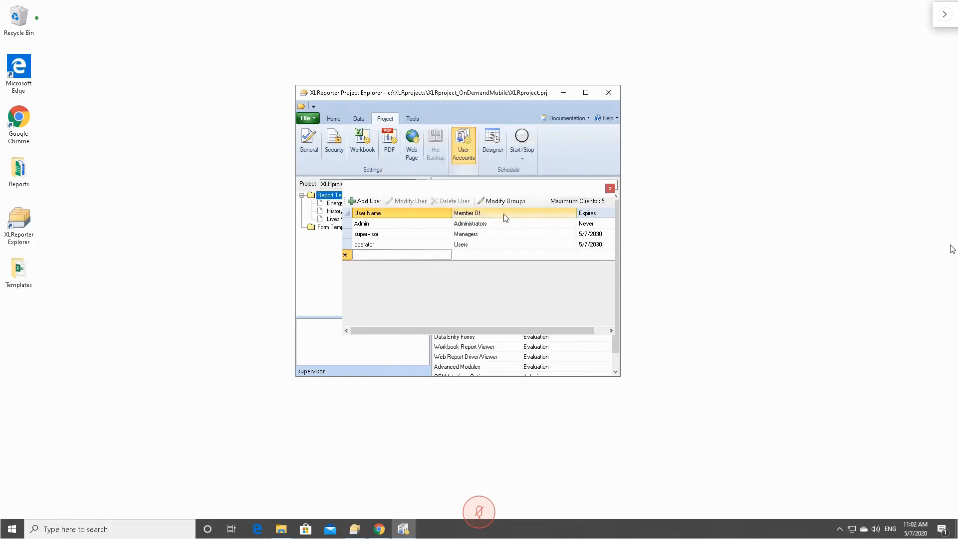
- Review the Managers and Users group permissions in Modify Groups
click(496, 203)
drag(439, 156, 652, 144)
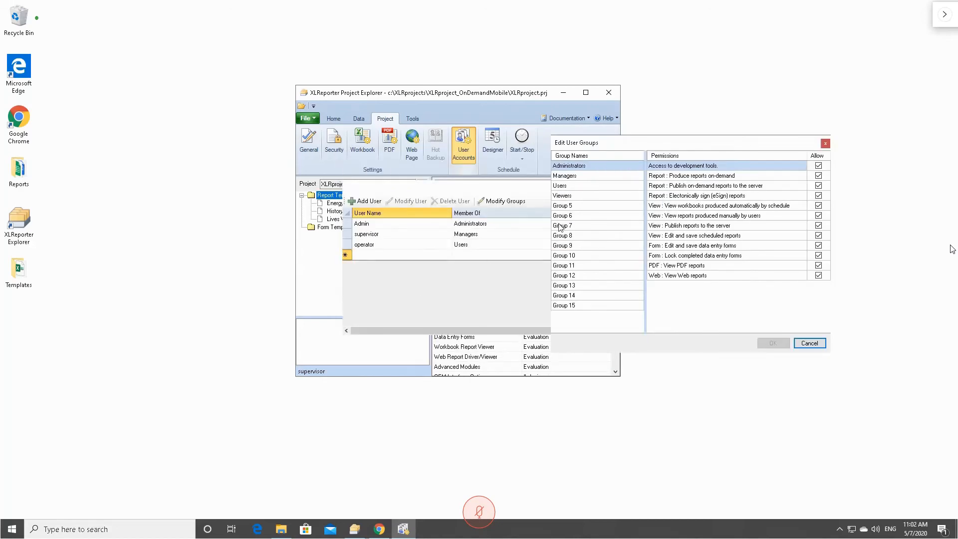
click(587, 178)
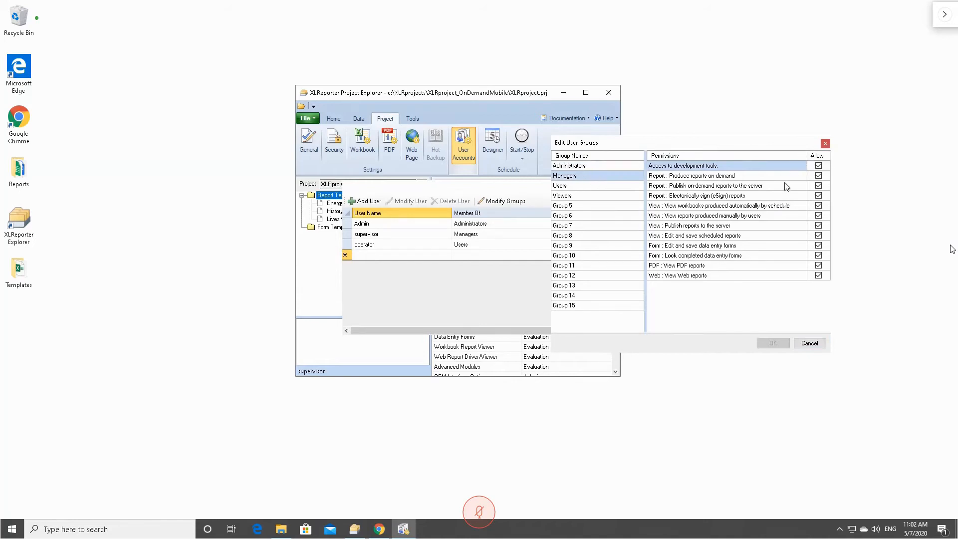
click(587, 189)
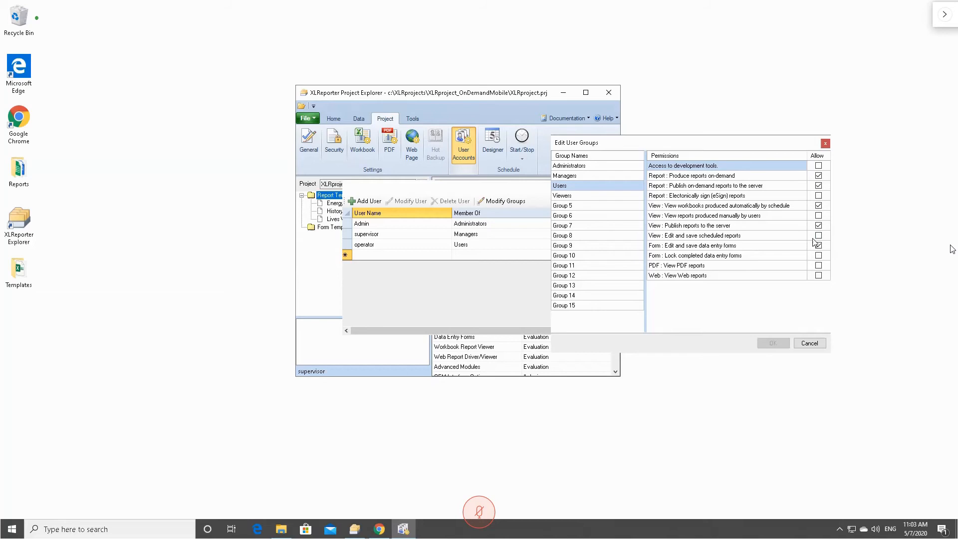
- Close the group and user account dialogs and select the Energy Report template
click(809, 342)
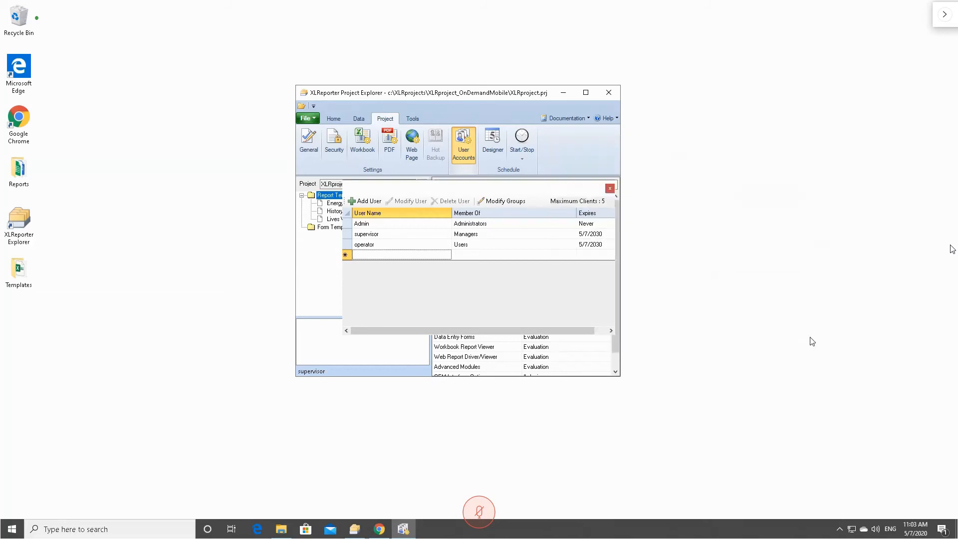
click(604, 189)
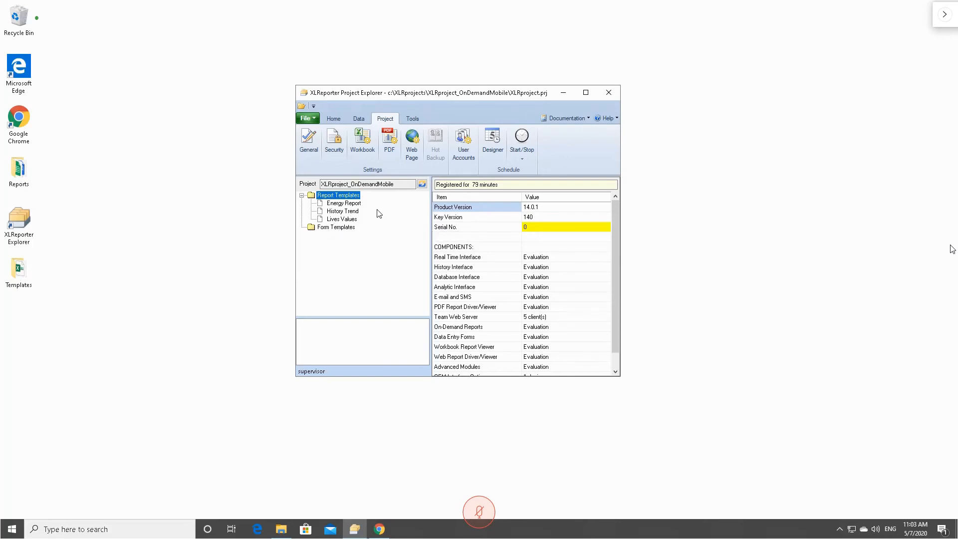
click(345, 206)
- Open Energy Report maximized and uncheck the Users group on its General Access tab
double_click(345, 206)
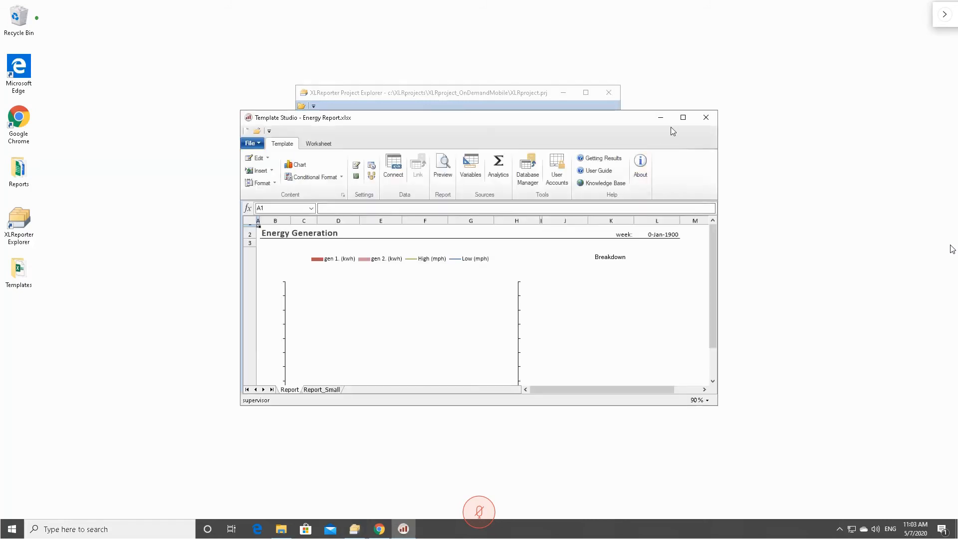
click(683, 117)
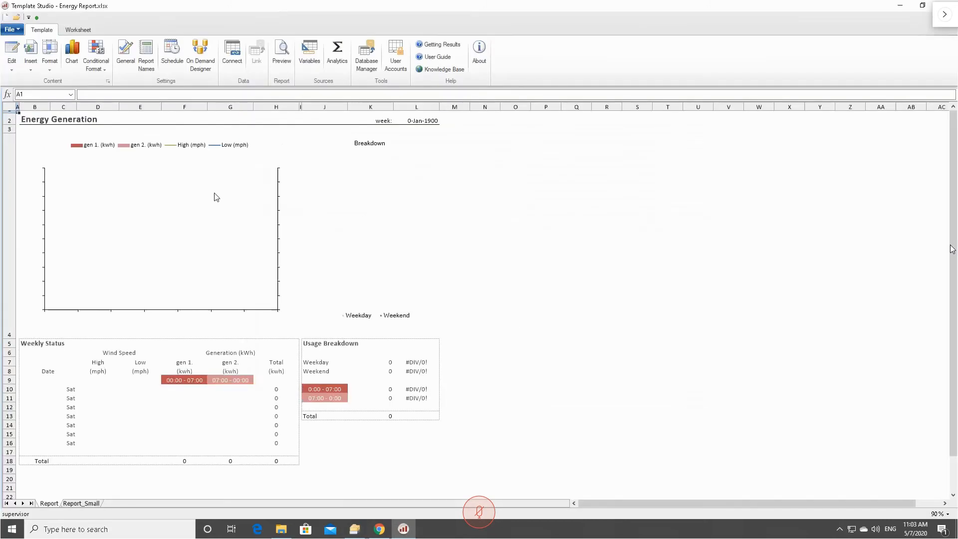
click(126, 64)
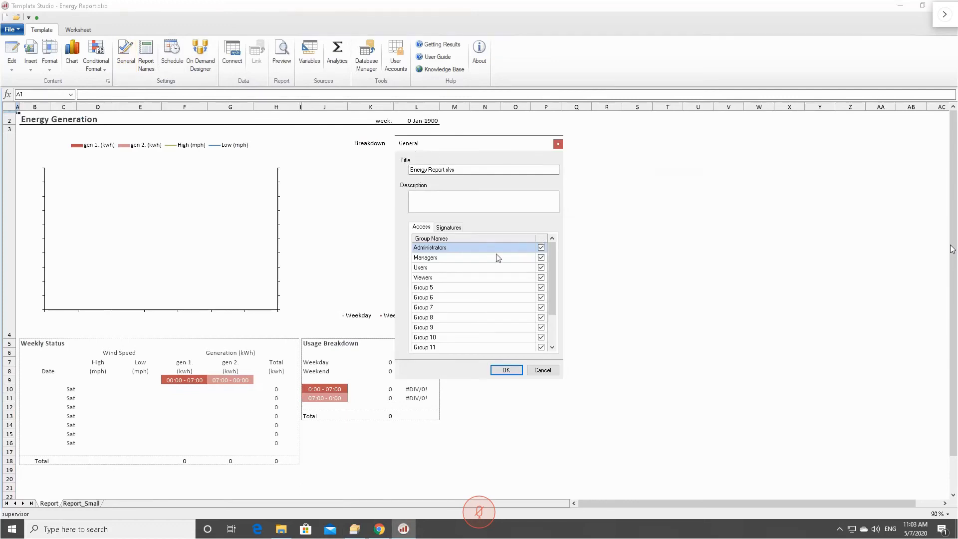
click(541, 267)
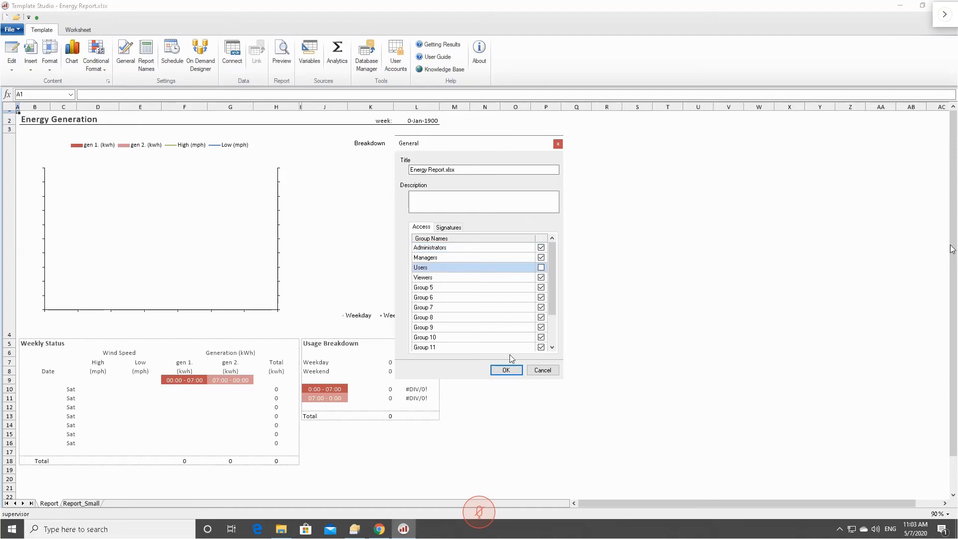
click(506, 370)
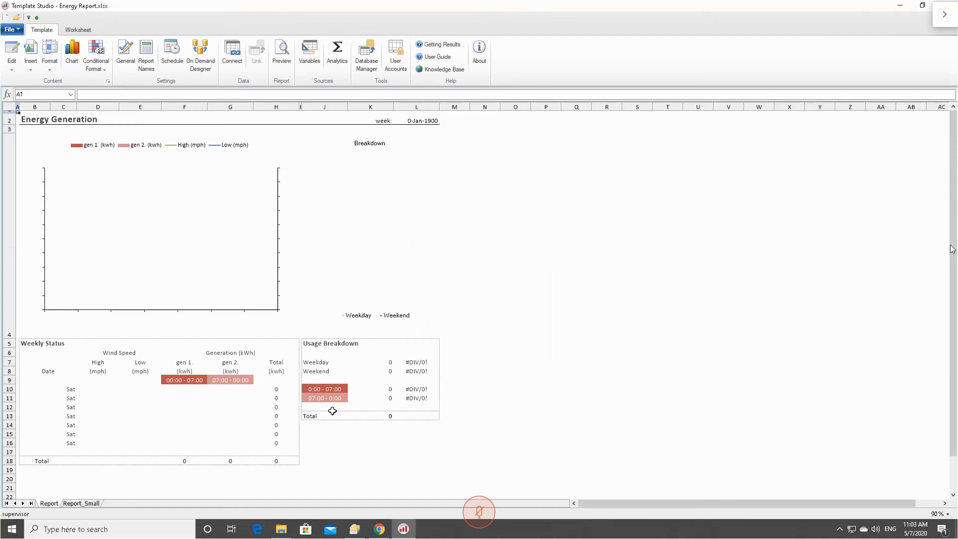
- Switch to the browser portal and sign out of the guest session
click(380, 530)
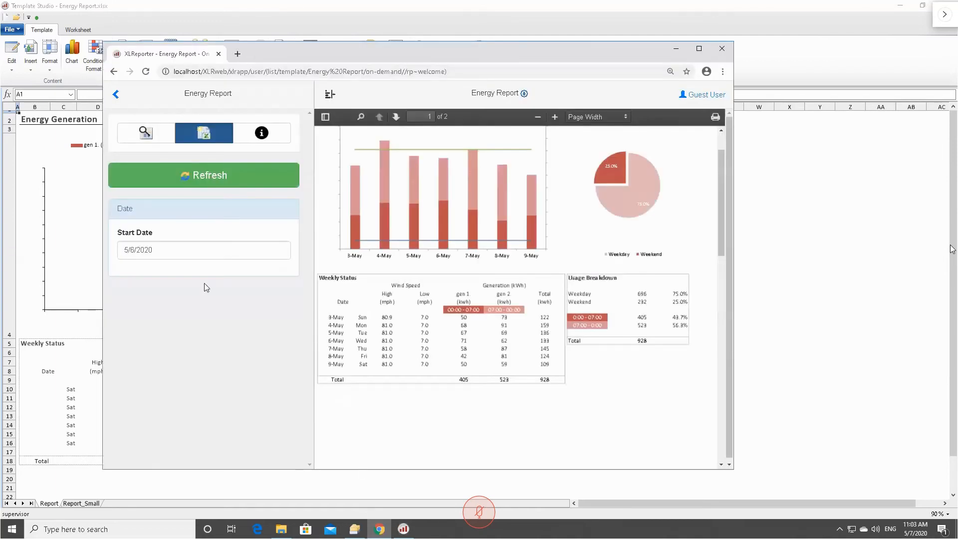
click(688, 97)
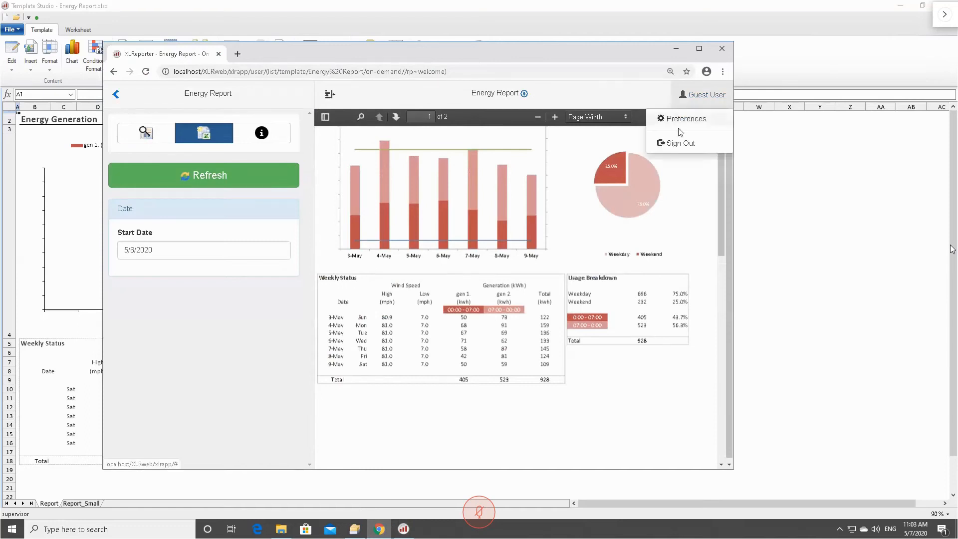
click(11, 29)
click(258, 299)
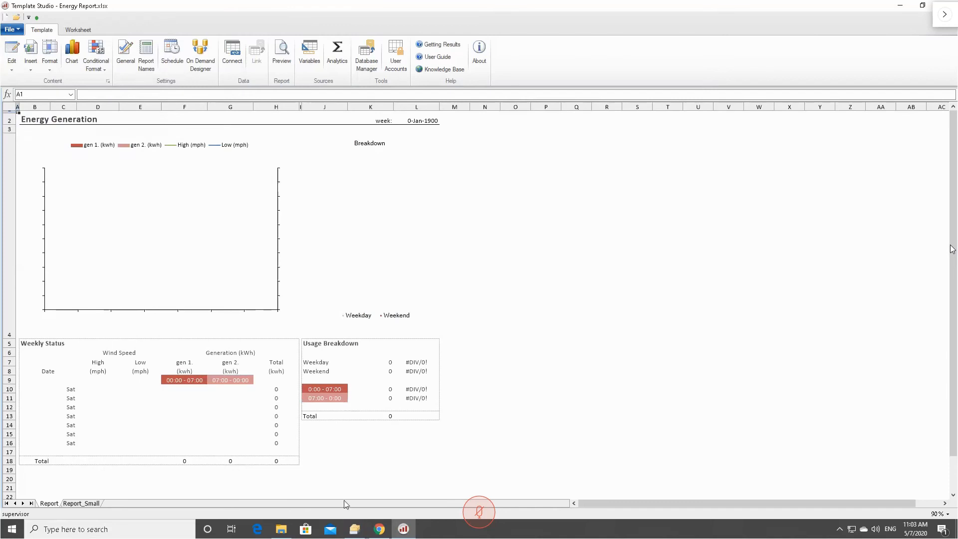
click(379, 529)
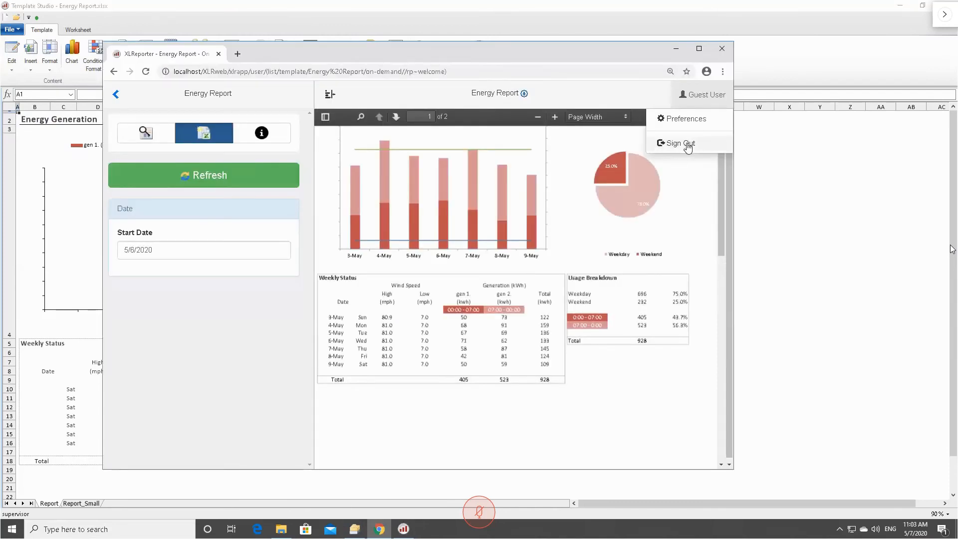
click(681, 143)
- Sign in to the web portal as 'operator' with its password
drag(315, 168, 265, 170)
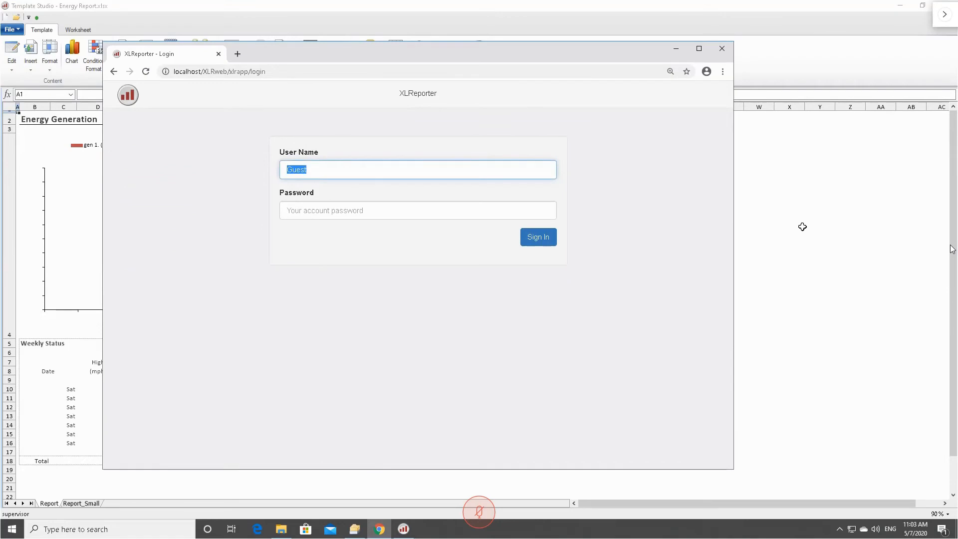
text(operator)
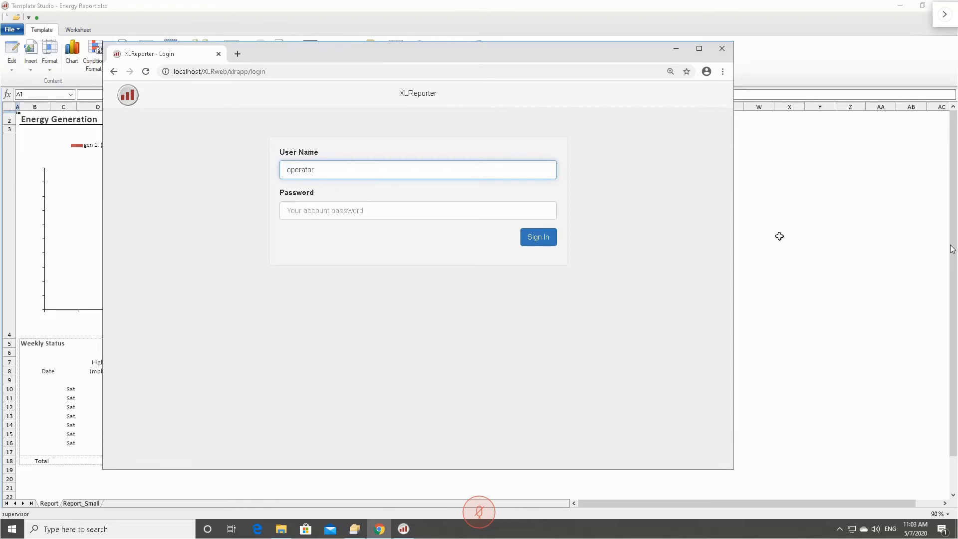
click(415, 213)
text(123)
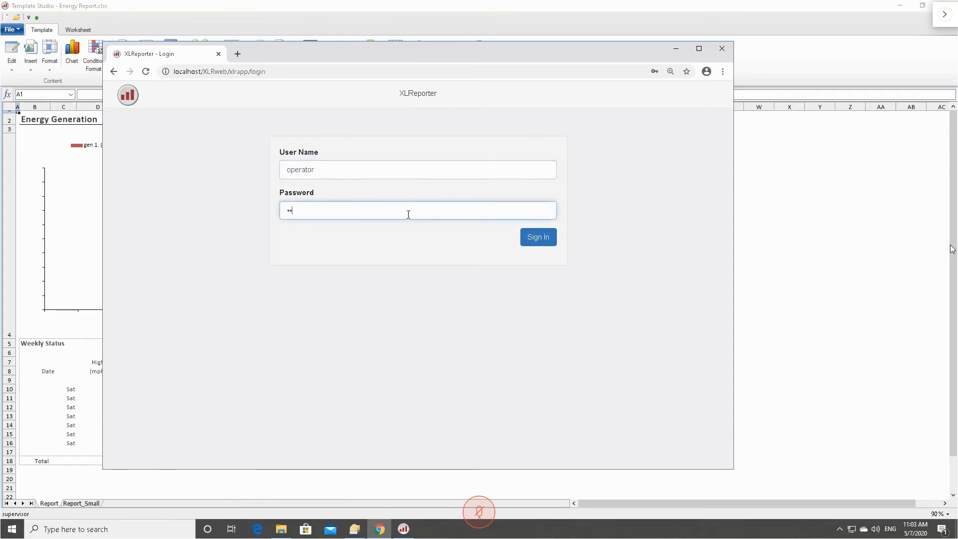
click(544, 237)
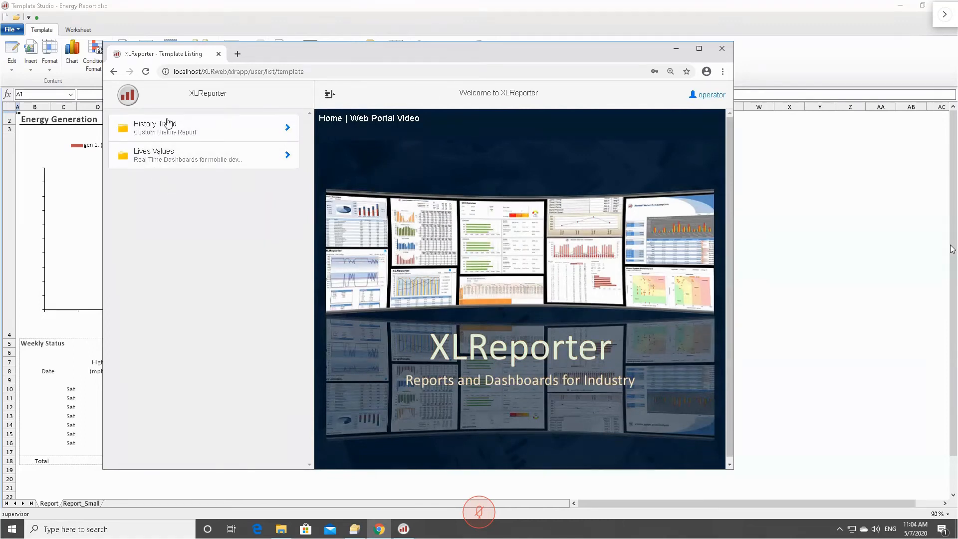
- Log out and sign back in as 'supervisor' with its password
click(708, 95)
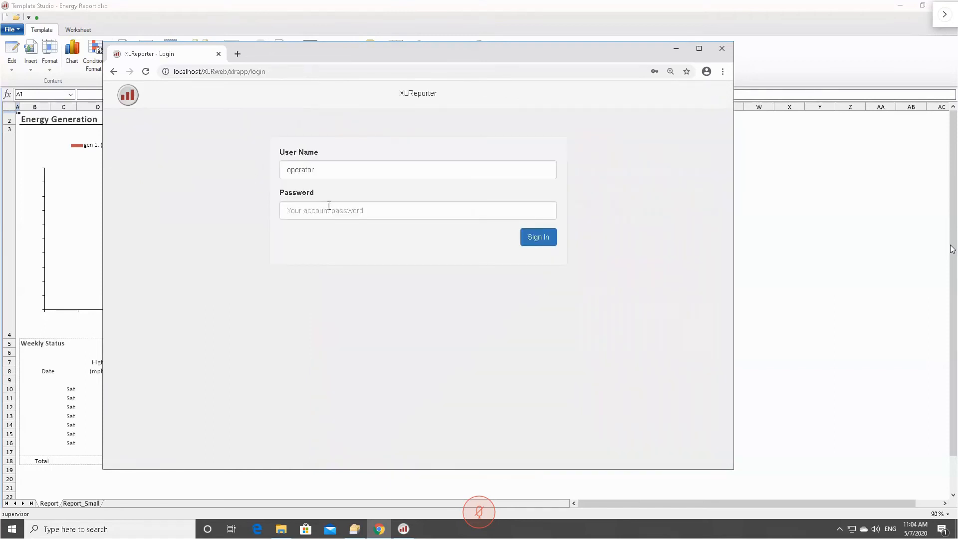
drag(319, 173, 272, 175)
text(supervisor)
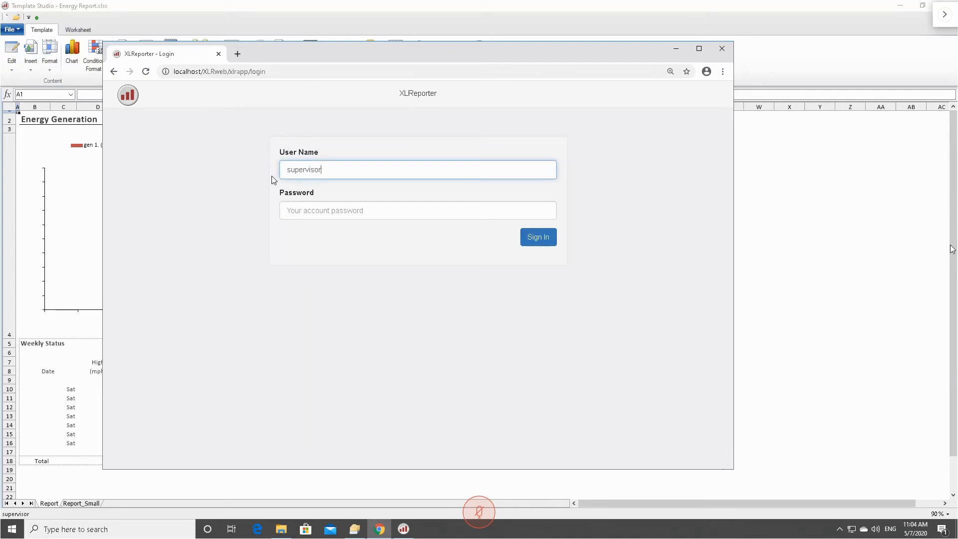
click(297, 211)
text(123)
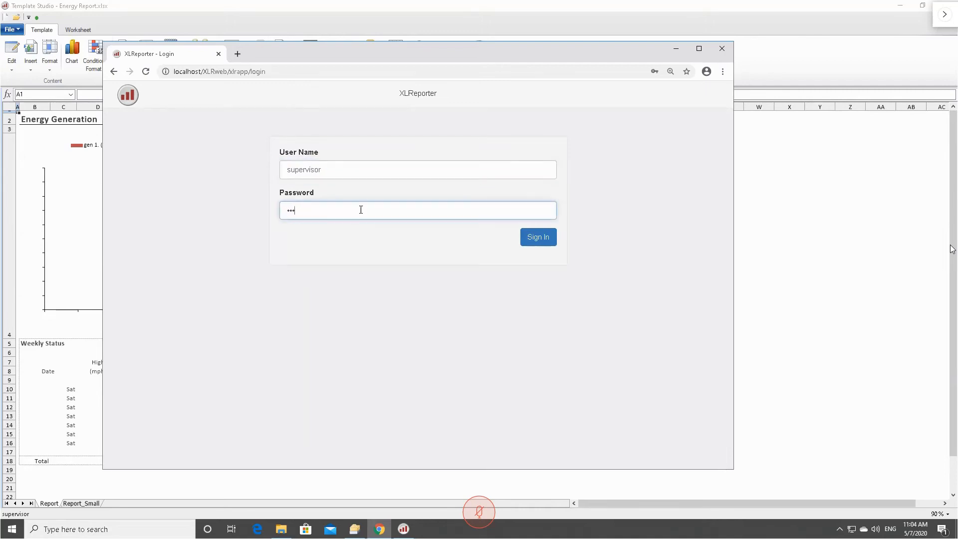
click(537, 241)
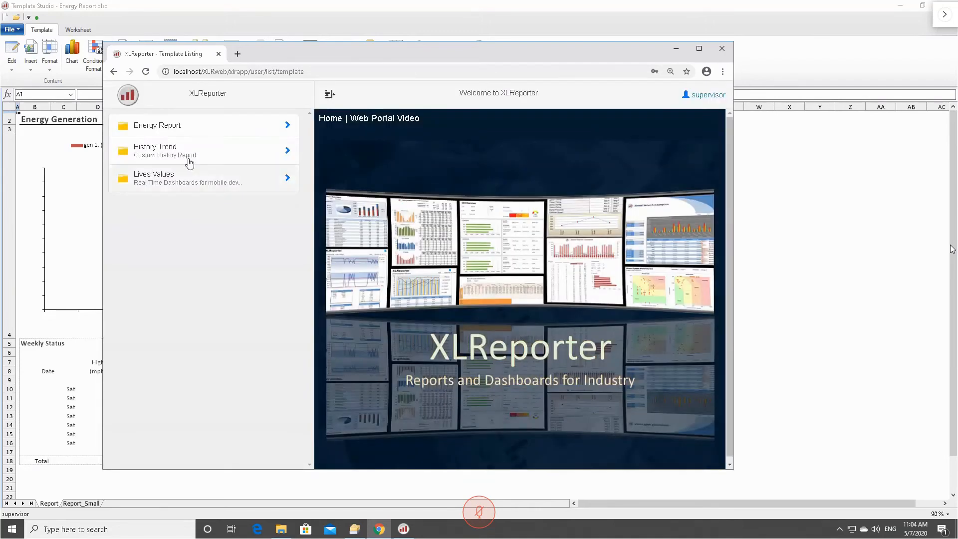
- Open the Energy Report for the week of 3-May-2020 (1186 kWh), then minimize the browser
click(190, 135)
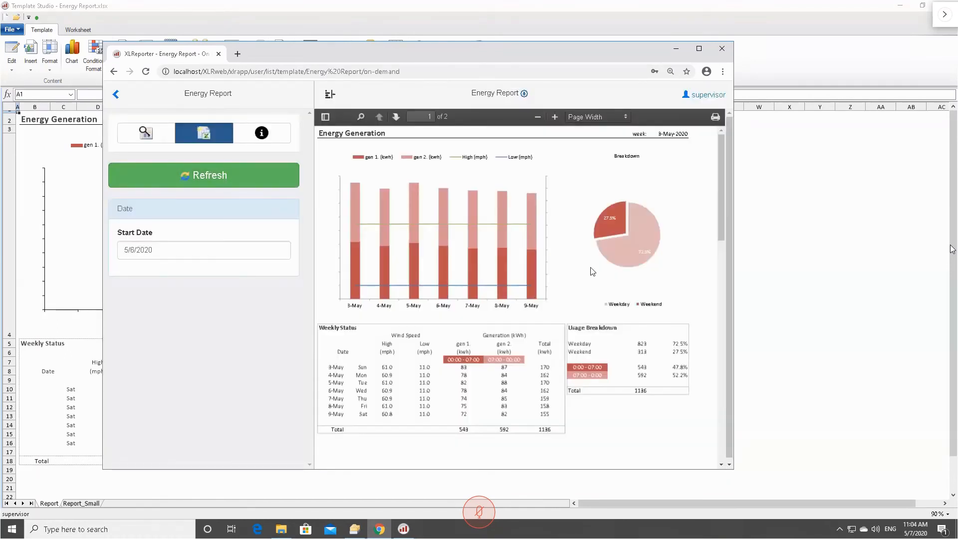
drag(636, 56, 708, 65)
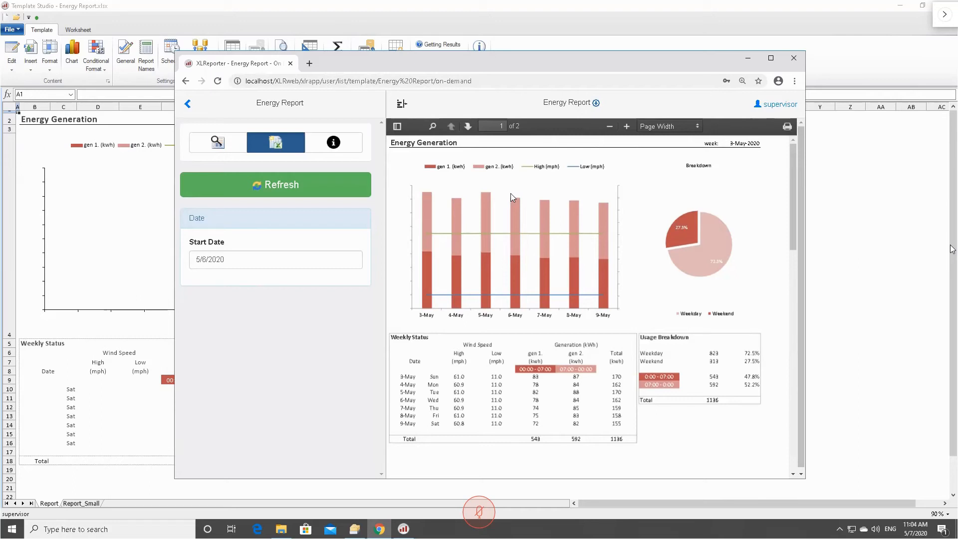
click(748, 58)
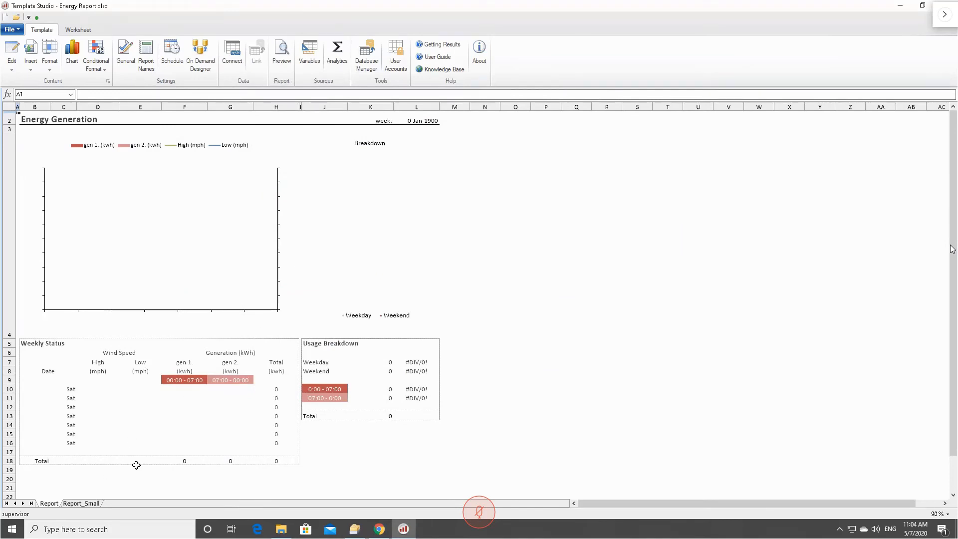
- Minimize Template Studio and reposition the OnDemandMobile Project Explorer window
click(899, 6)
drag(470, 92, 481, 89)
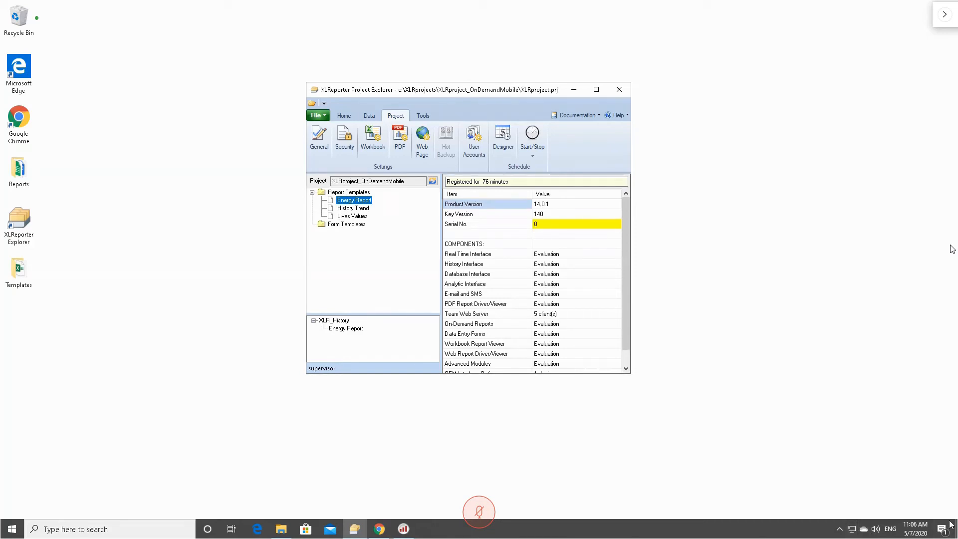
- Glance at the web Energy Report, then bring the Energy Report template back in Template Studio
click(385, 528)
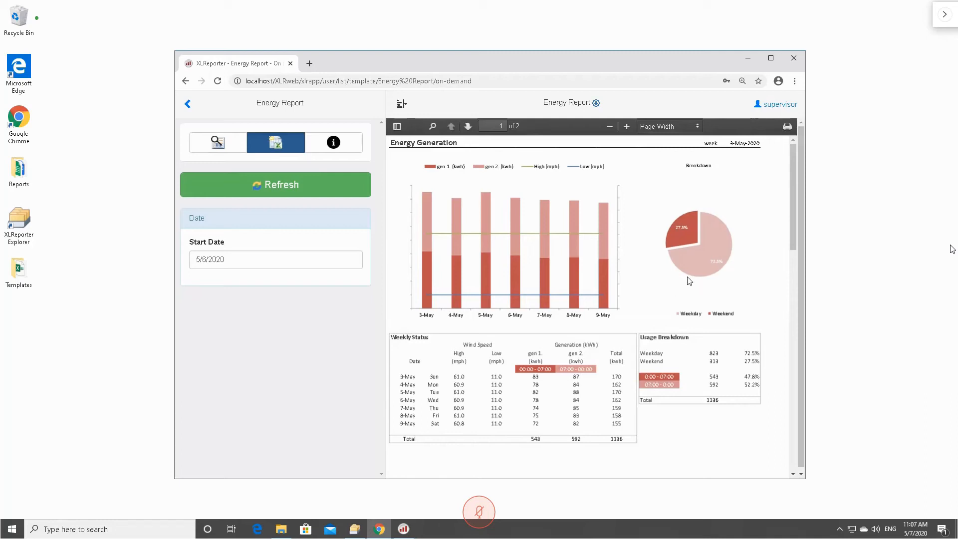
click(408, 533)
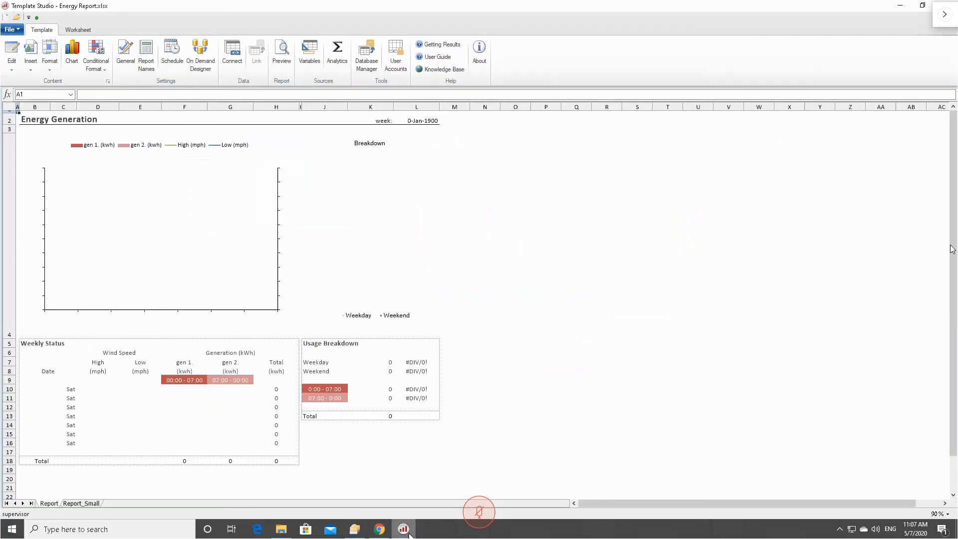
- Inspect the XLR_History Energy Report connection and WINDSPEED Formula scaling, cancelling without changes
click(232, 54)
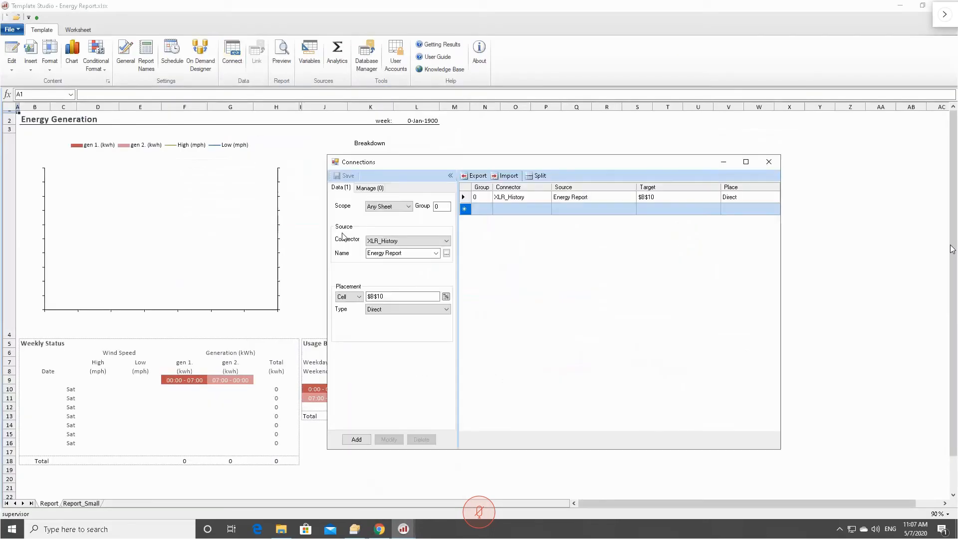
double_click(509, 198)
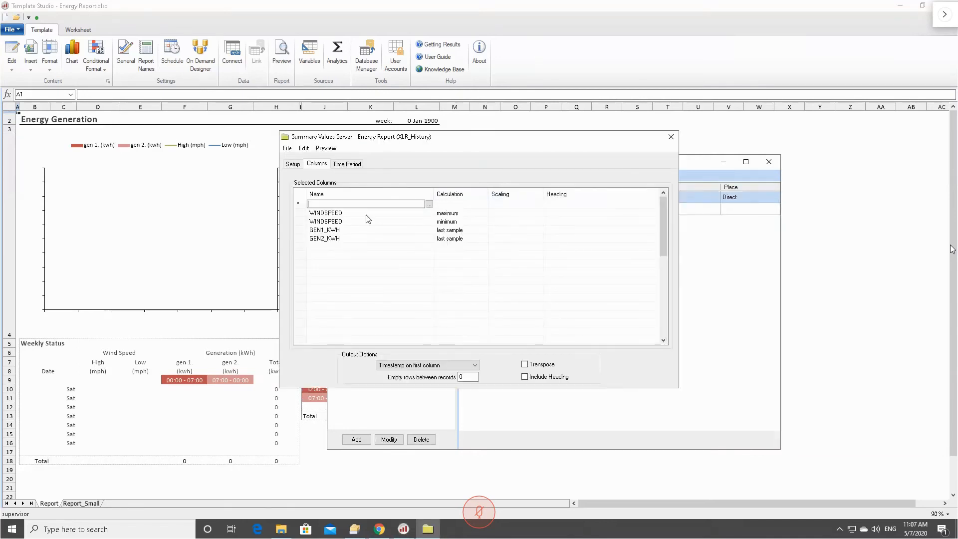
double_click(507, 214)
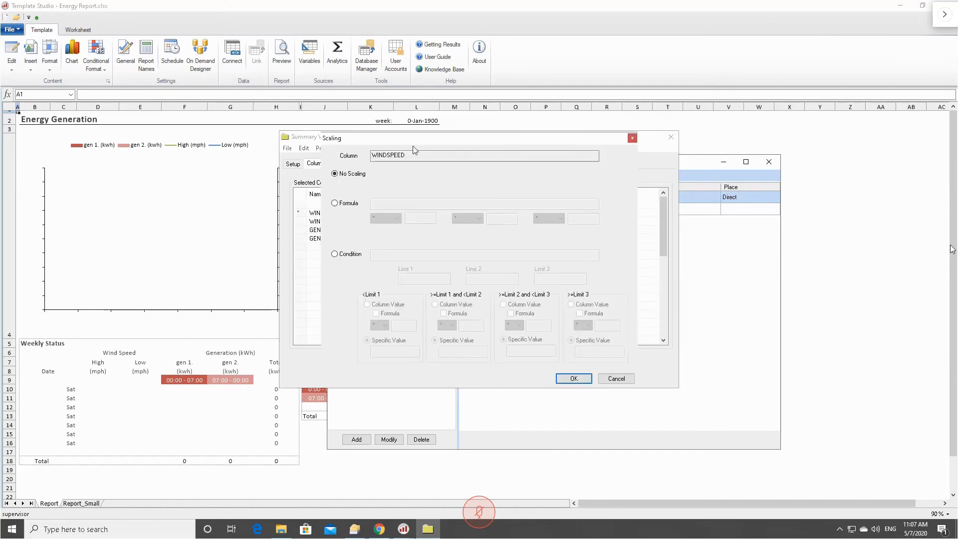
drag(415, 142, 598, 149)
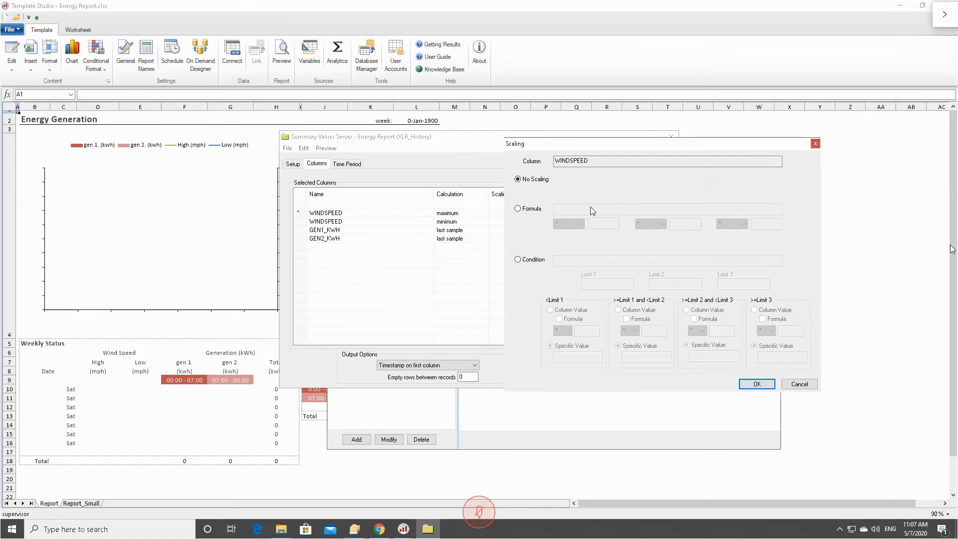
click(517, 209)
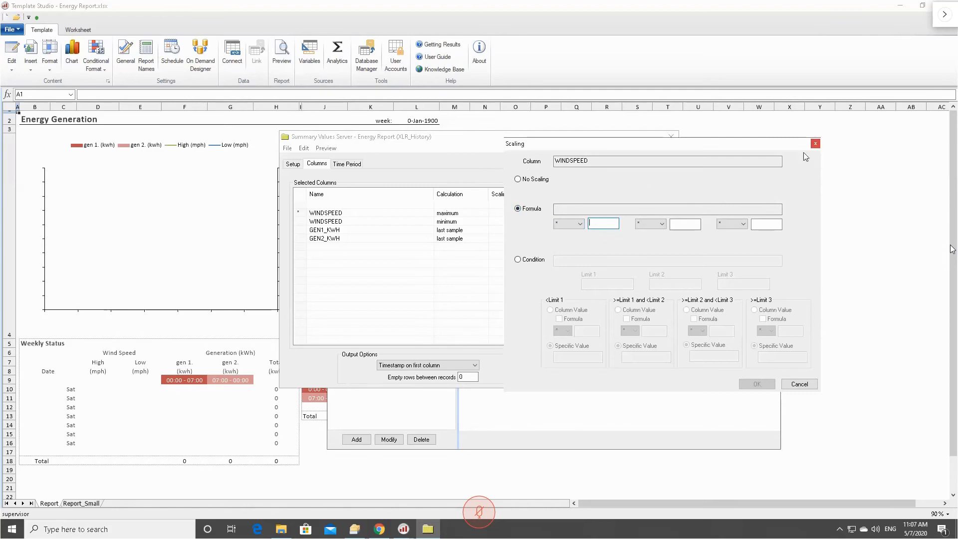
click(796, 384)
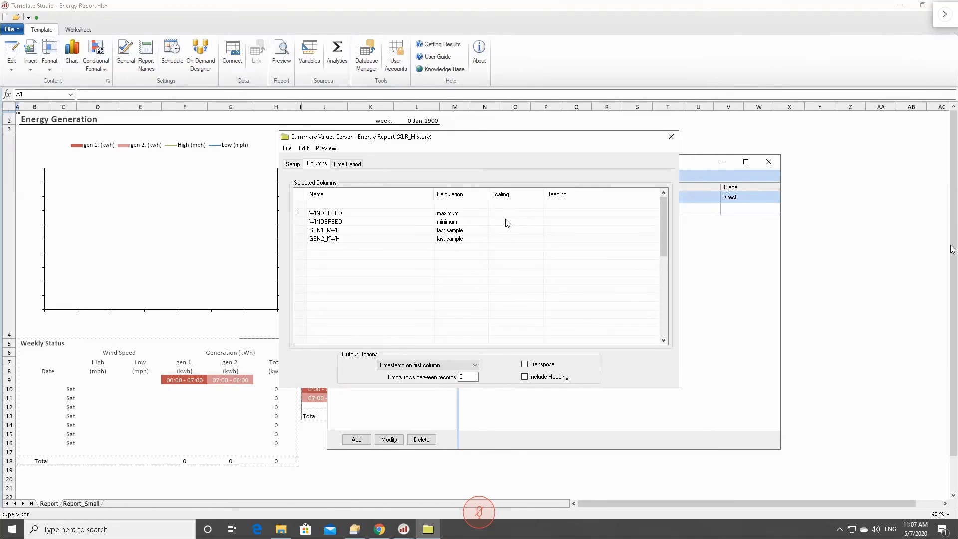
click(672, 137)
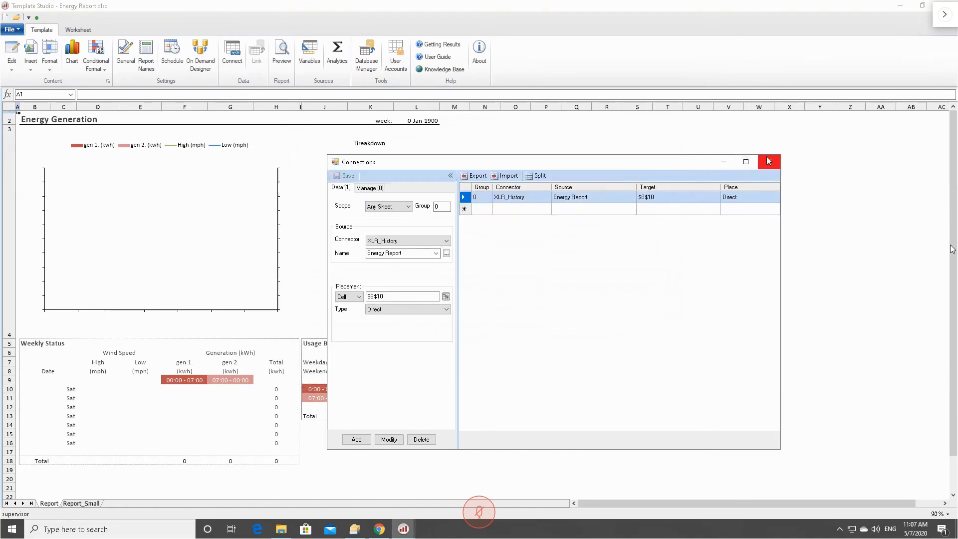
- Close the Connections list and select cells N5:S13, Q4, then D10 on the sheet
click(767, 159)
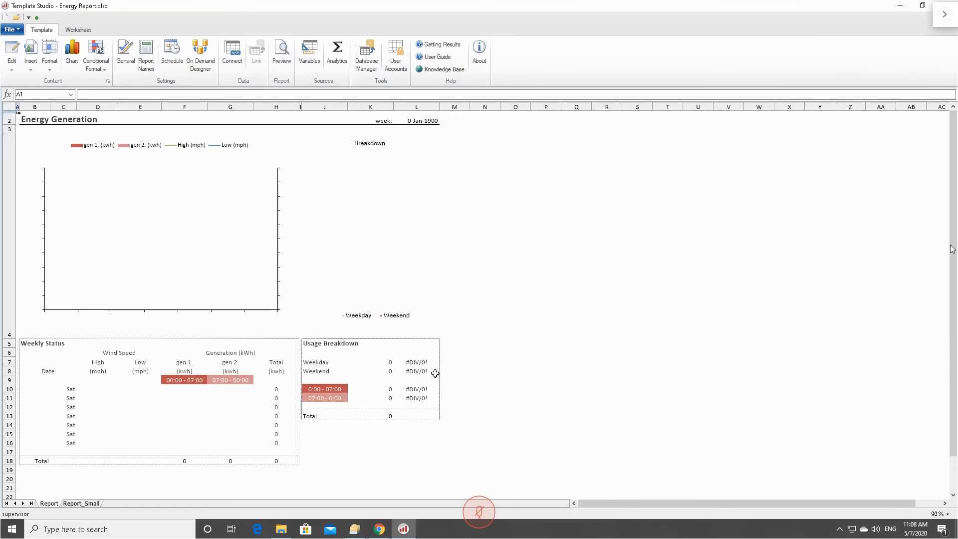
drag(487, 344, 648, 417)
click(579, 318)
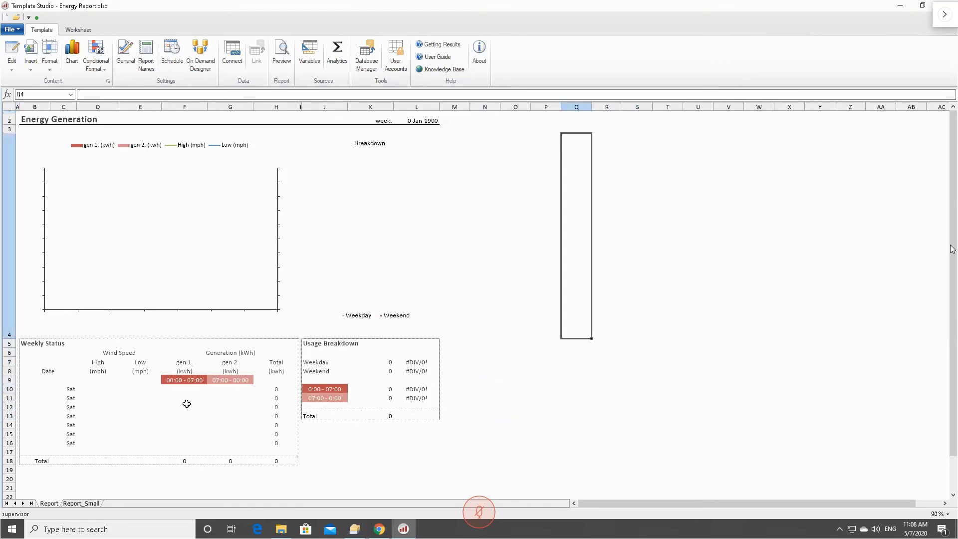
click(94, 390)
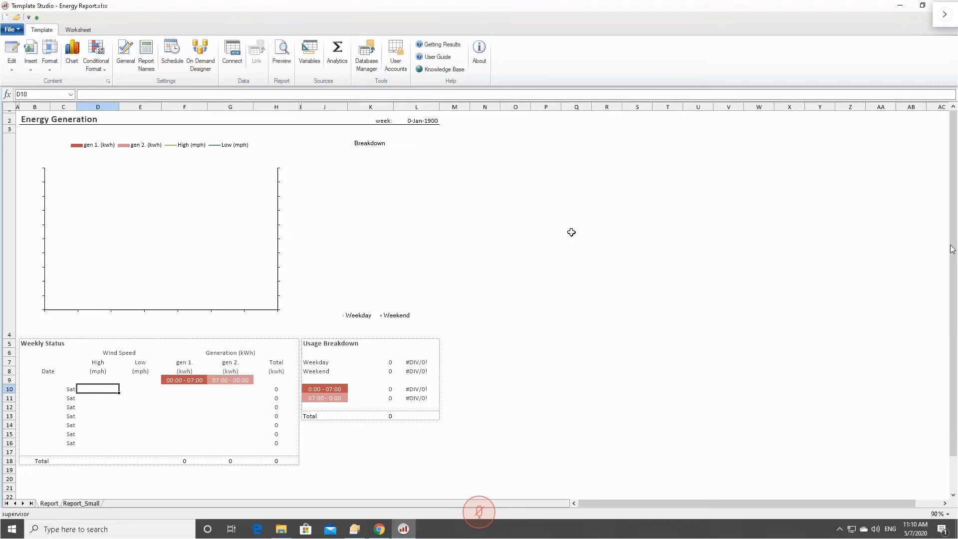
- Minimize Template Studio and the browser report, then open User Accounts in Project Explorer
click(901, 6)
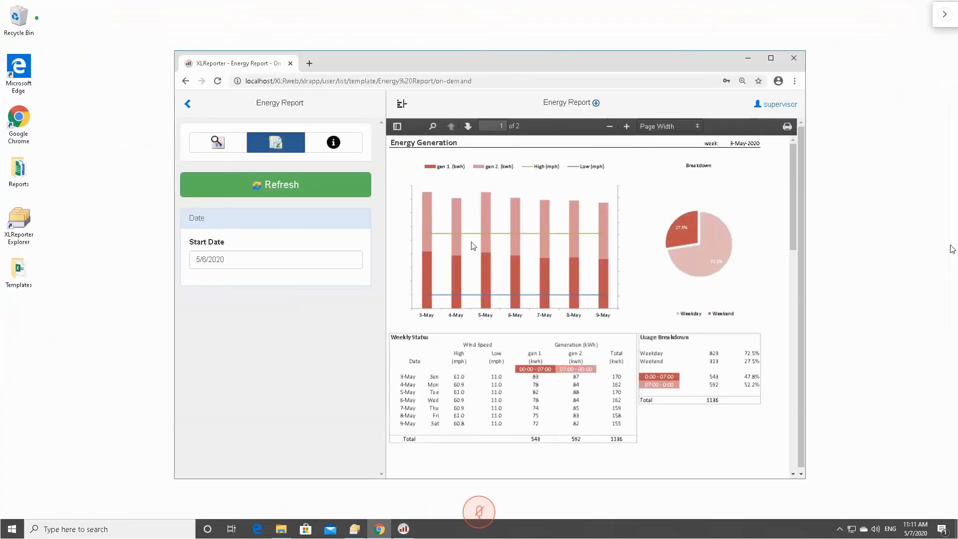
click(745, 58)
click(474, 141)
- Unlock User Accounts with the admin password, look over the supervisor and operator accounts, then close the list
text(admin)
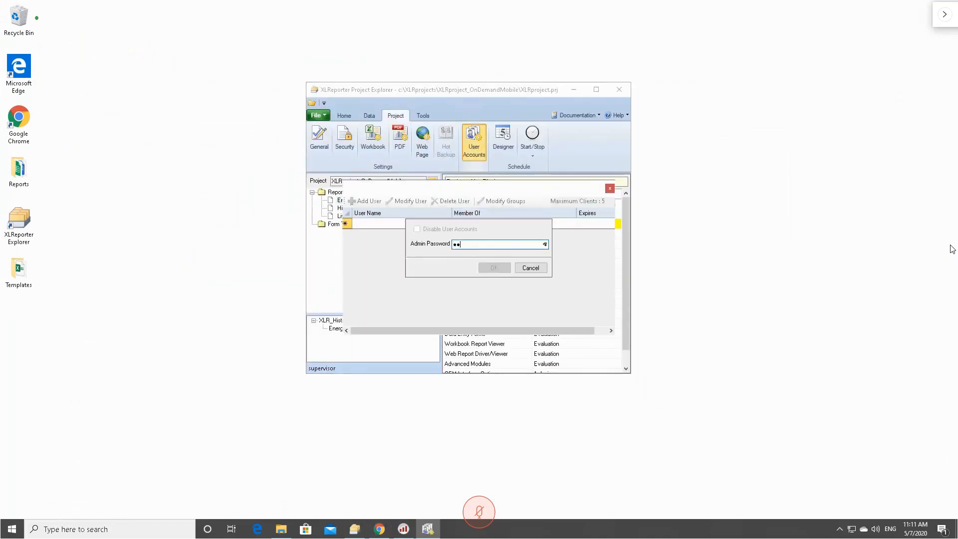
click(493, 267)
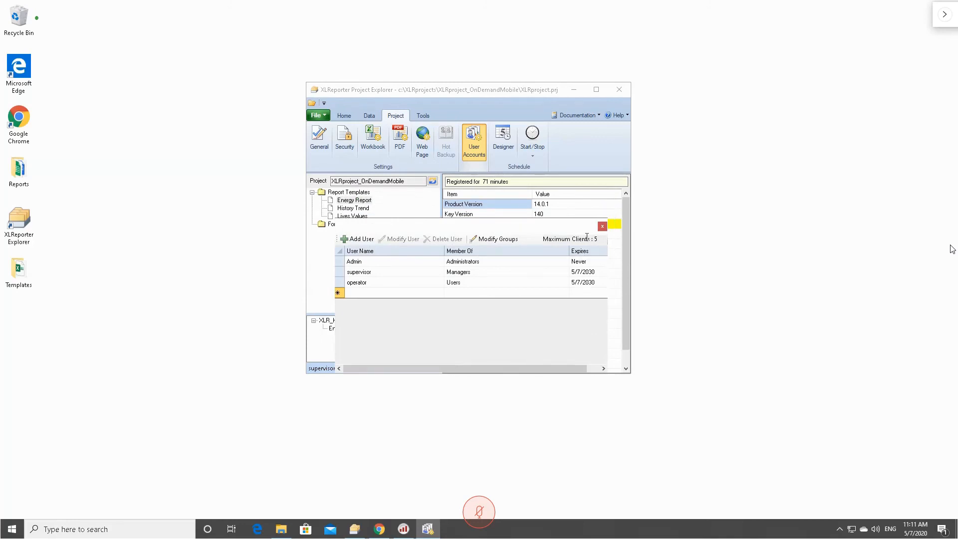
click(405, 293)
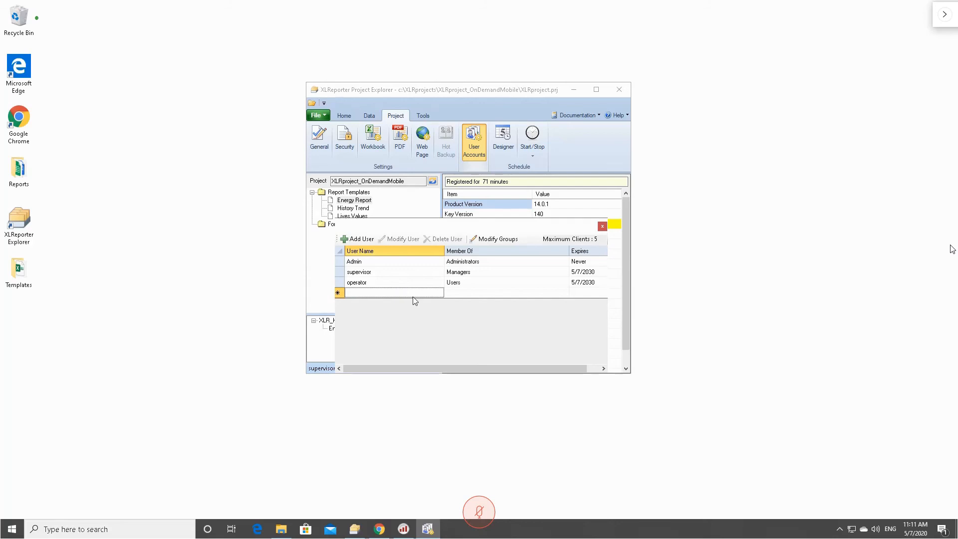
click(376, 274)
click(385, 282)
click(386, 293)
click(603, 226)
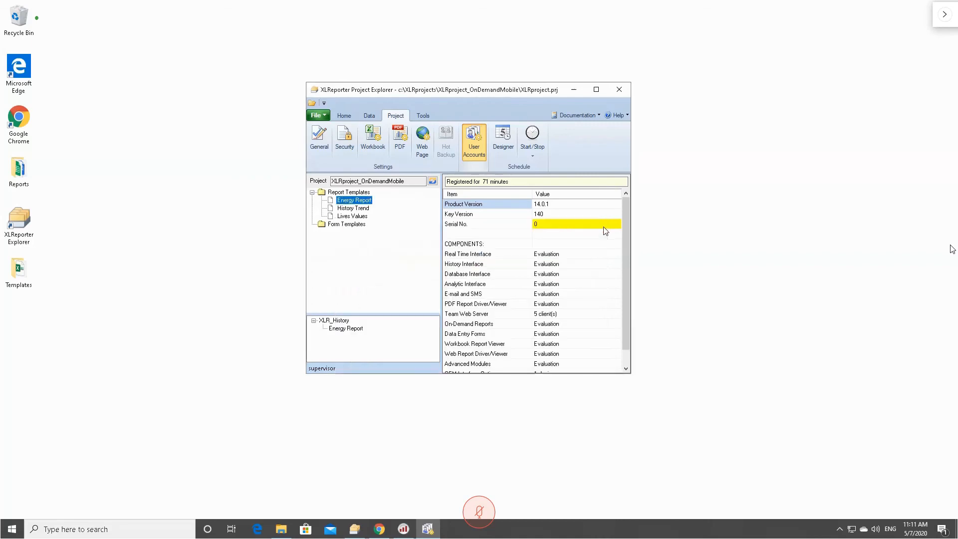
- Open the Connectors list from the Data tab and move and enlarge its window
click(375, 115)
click(329, 142)
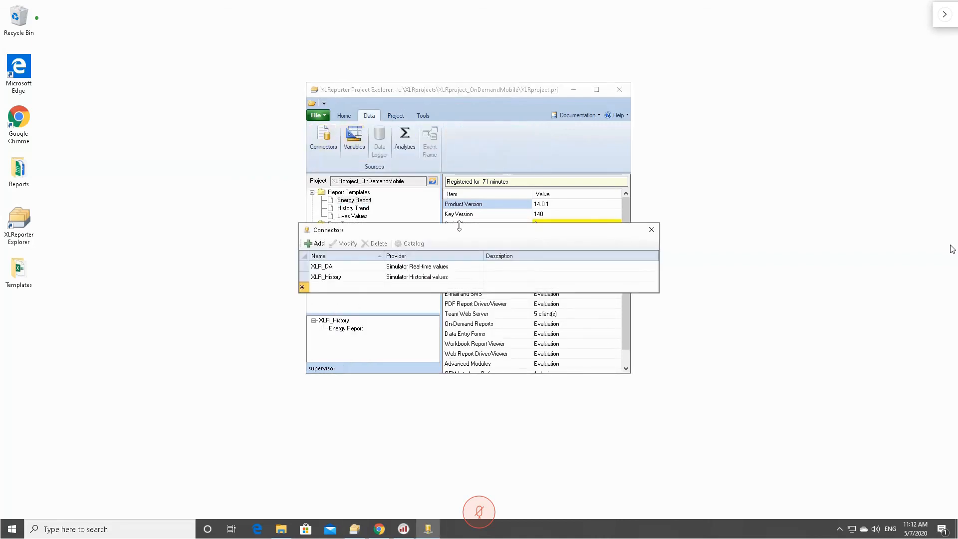
drag(461, 234, 465, 209)
drag(439, 266, 440, 325)
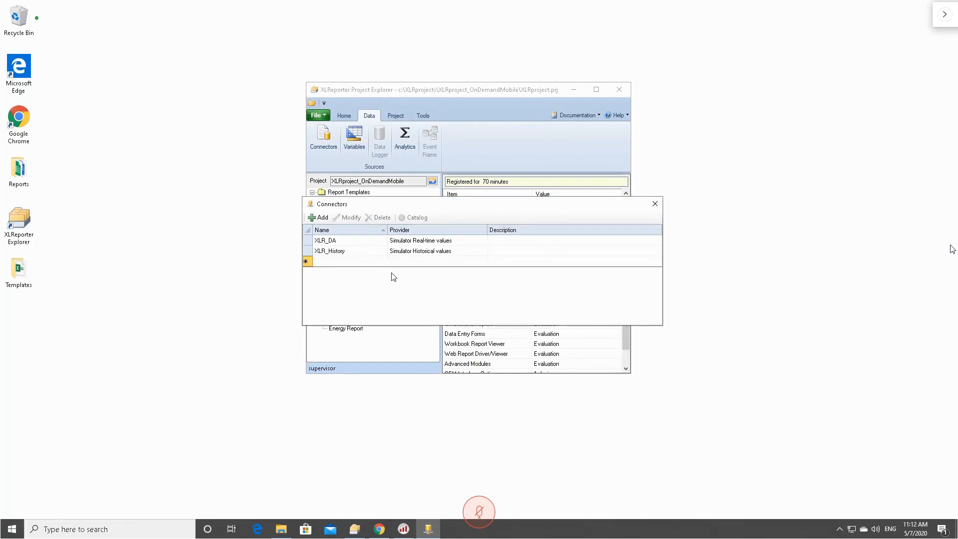
- Look over the XLR_DA and XLR_History connectors, then start adding a new connector
click(342, 262)
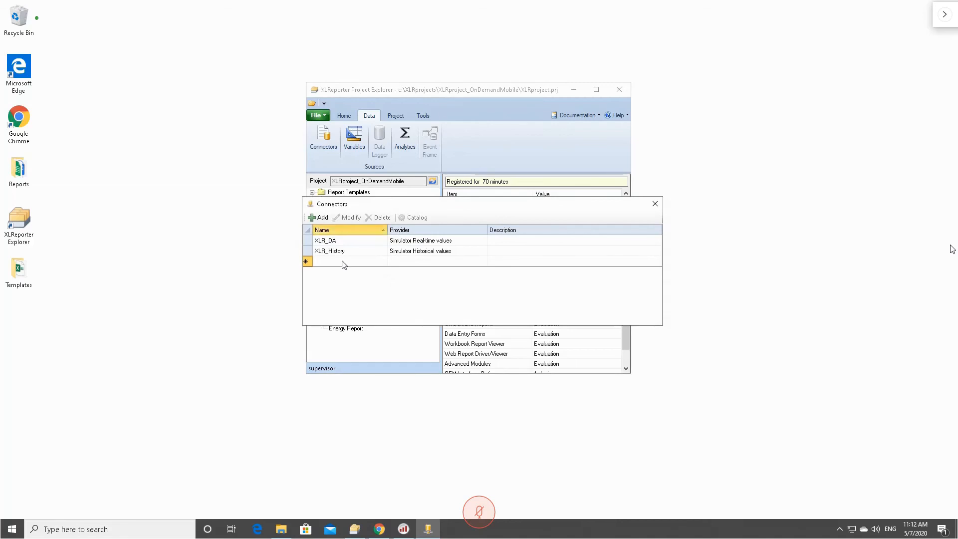
click(363, 254)
click(360, 243)
click(359, 252)
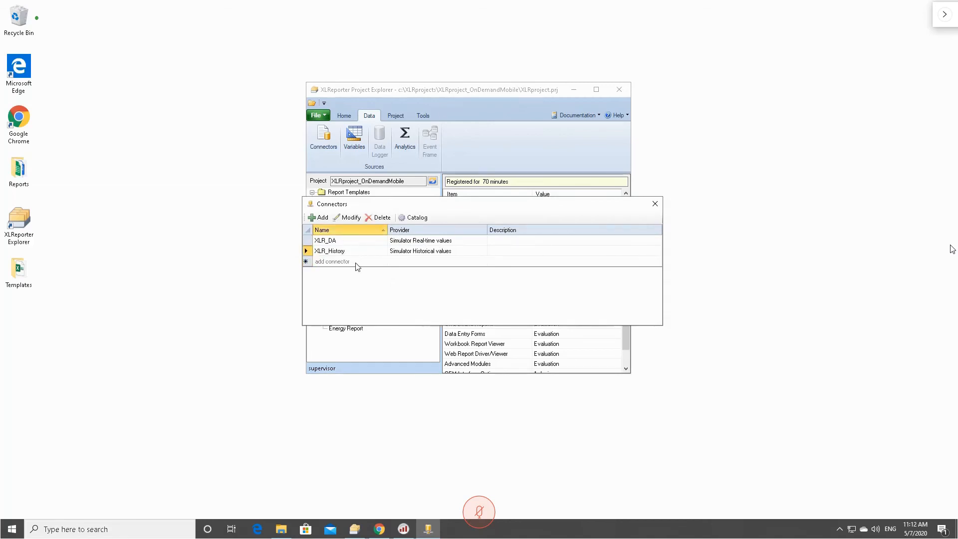
click(356, 263)
click(318, 217)
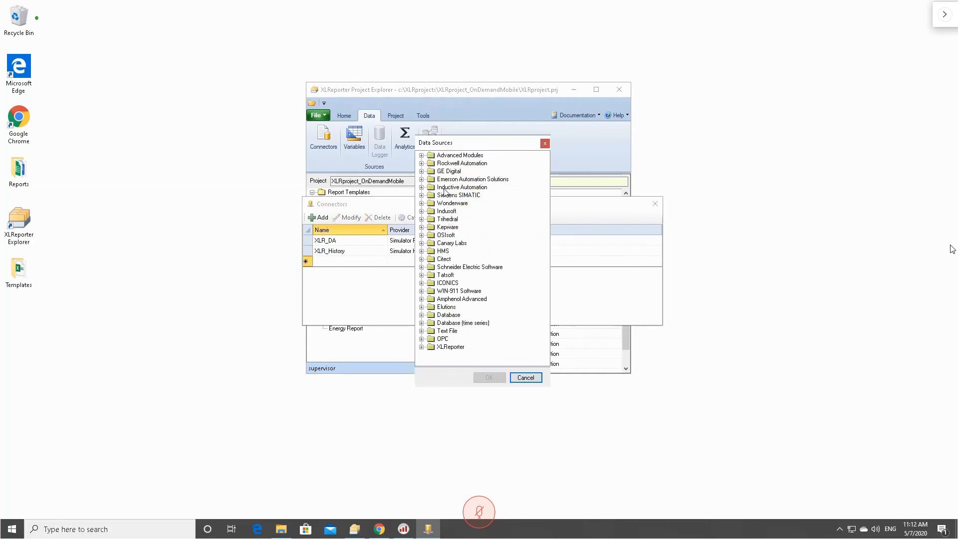
- Expand and collapse the Database, Rockwell Automation, Wonderware and Emerson data sources, then cancel the picker
click(423, 315)
click(422, 299)
click(422, 163)
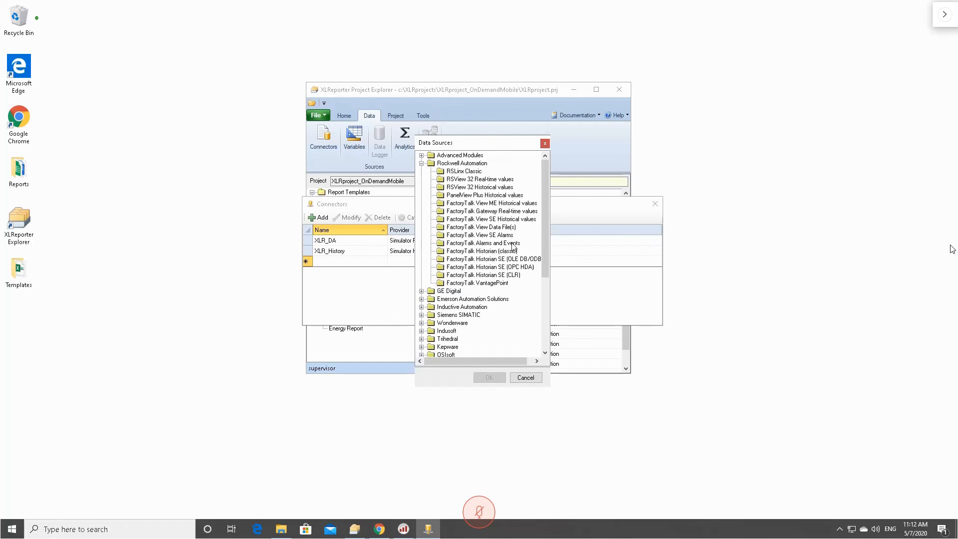
click(422, 164)
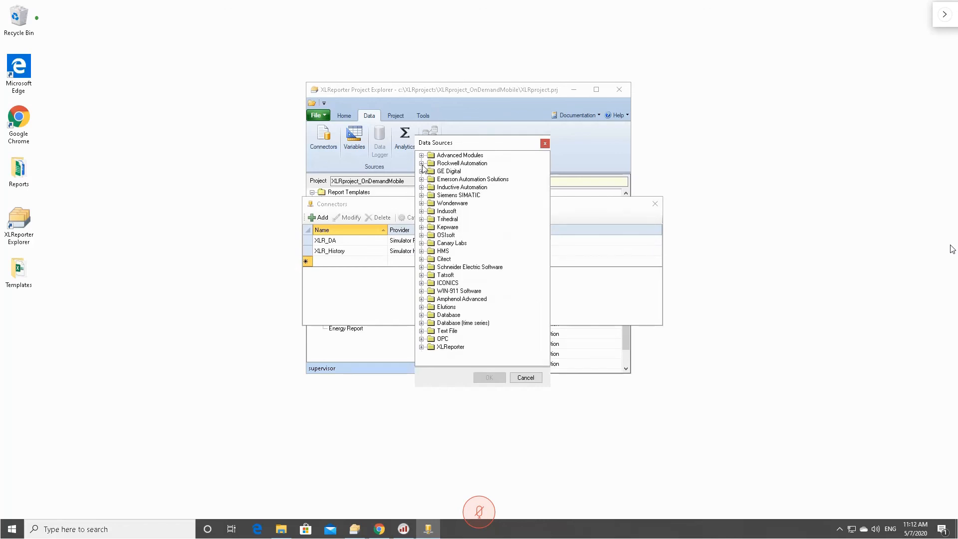
click(423, 204)
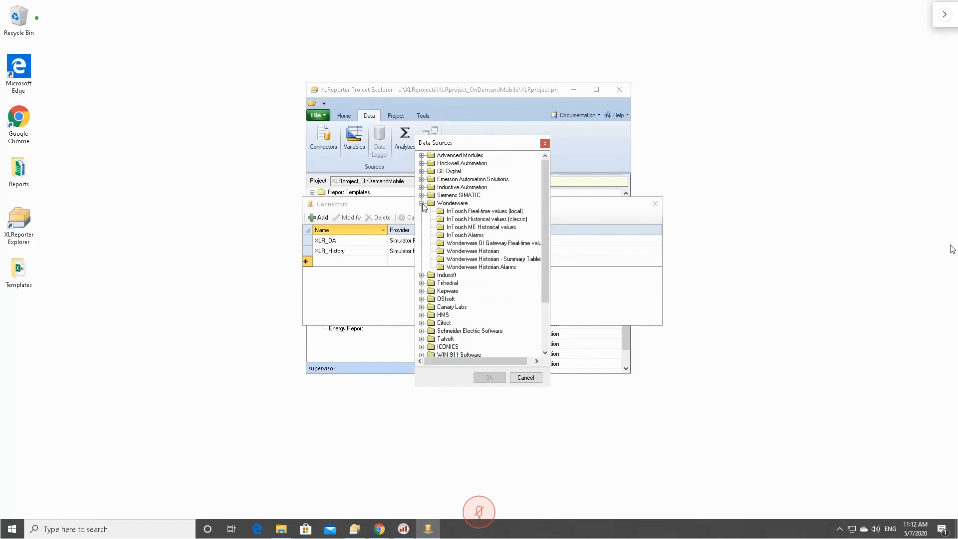
click(421, 203)
click(422, 179)
click(421, 179)
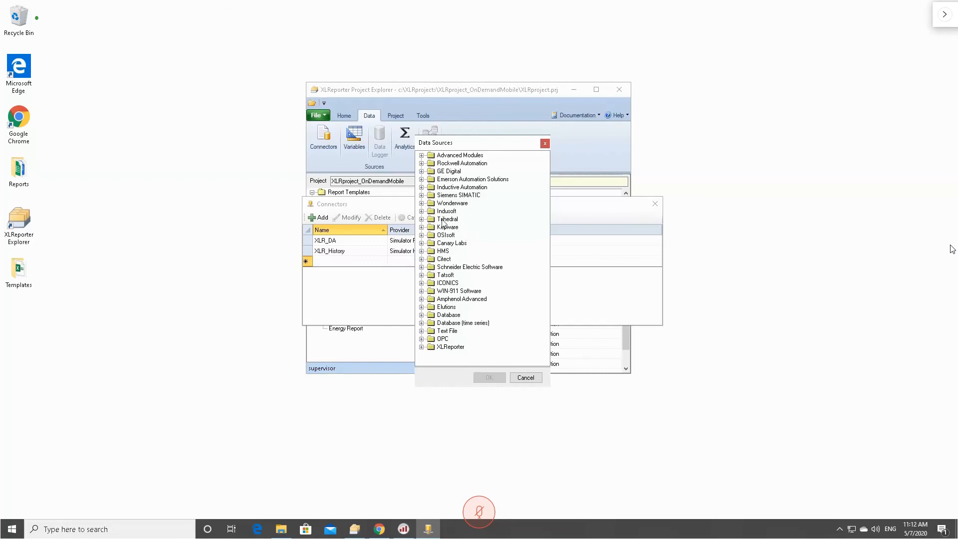
click(518, 372)
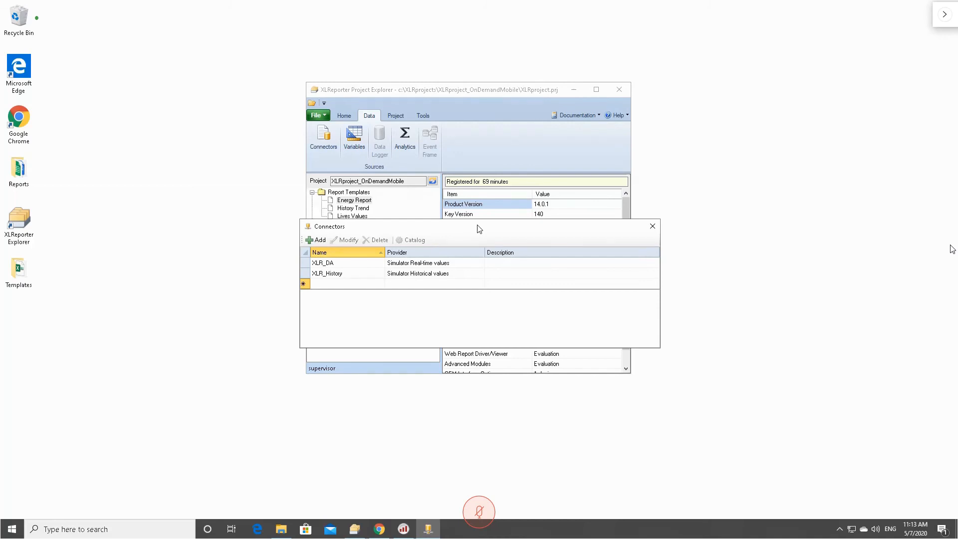
- Close the Connectors dialog, reopen and close it again, then return to the Home tab
drag(479, 228, 483, 243)
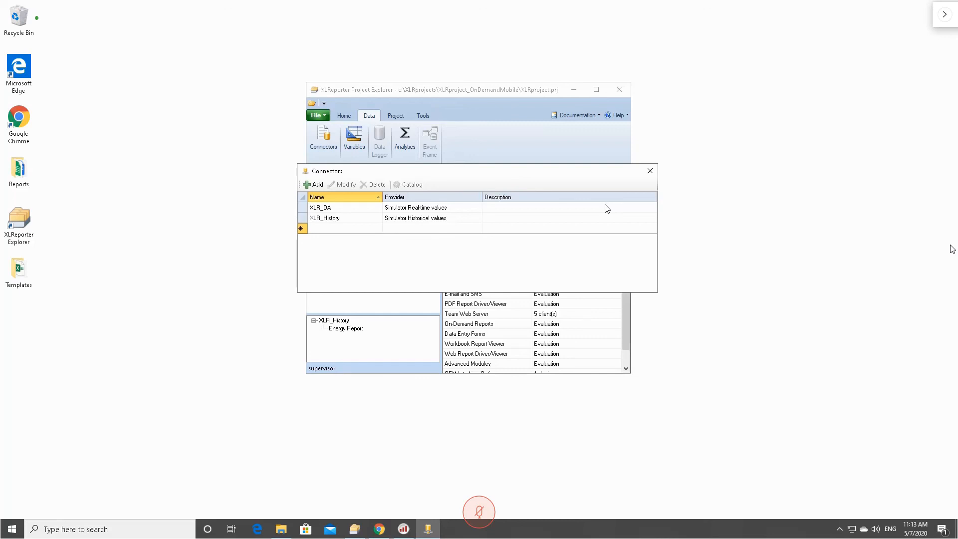
click(650, 172)
drag(434, 94, 450, 103)
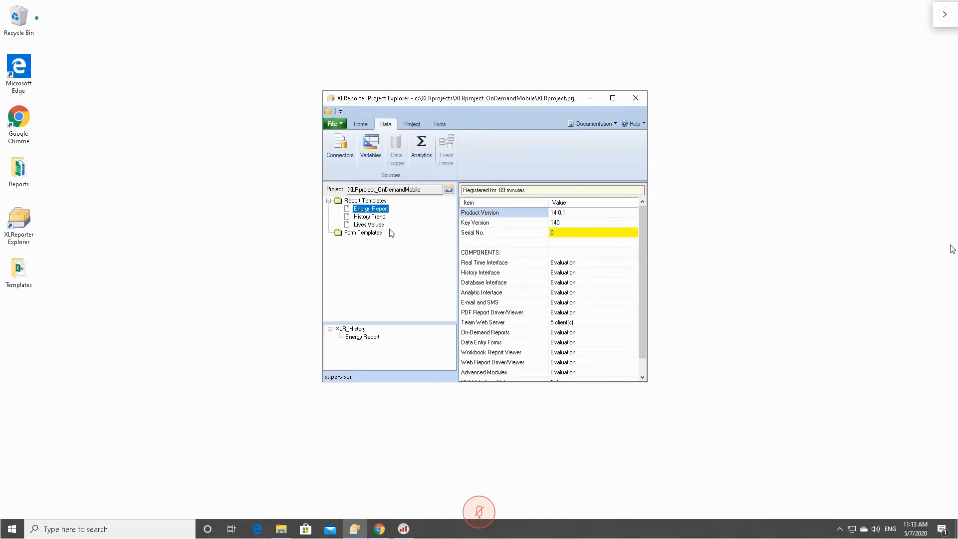
click(343, 158)
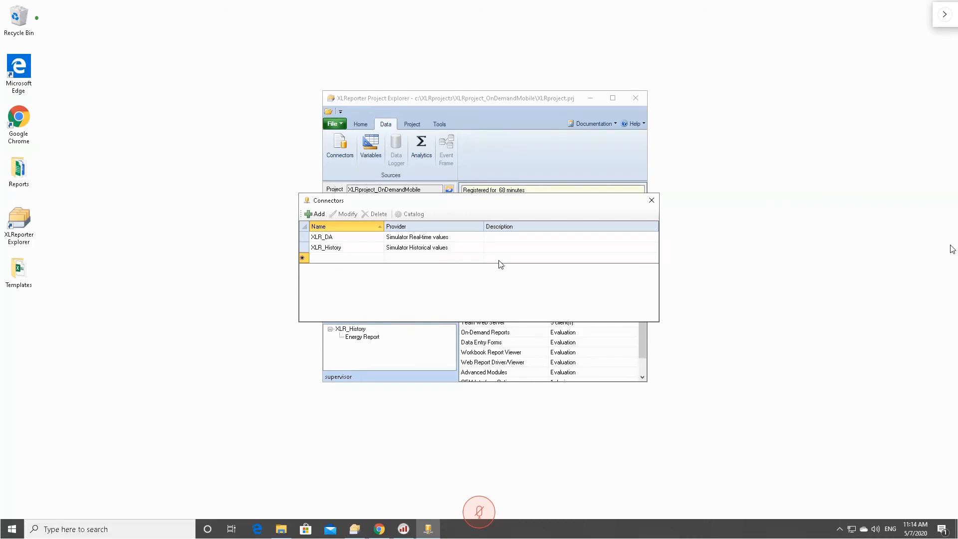
click(651, 200)
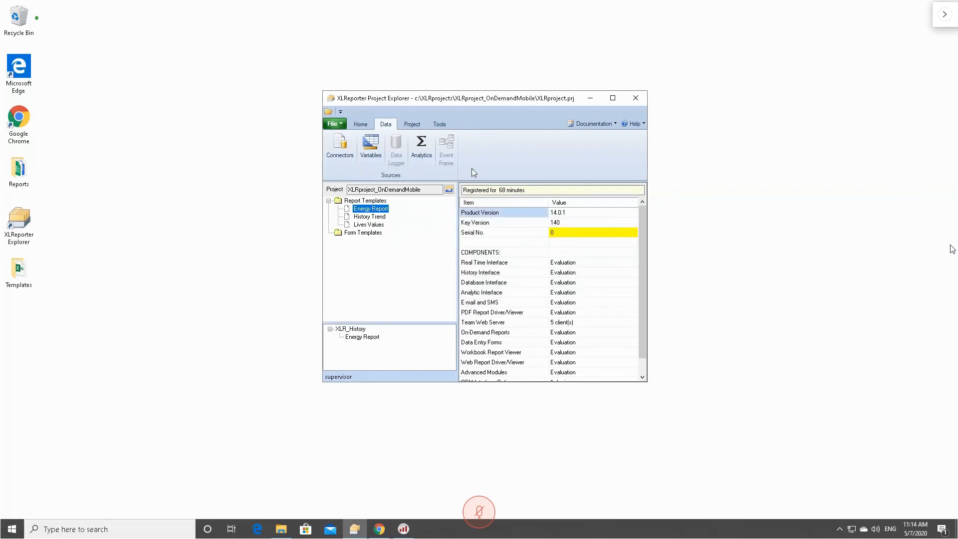
click(361, 125)
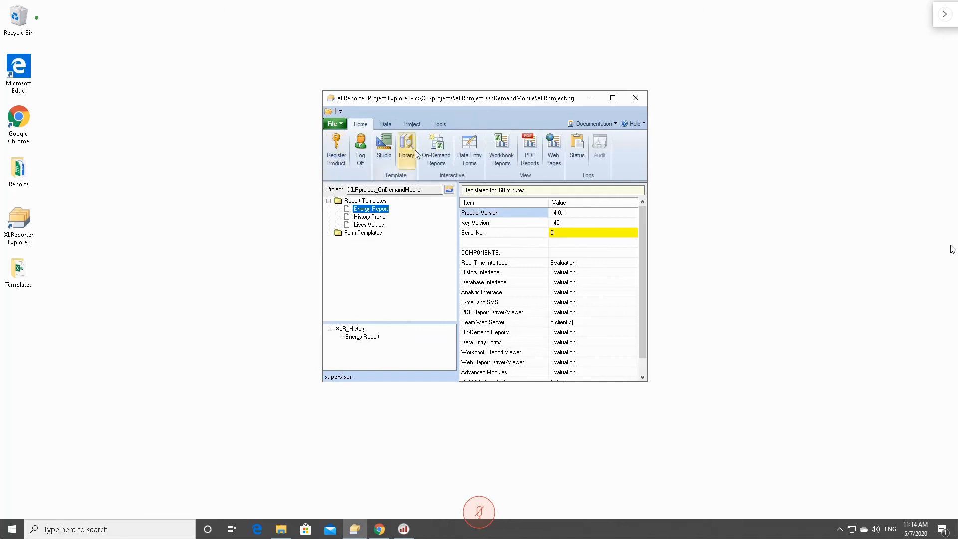
- Start a Library template from Process Tables > Real Time > Values
click(407, 150)
click(554, 377)
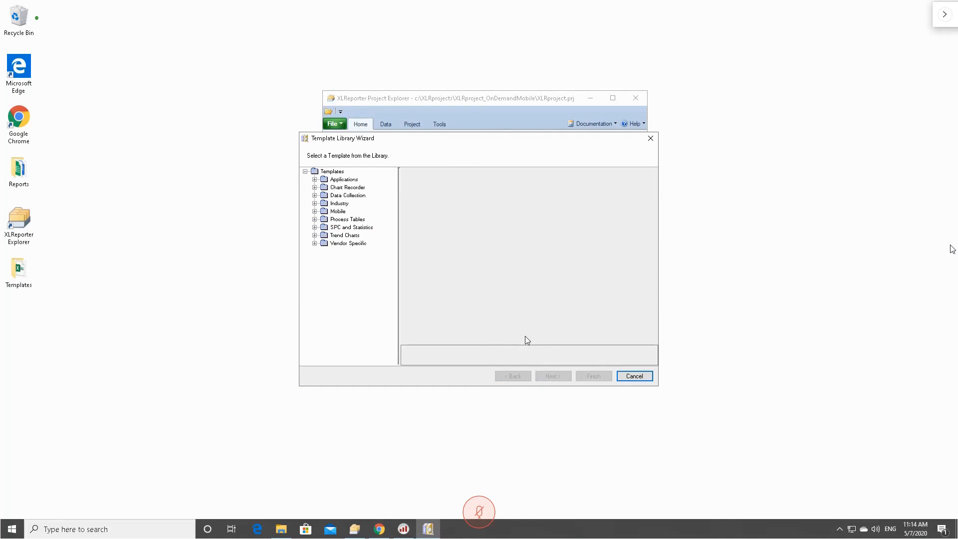
click(315, 219)
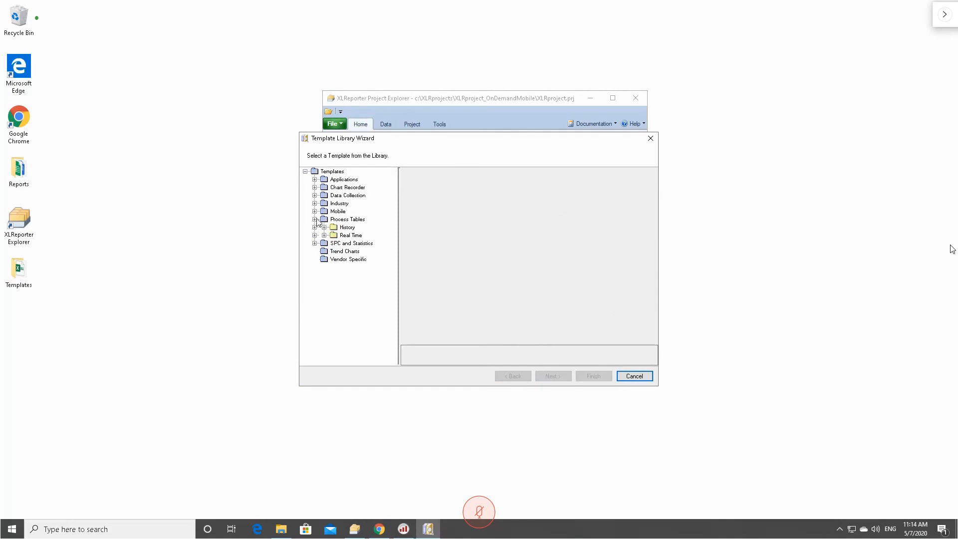
click(324, 235)
click(358, 251)
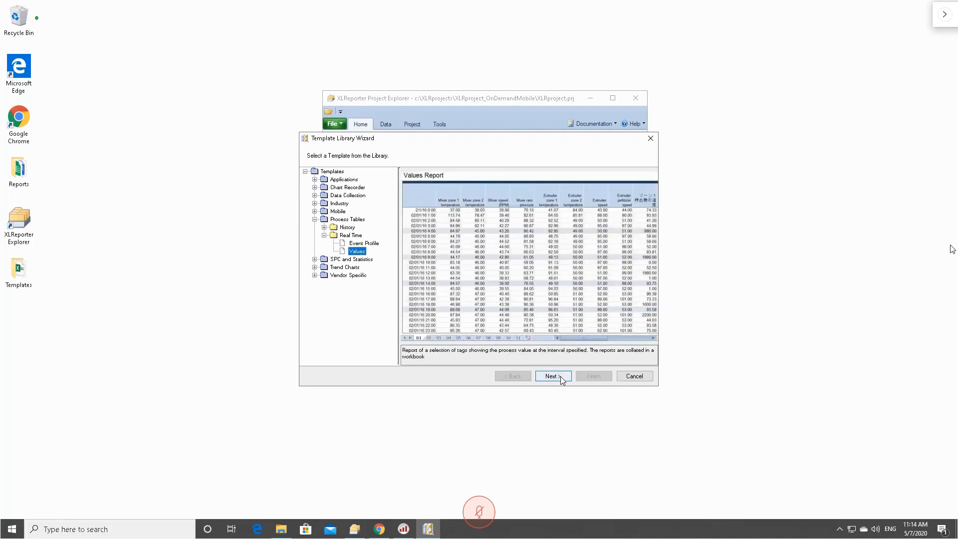
click(553, 377)
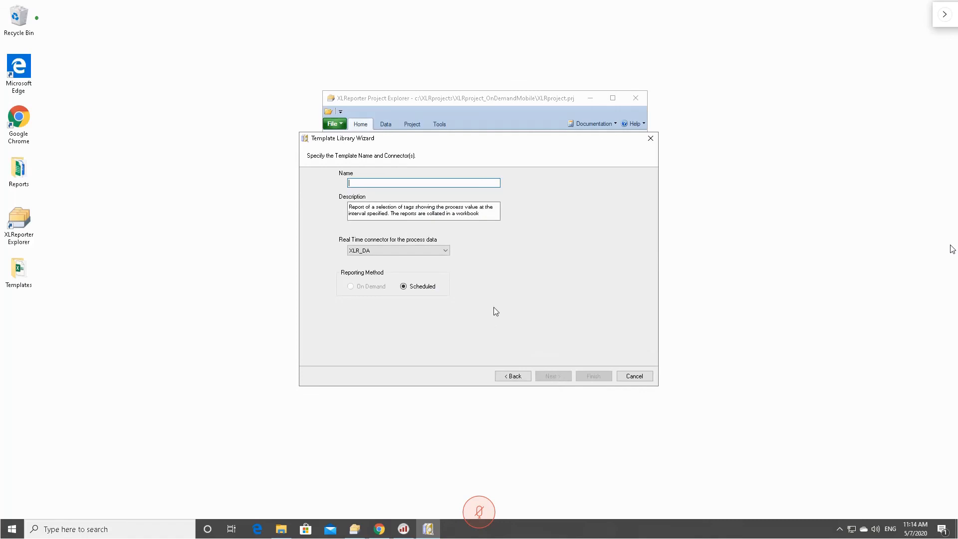
- Name the template '15 minute Turb' and open the tag browser for Tag 1
text(15 minute Turb)
click(552, 376)
click(470, 216)
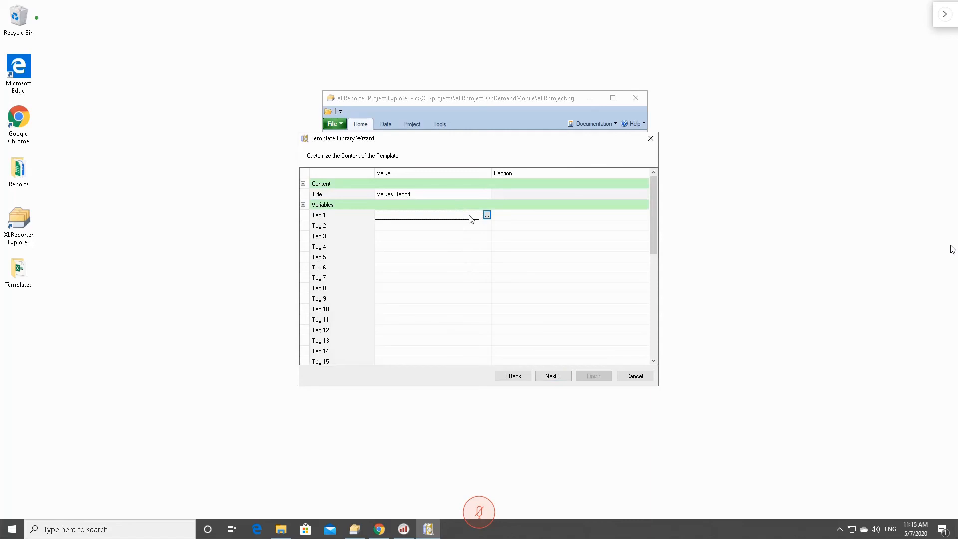
click(487, 215)
- Add the four Mixer and four Extruder tags from the Online folder to the template
double_click(338, 159)
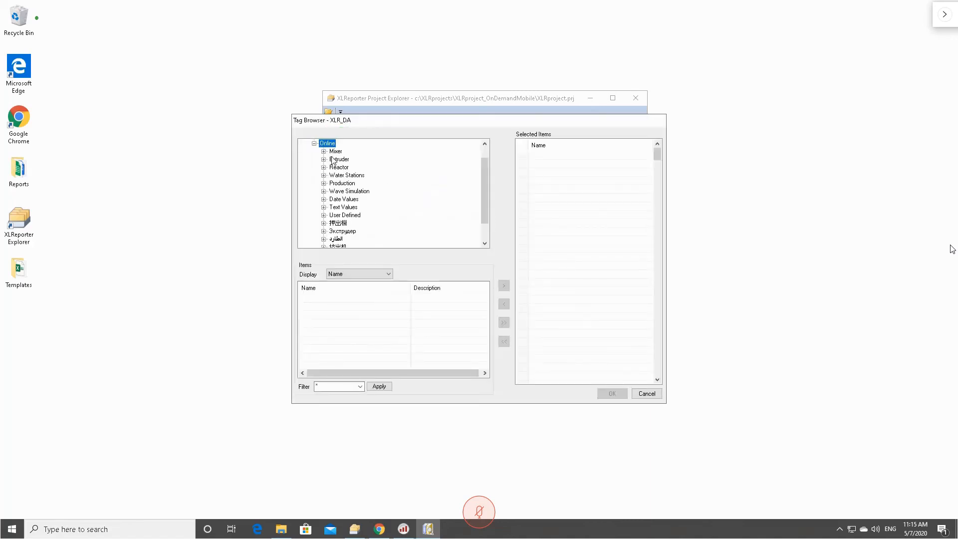
click(335, 152)
click(504, 322)
click(339, 159)
click(504, 322)
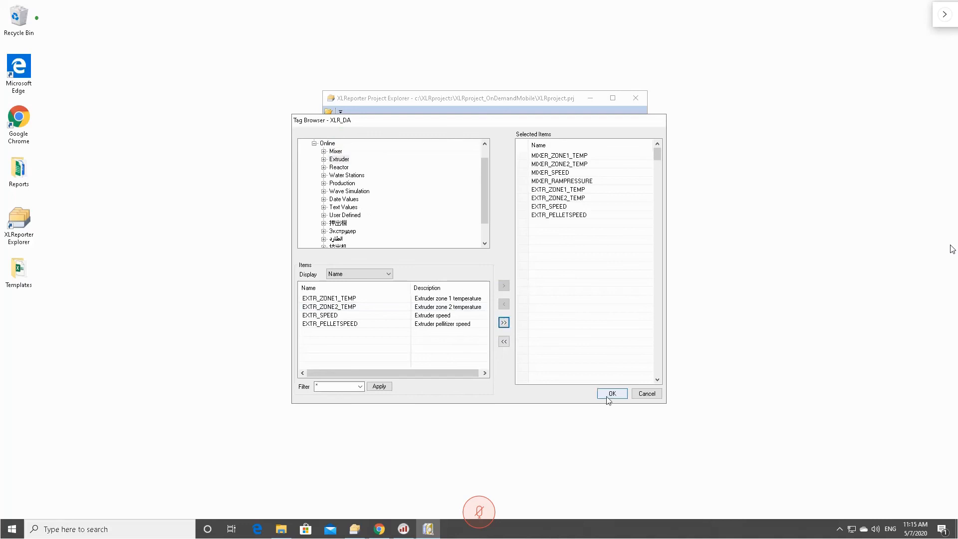
click(610, 396)
- Schedule the template every 15 minutes and finish the wizard
click(557, 377)
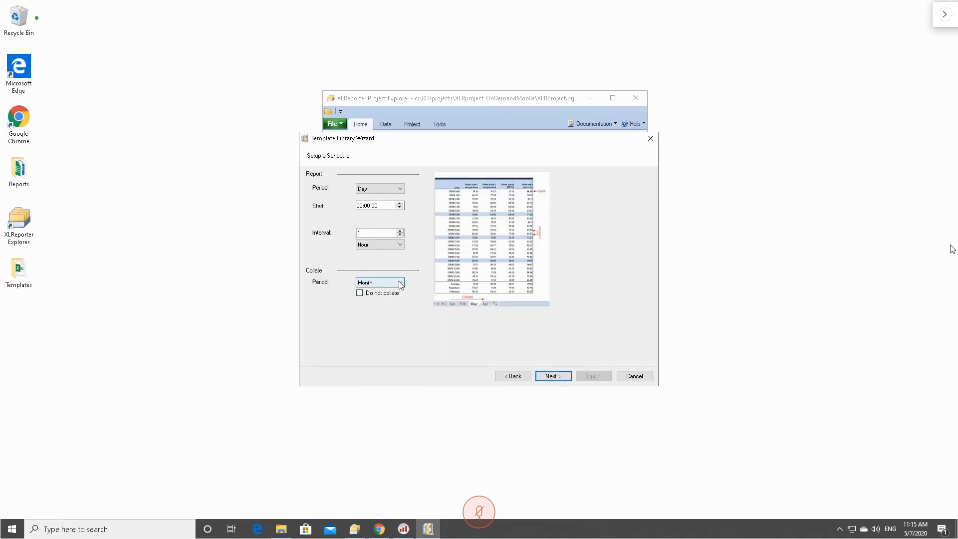
click(371, 245)
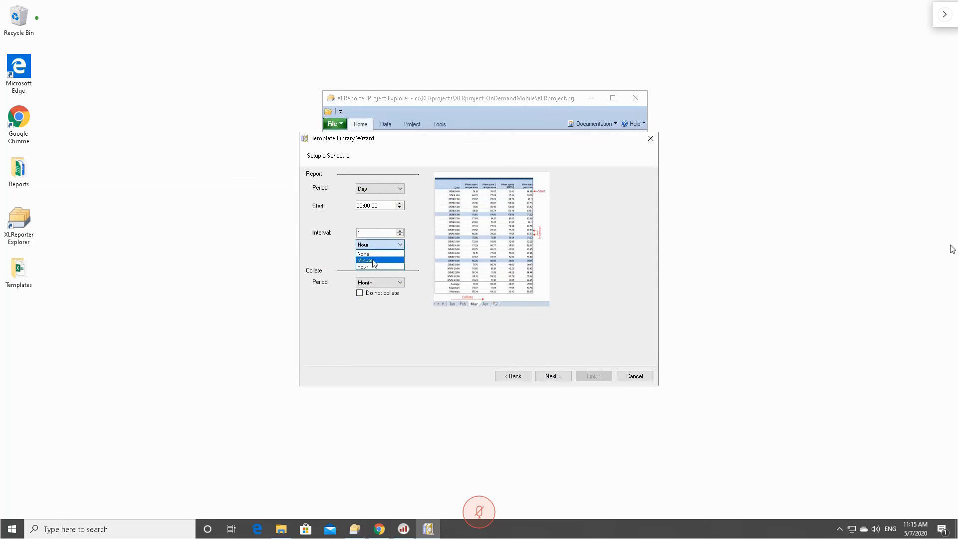
click(372, 259)
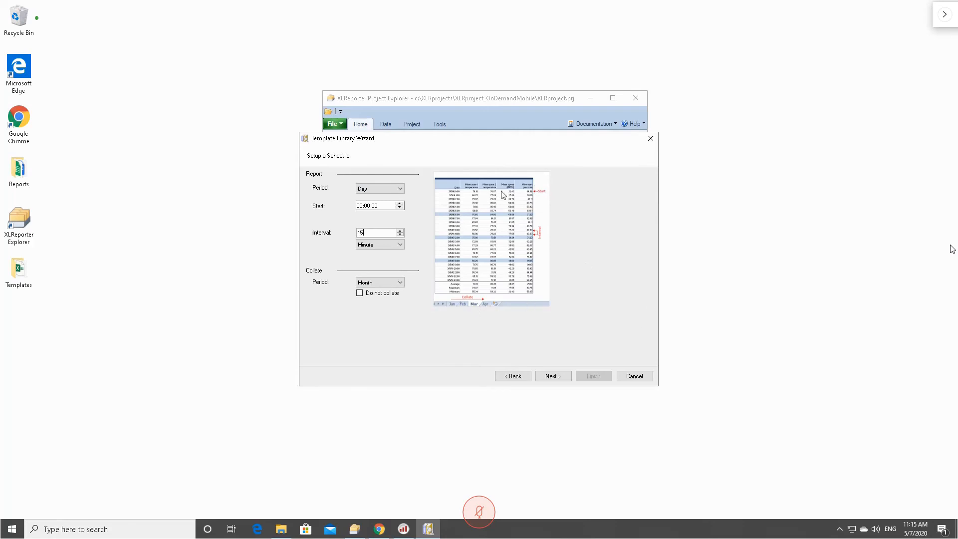
click(552, 375)
click(593, 376)
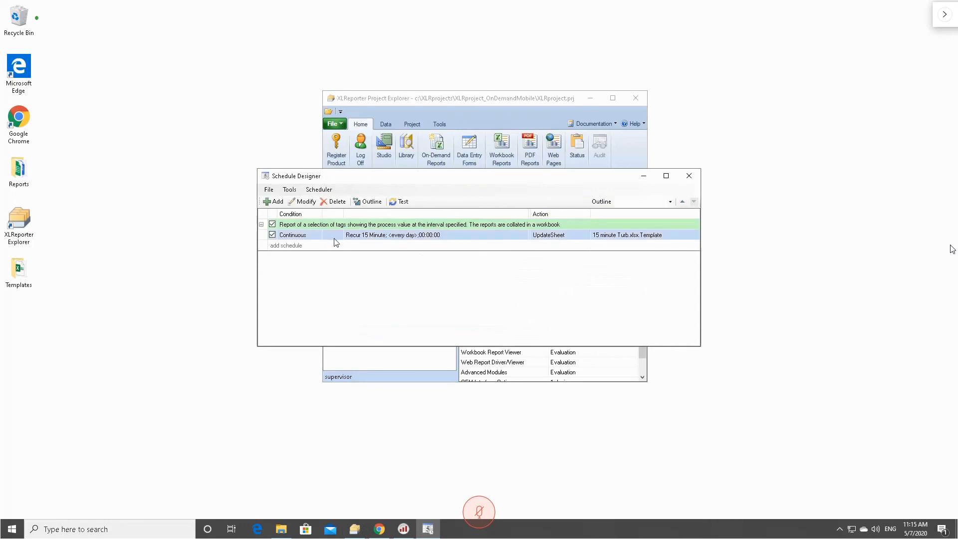
- Test-run the 15 minute Turb schedule starting from April 28, 2020
click(401, 202)
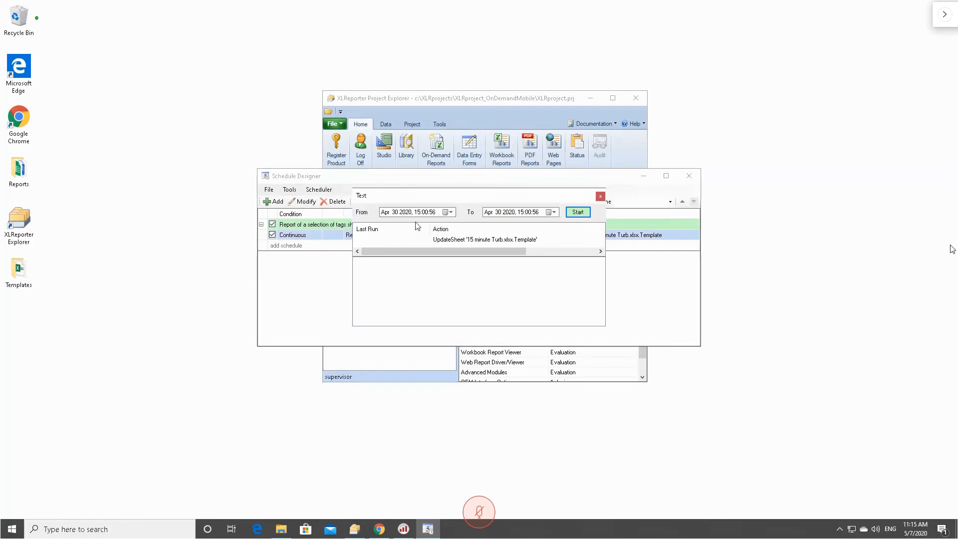
click(449, 212)
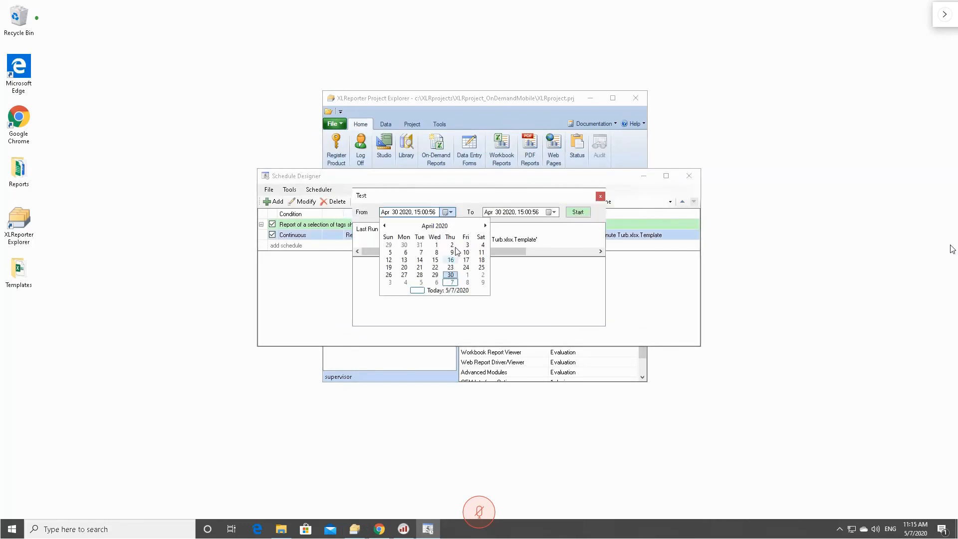
click(420, 275)
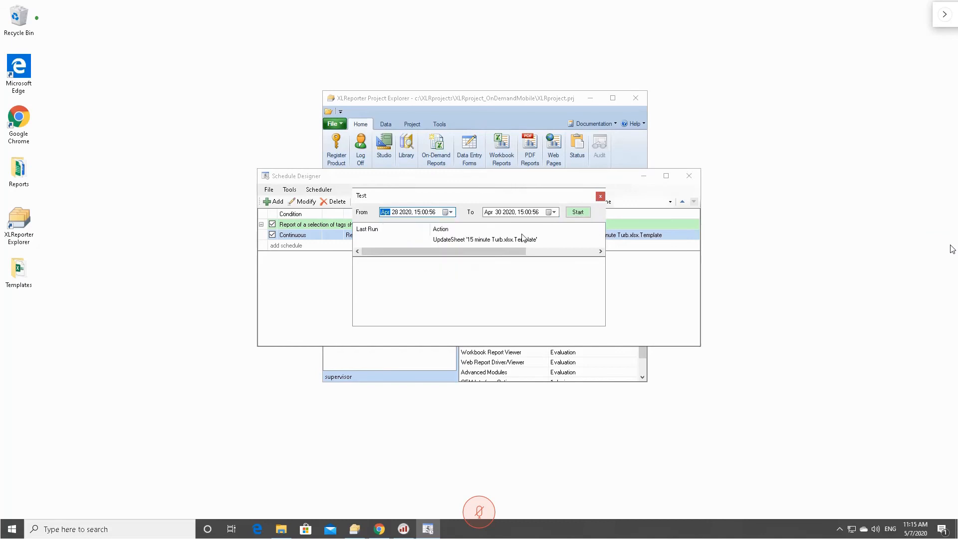
click(578, 212)
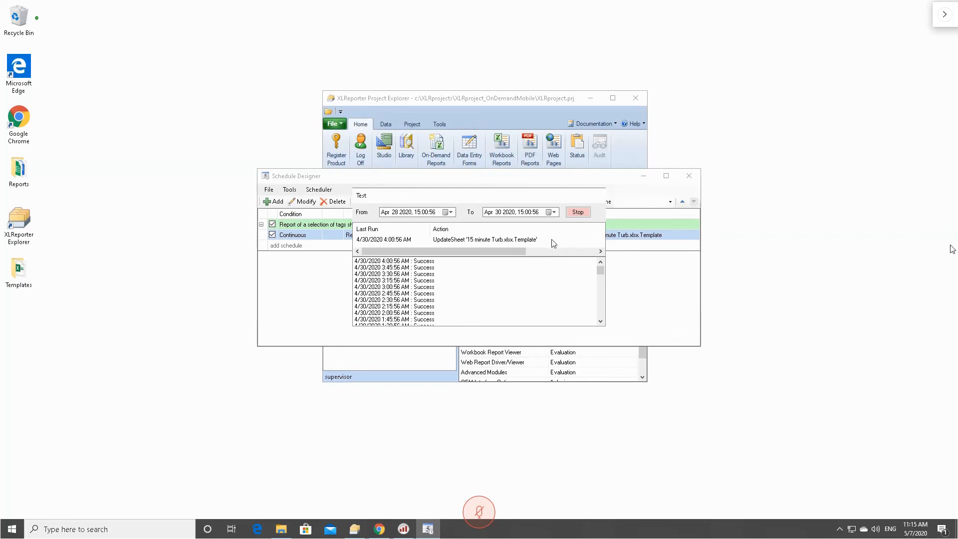
- Stop the test, close the Test panel, minimize Schedule Designer and bring up the web portal
click(579, 212)
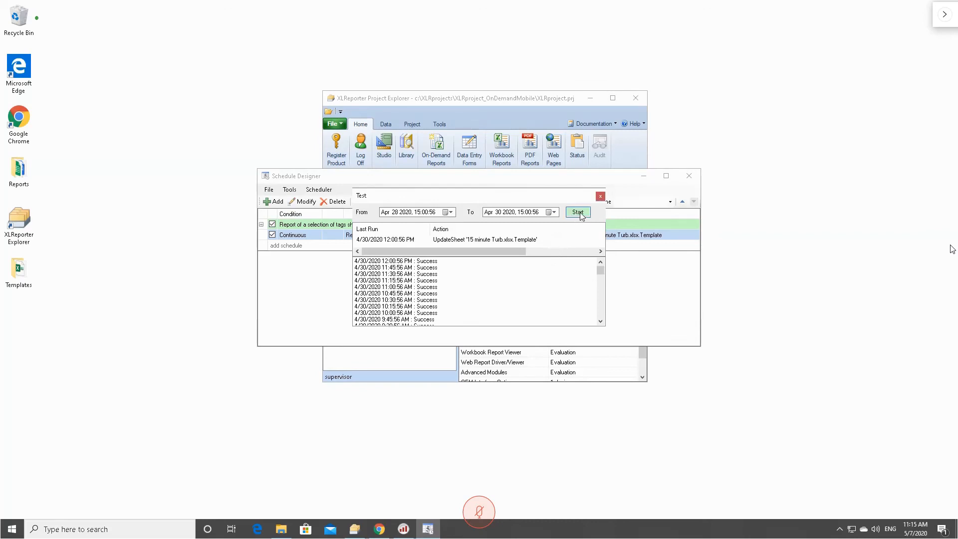
click(601, 195)
click(644, 180)
click(379, 528)
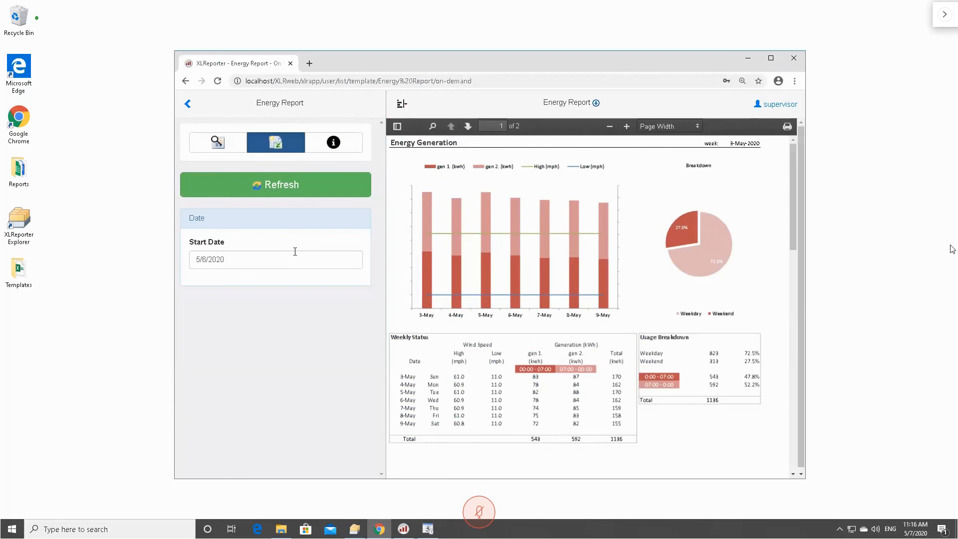
- Go back to the web portal's template list and open the 15 minute Turb template
click(188, 104)
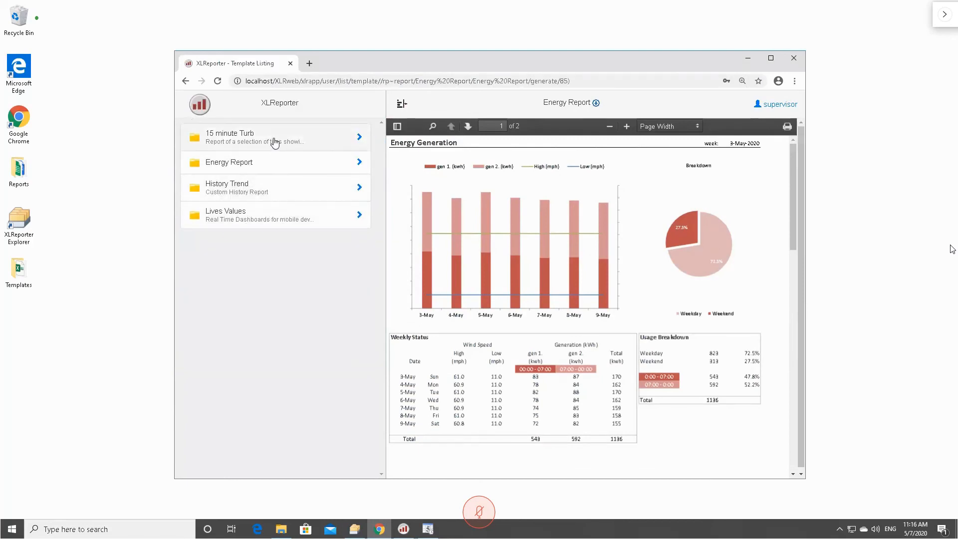
drag(275, 142, 320, 133)
click(305, 294)
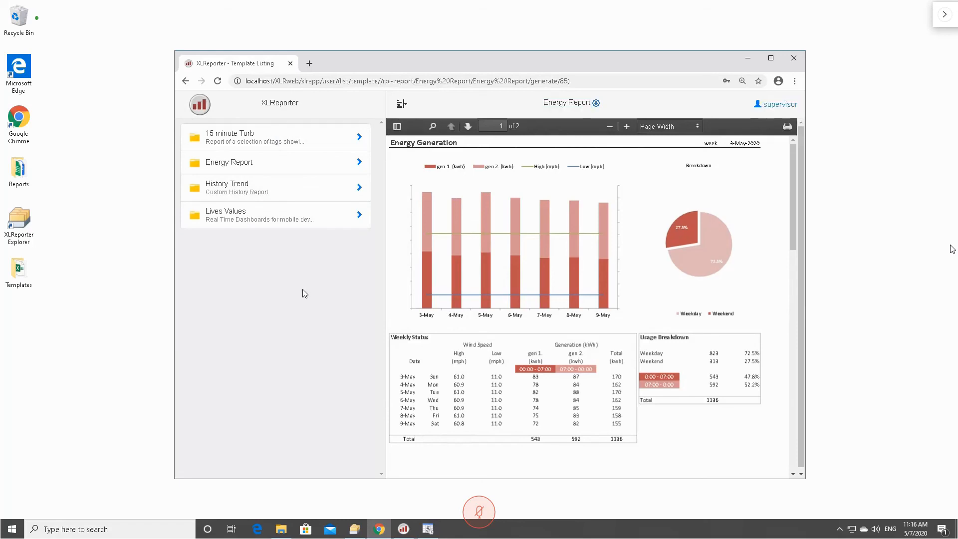
click(256, 136)
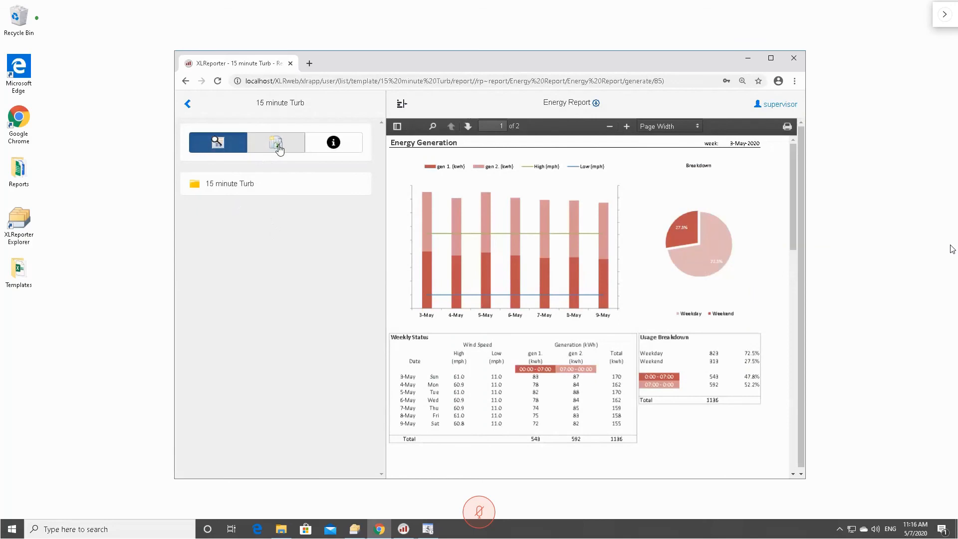
click(279, 151)
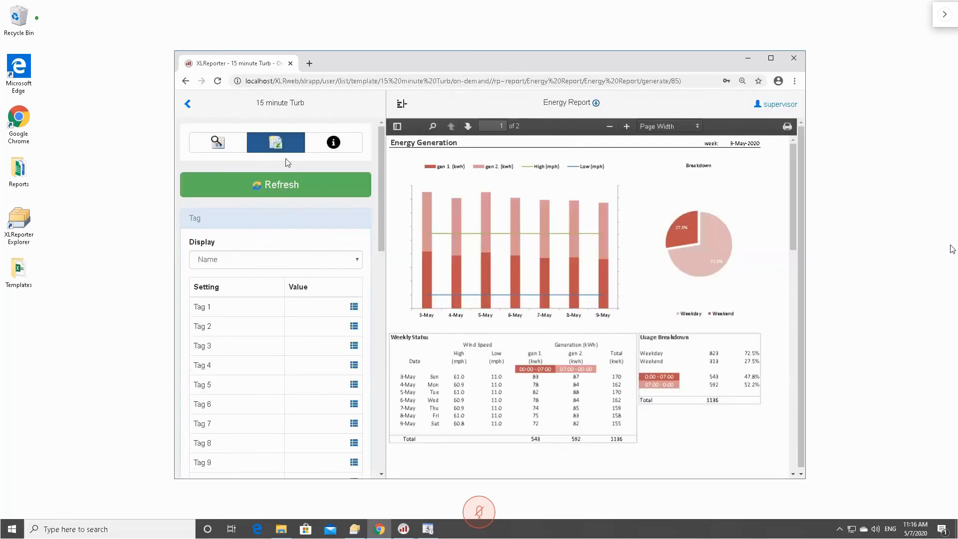
- Load the generated 15 minute Turb_Apr2020 report and scroll through its 4/28–4/30 rows
click(218, 144)
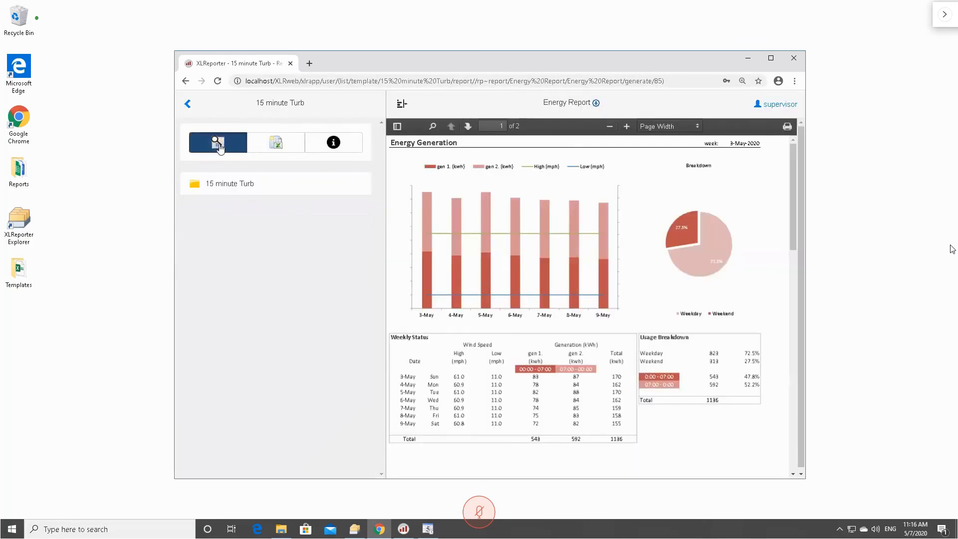
click(226, 187)
click(259, 216)
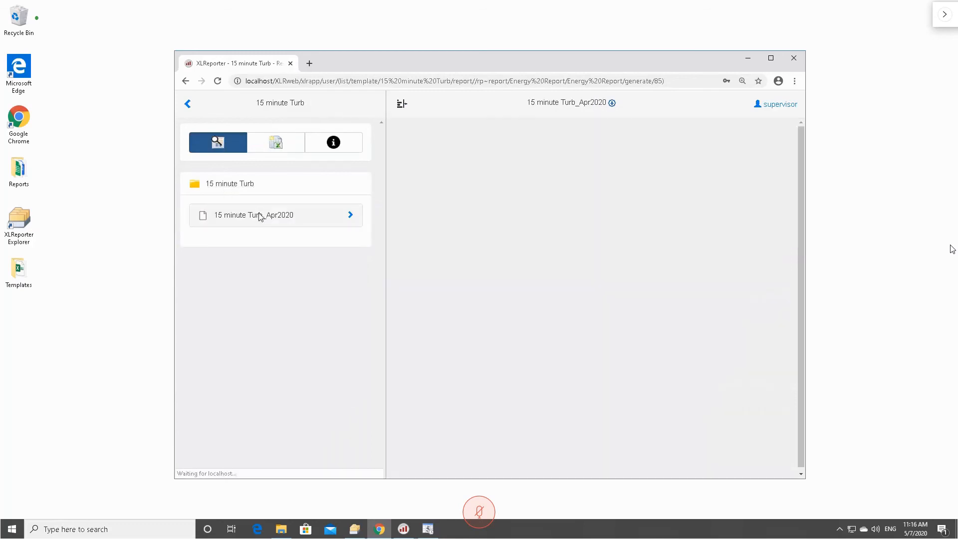
scroll(499, 269, down, 7)
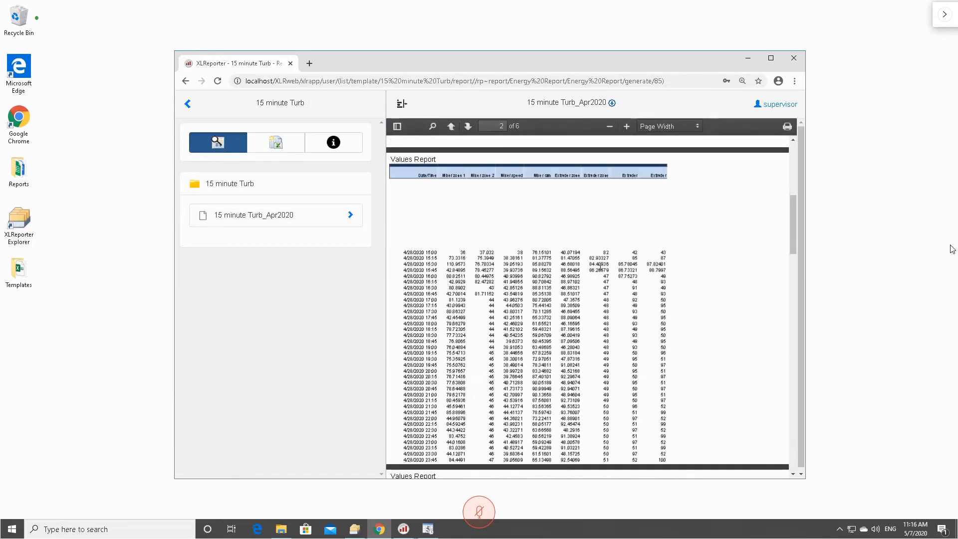
scroll(612, 269, down, 12)
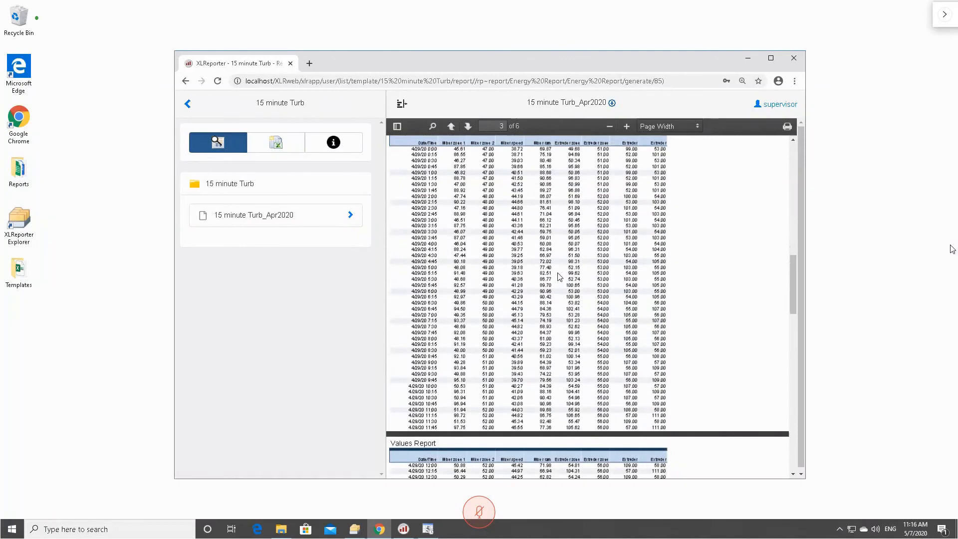
scroll(559, 288, down, 10)
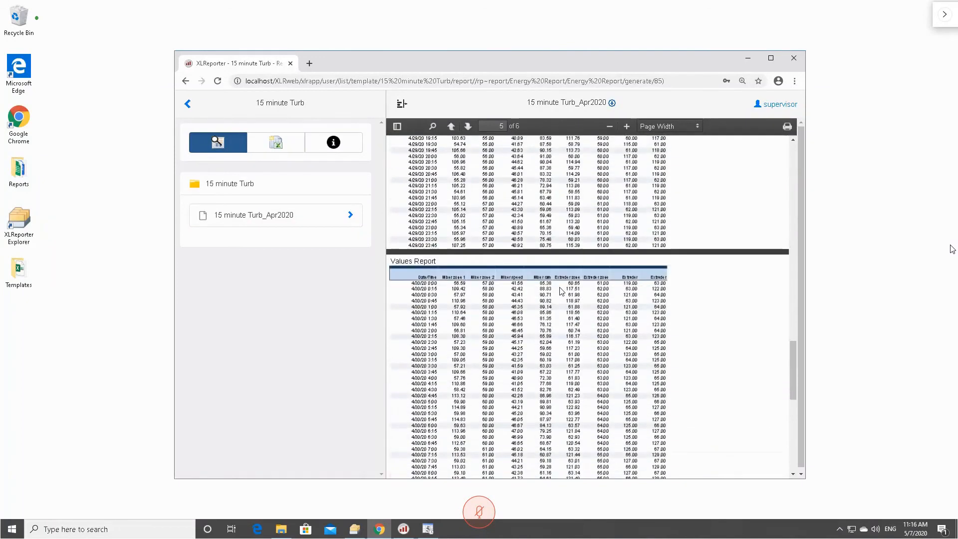
scroll(560, 290, down, 2)
- Open the scheduled 15 minute Turb workbook in a maximized Workbook Report Viewer and view the 29th sheet
click(748, 58)
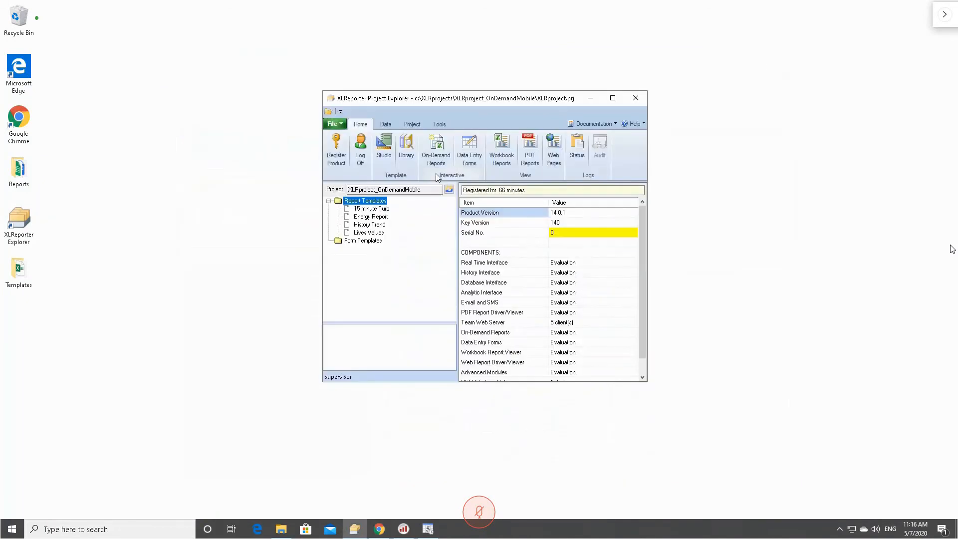
click(504, 152)
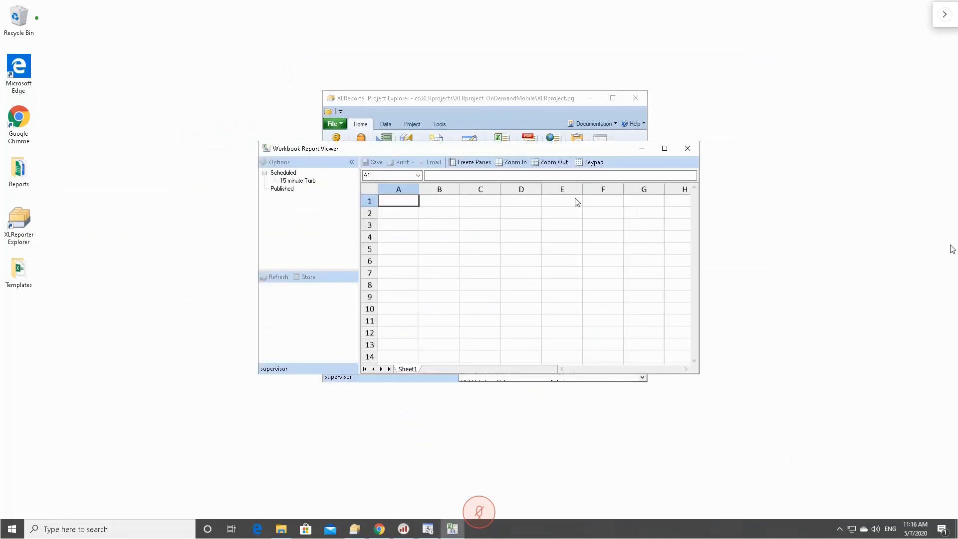
click(664, 148)
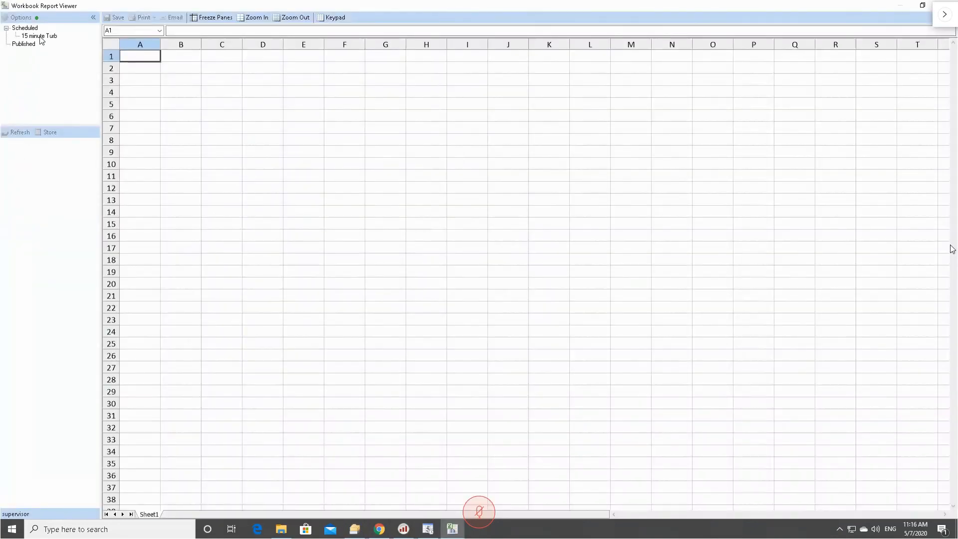
click(40, 36)
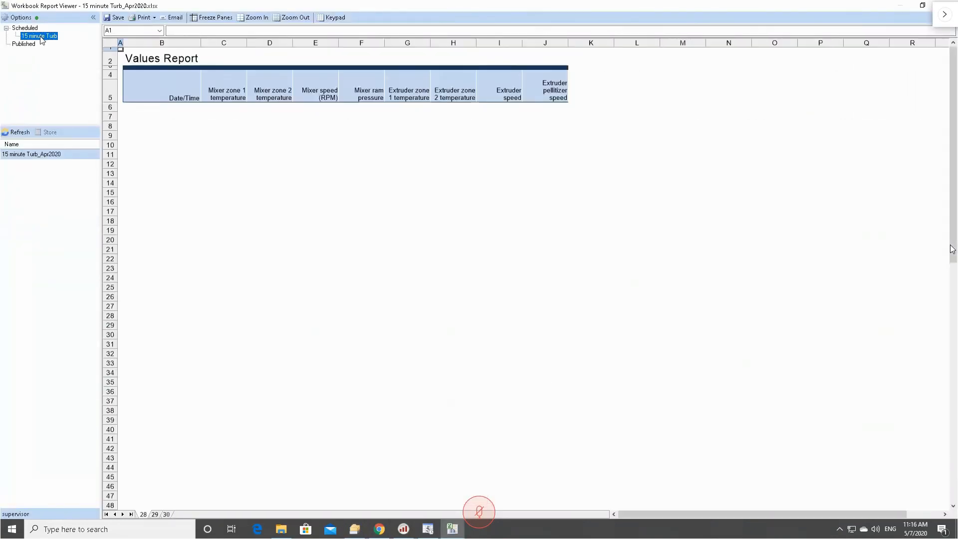
click(155, 516)
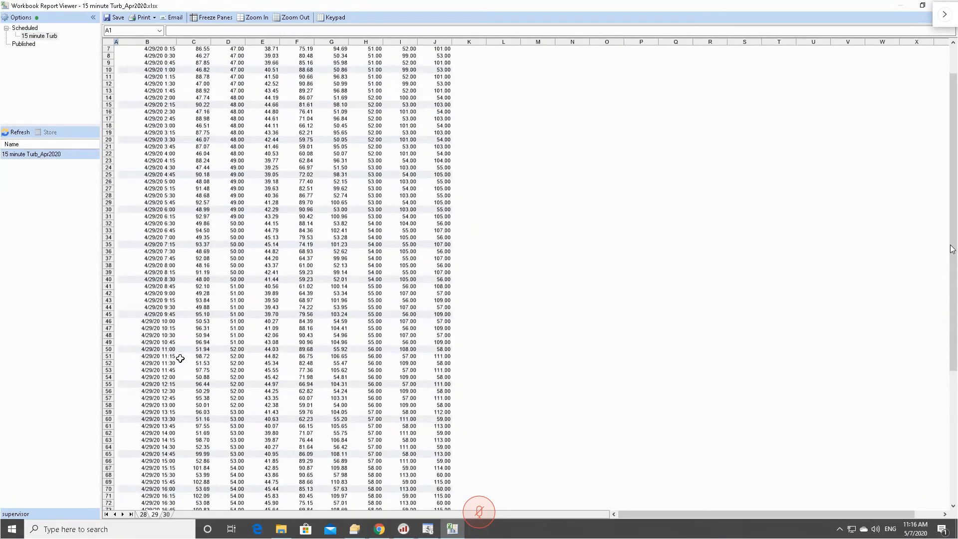
scroll(180, 358, up, 2)
click(168, 90)
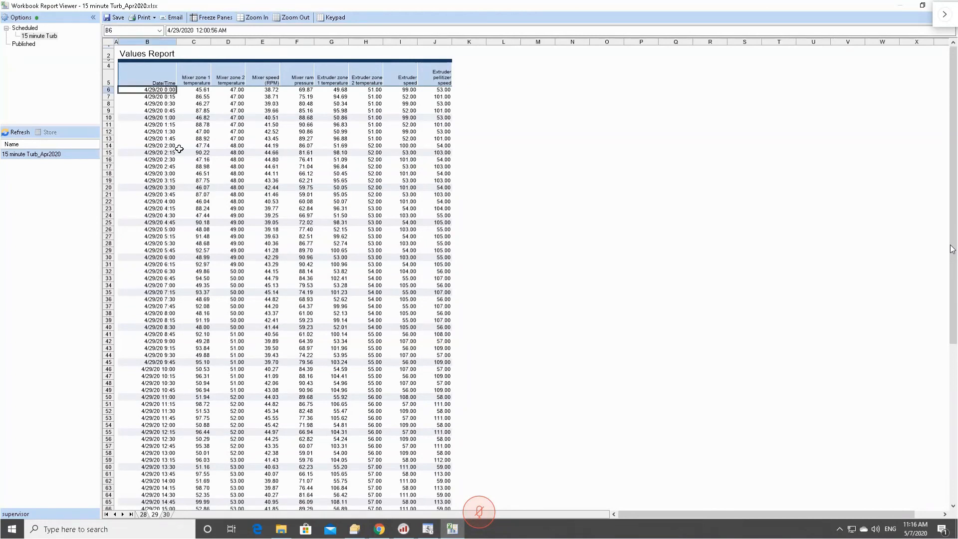
scroll(167, 256, down, 5)
- Check the 30th sheet's timestamps and values C6:J13, then close the viewer and return to the browser
click(167, 514)
click(160, 88)
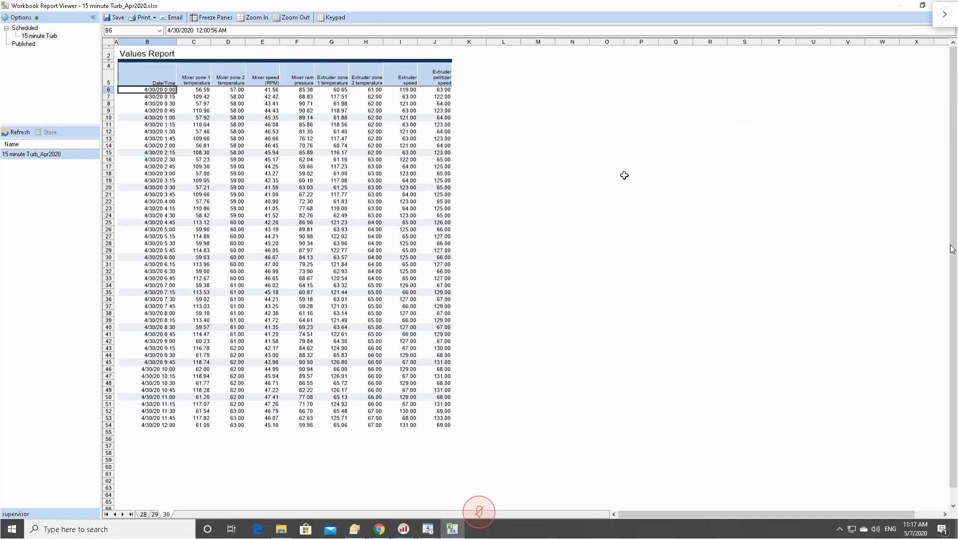
drag(184, 89, 434, 138)
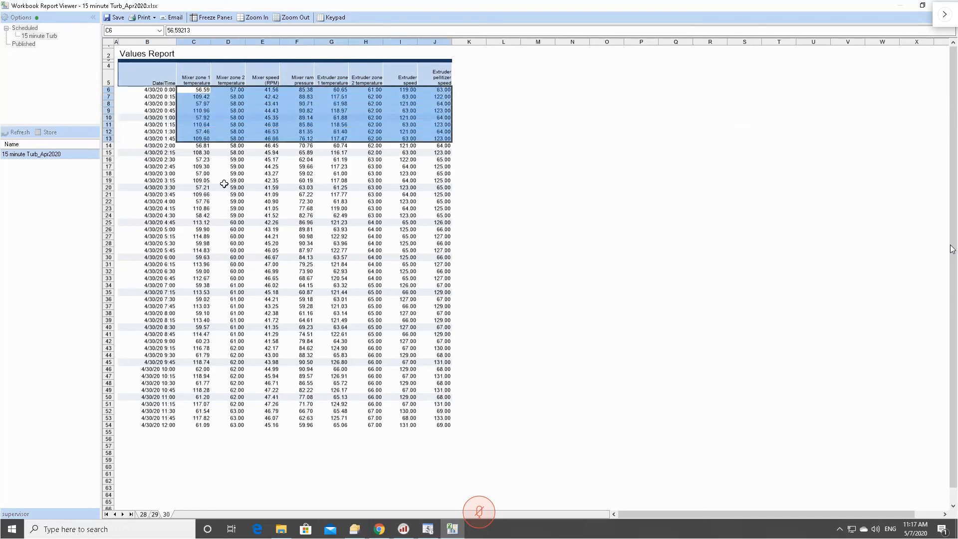
click(175, 173)
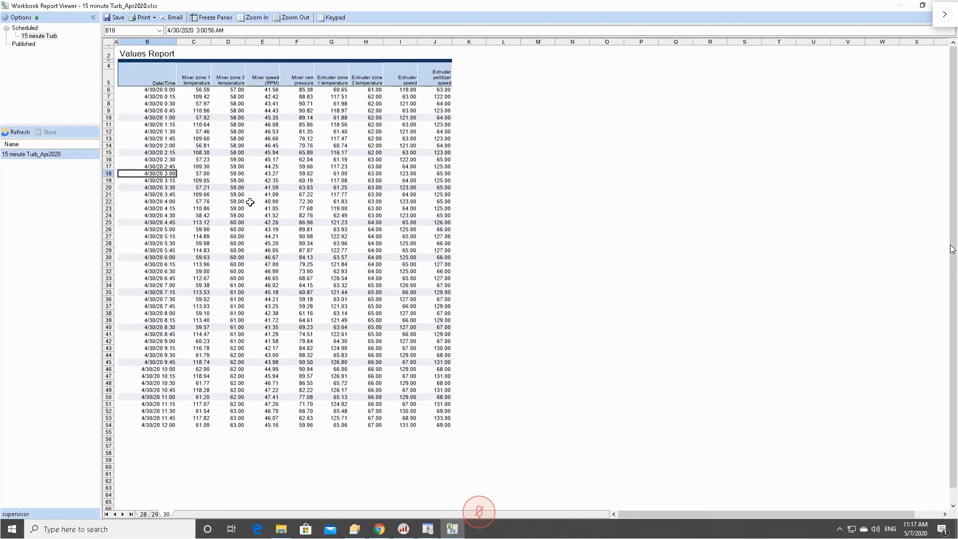
click(204, 84)
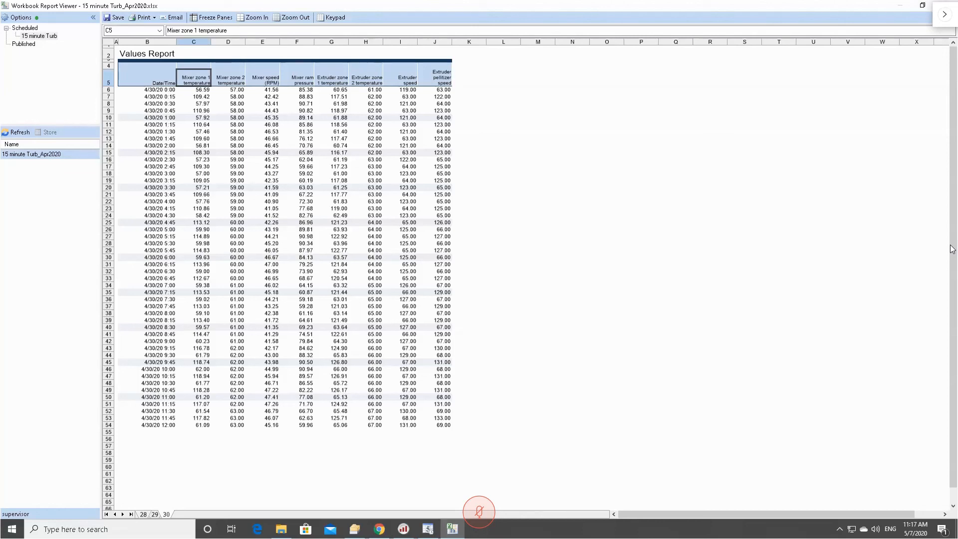
click(946, 4)
click(389, 530)
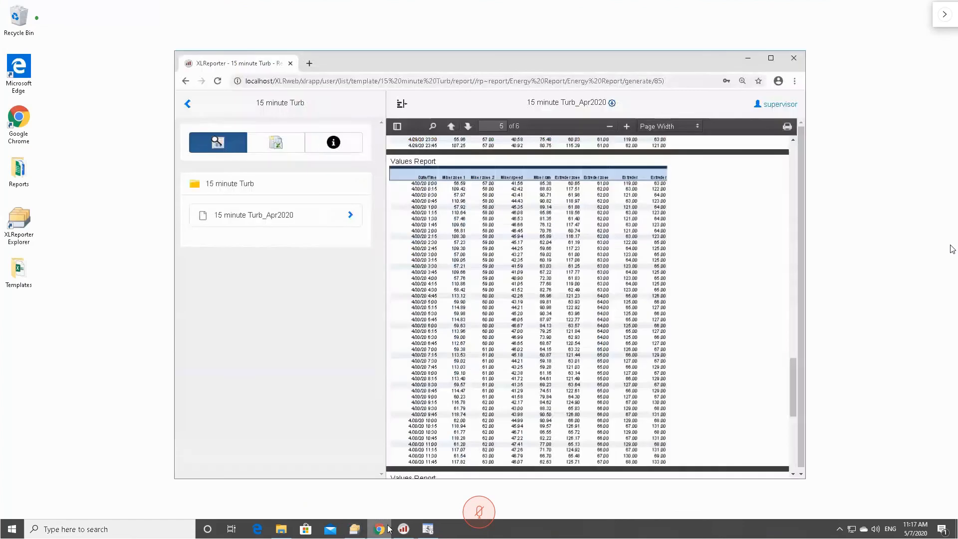
- Return to the portal's template list and refresh the Energy Report for start date 5/6/2020
click(193, 106)
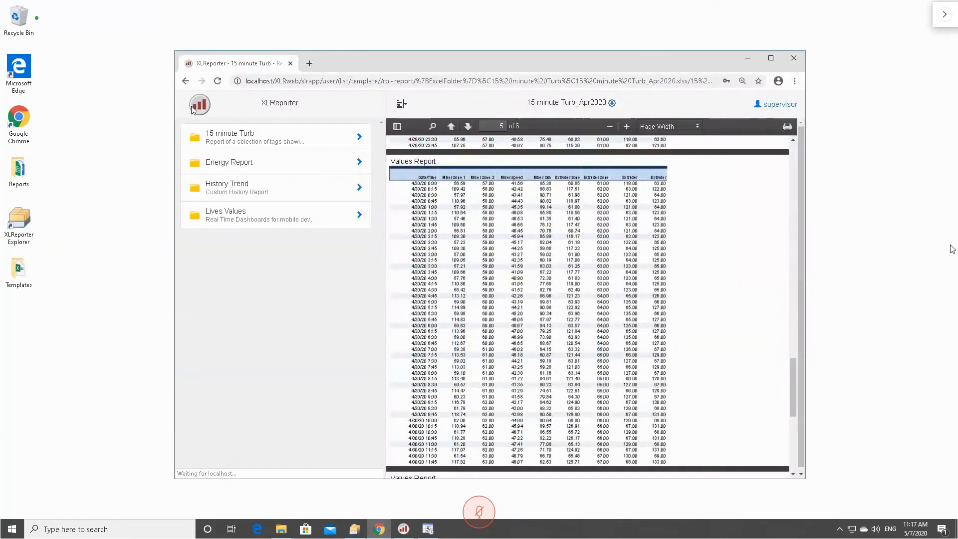
click(227, 162)
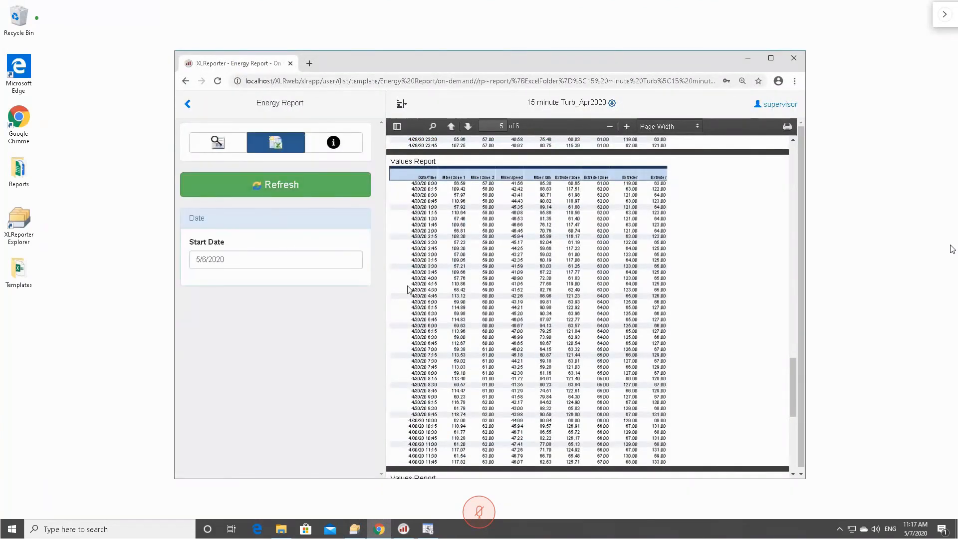
scroll(620, 284, up, 4)
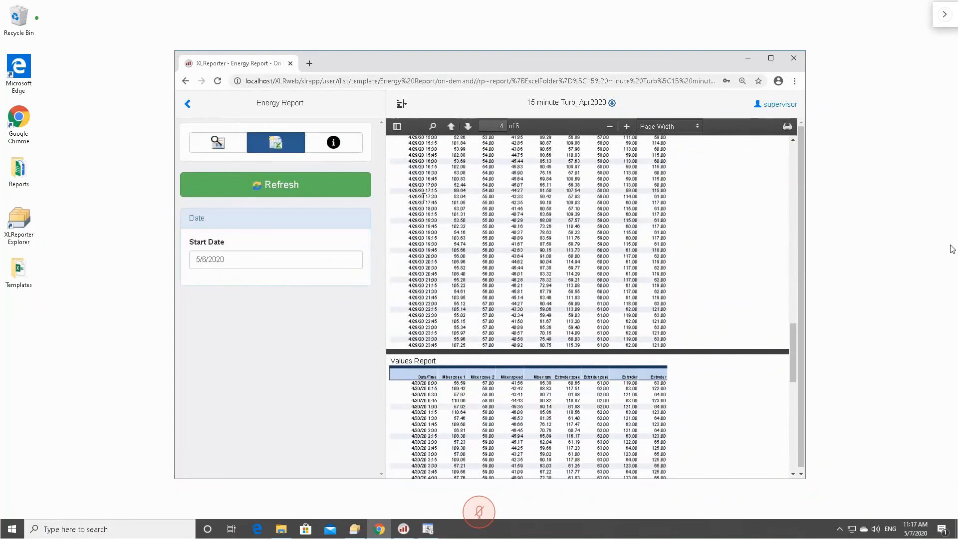
click(327, 194)
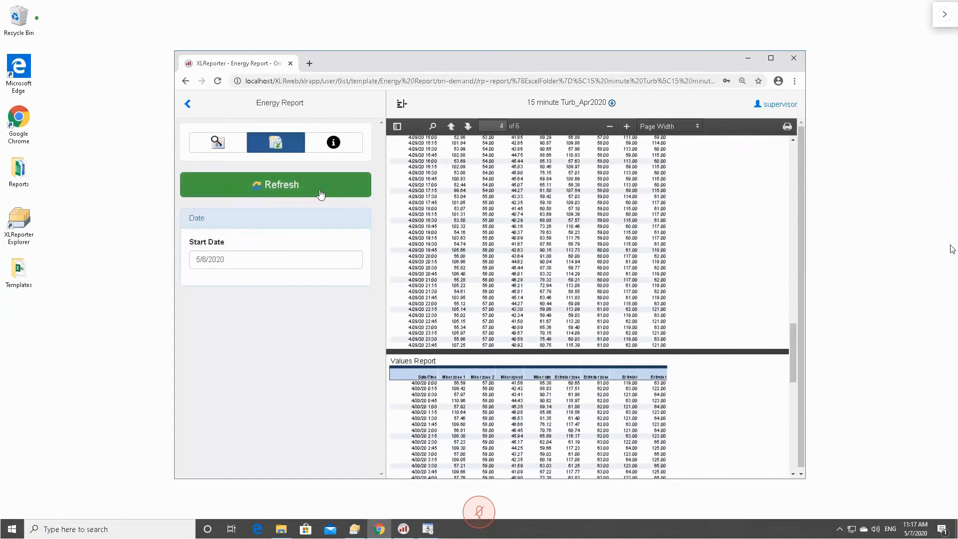